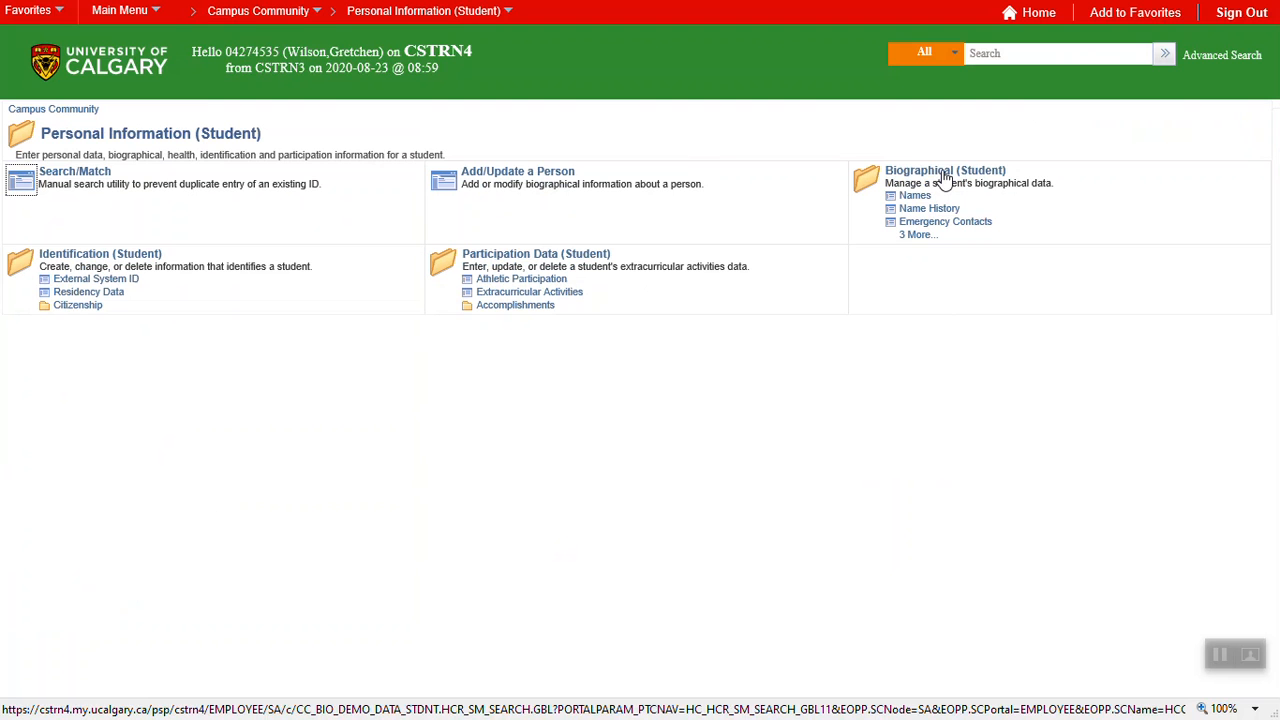
Start a Person search on Search/Match using the UCSA_BASIC (Student Admin Basic Search) parameter.
{"action": "left_click", "coordinate": [80, 173]}
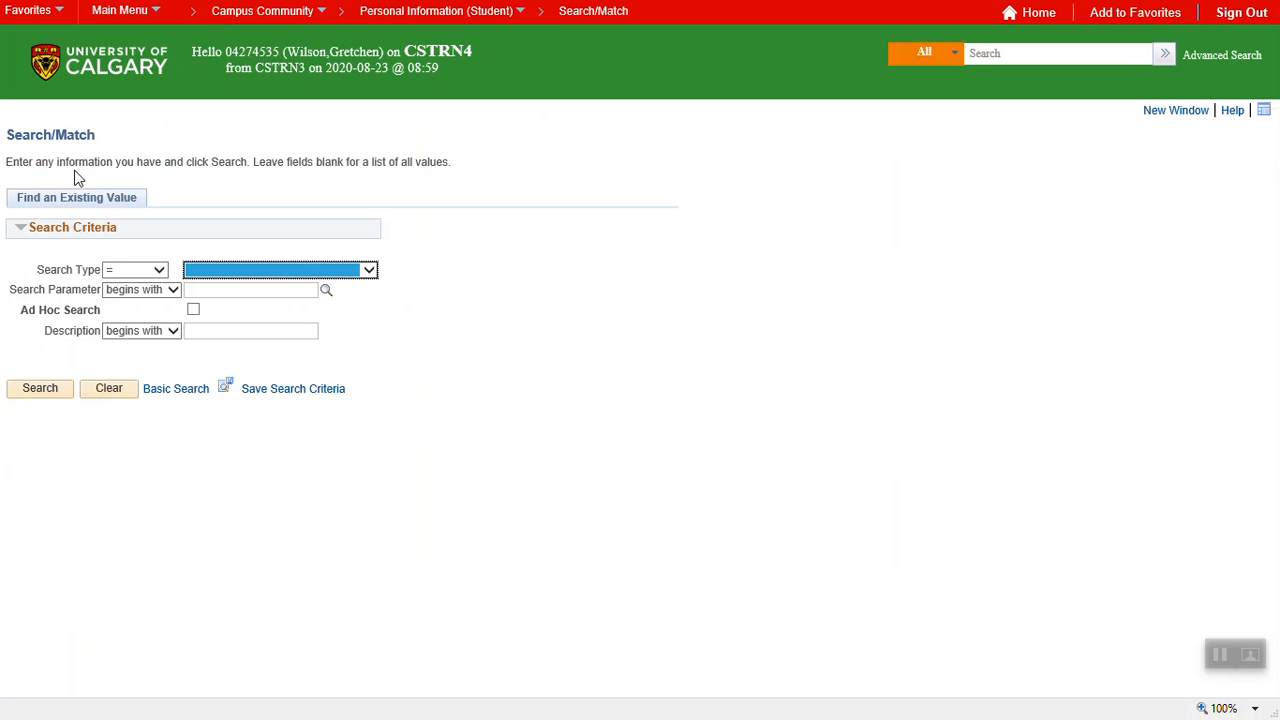
{"action": "left_click", "coordinate": [369, 271]}
{"action": "left_click", "coordinate": [243, 309]}
{"action": "left_click", "coordinate": [325, 290]}
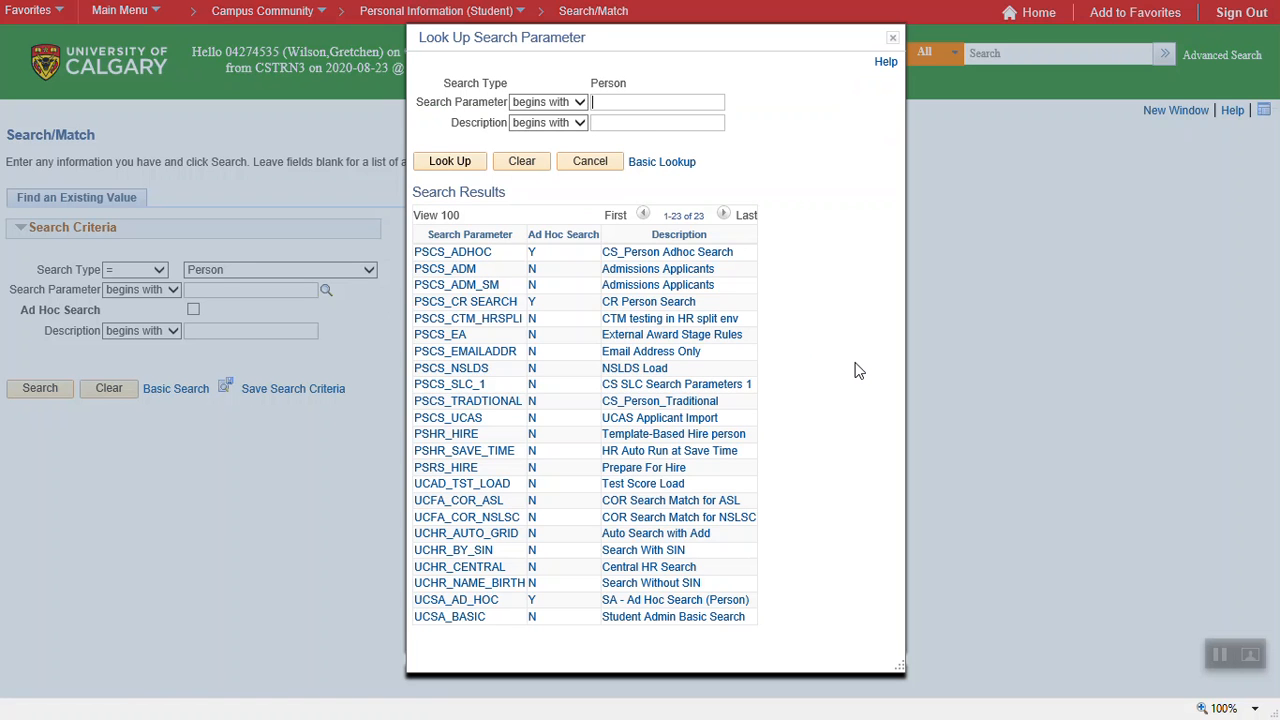
{"action": "left_click", "coordinate": [686, 617]}
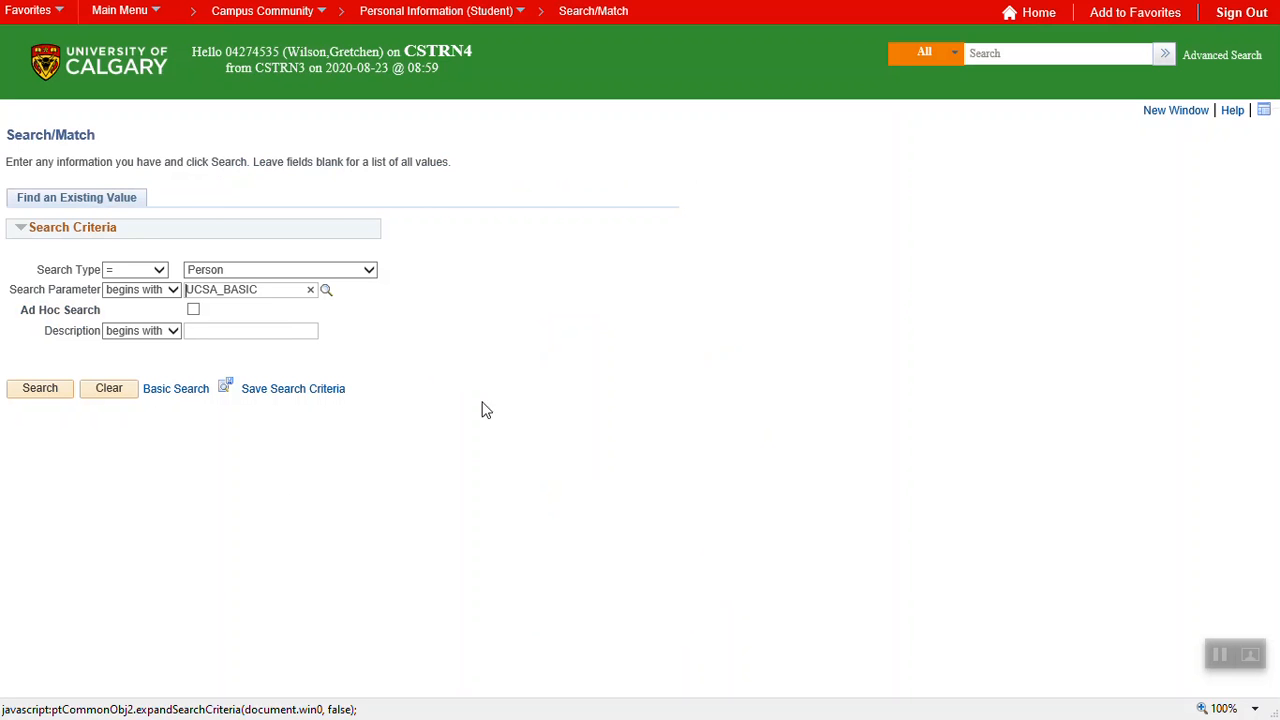
{"action": "left_click", "coordinate": [56, 392]}
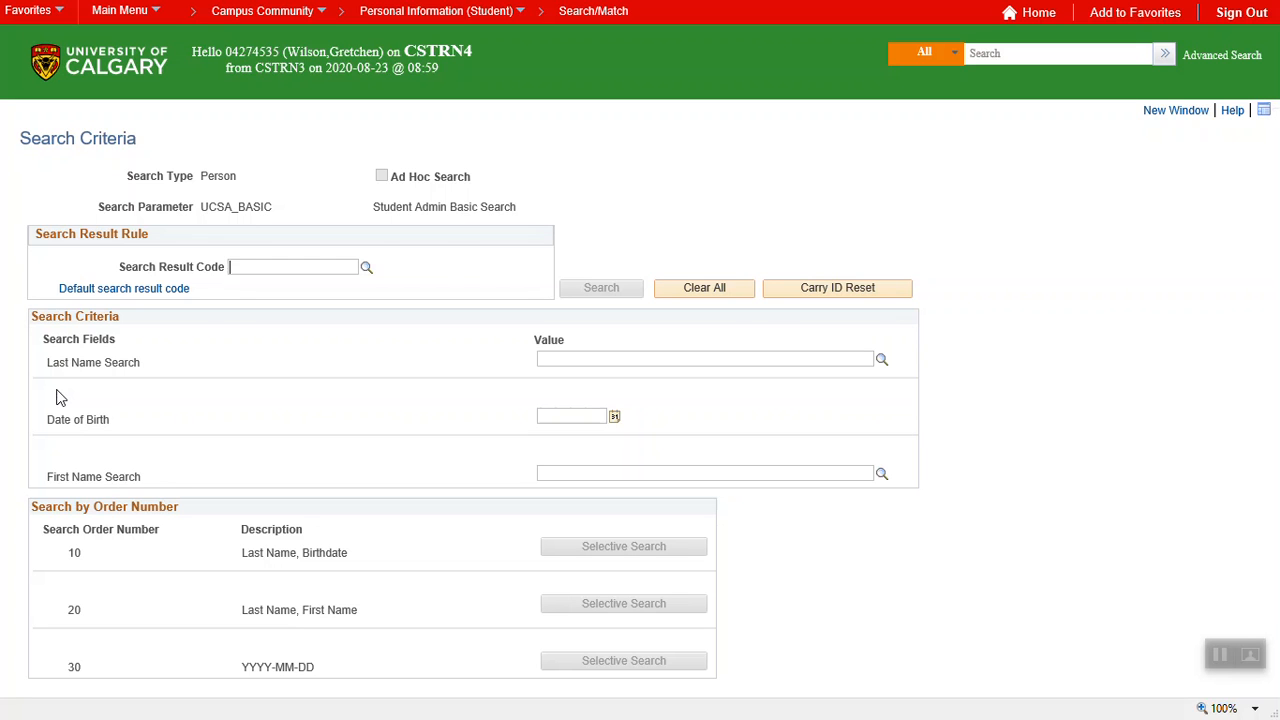
Set the default search result code to UCSA_PERSON (SA Person Basic Search).
{"action": "left_click", "coordinate": [112, 292]}
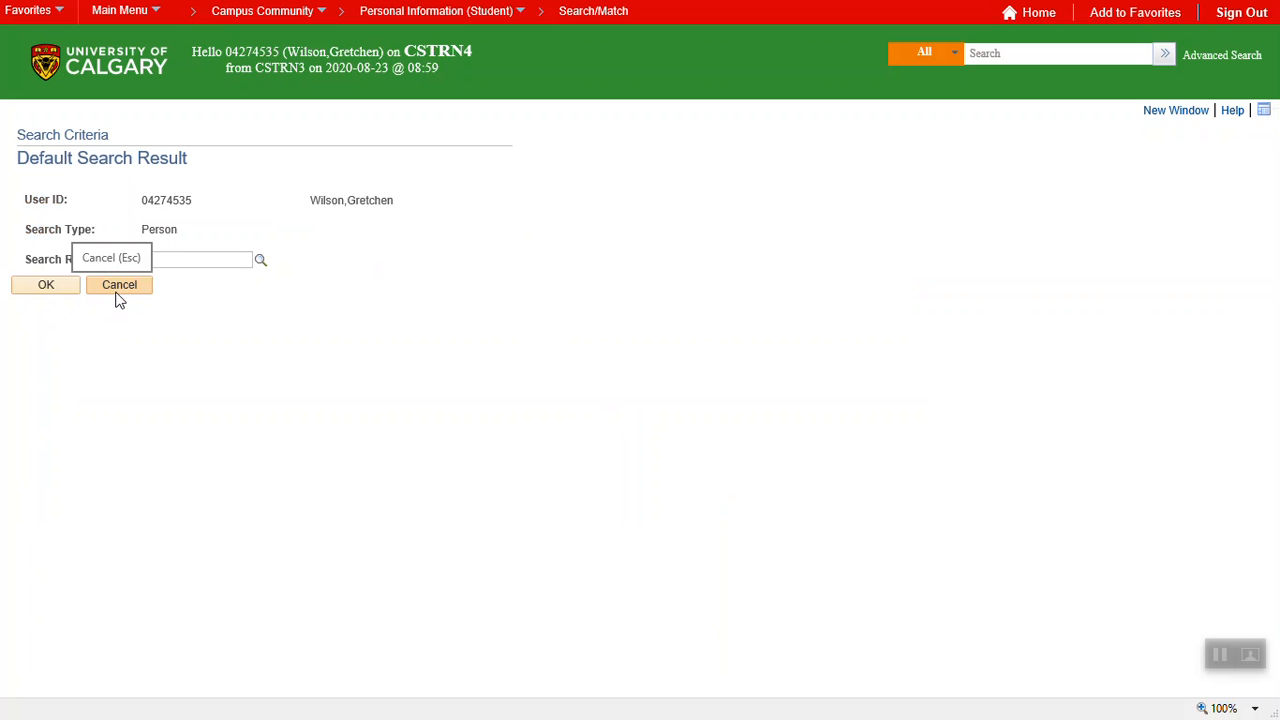
{"action": "left_click", "coordinate": [260, 262]}
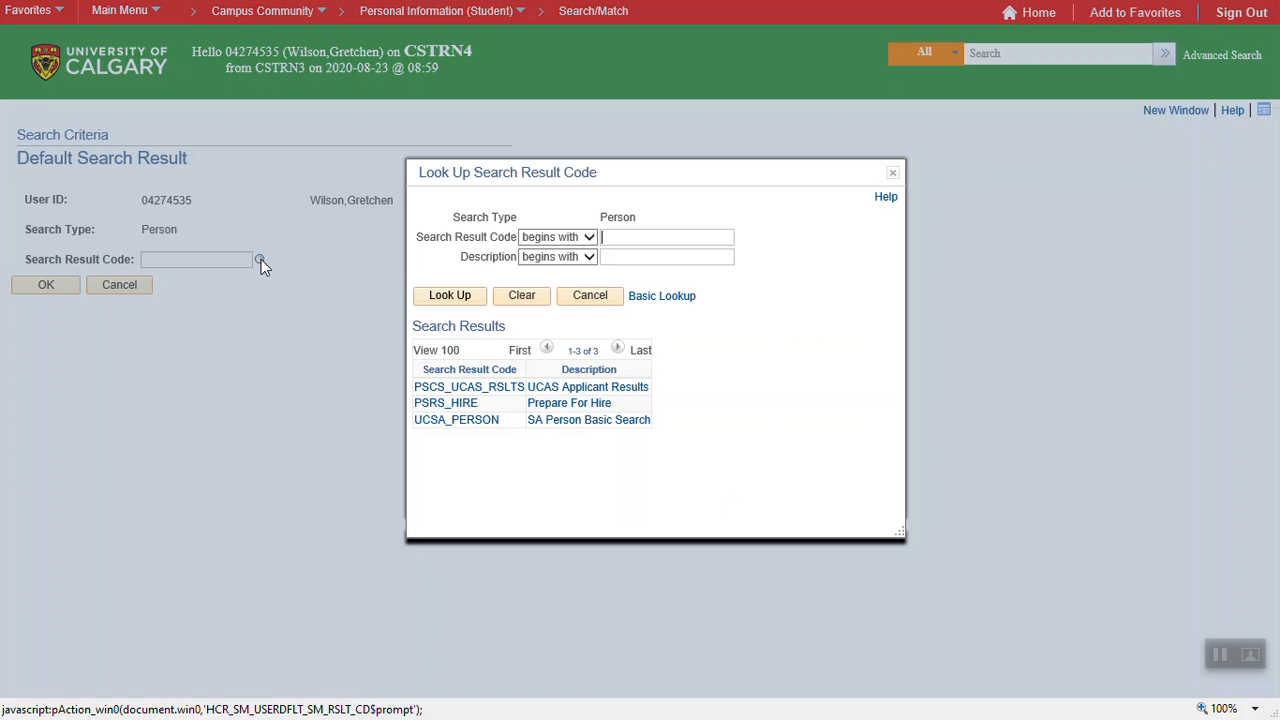
{"action": "left_click", "coordinate": [561, 421]}
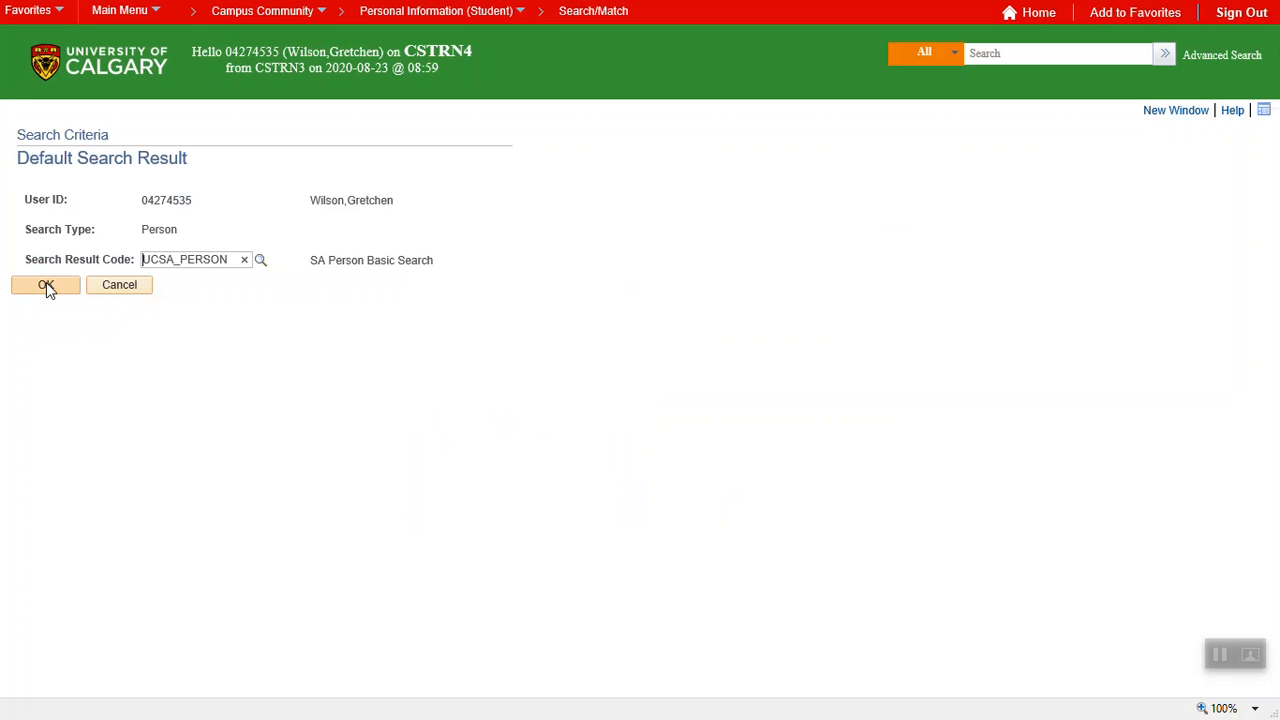
{"action": "left_click", "coordinate": [46, 284]}
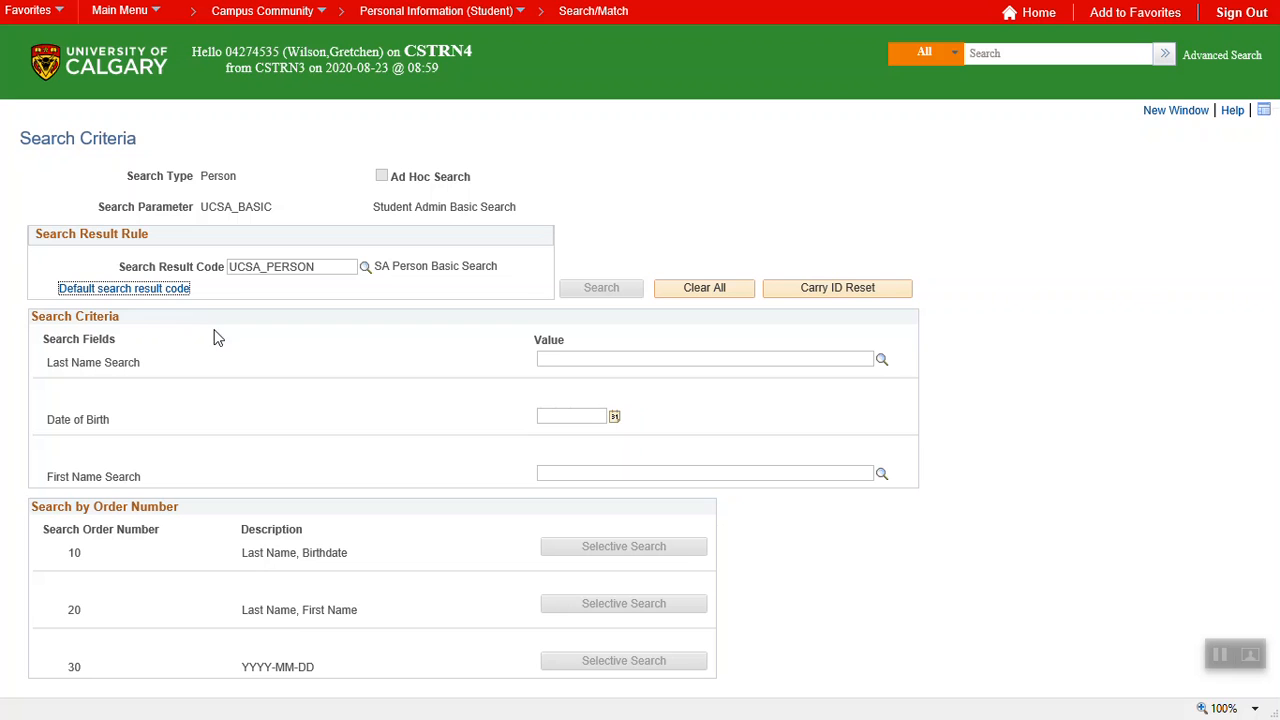
Search by a sample last and first name, then dismiss the no-results message.
{"action": "left_click", "coordinate": [599, 360]}
{"action": "type", "text": "gaga"}
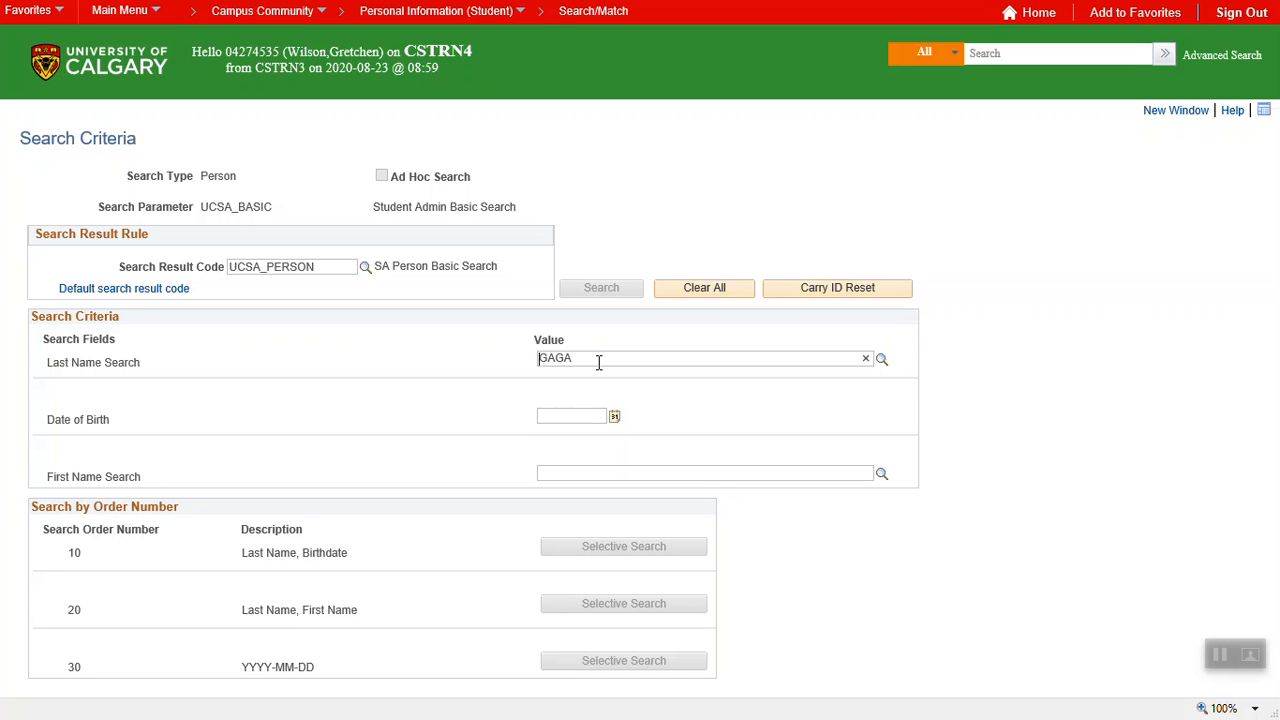
{"action": "left_click", "coordinate": [588, 473]}
{"action": "type", "text": "la"}
{"action": "key", "text": "BackSpace"}
{"action": "type", "text": "ady"}
{"action": "key", "text": "Return"}
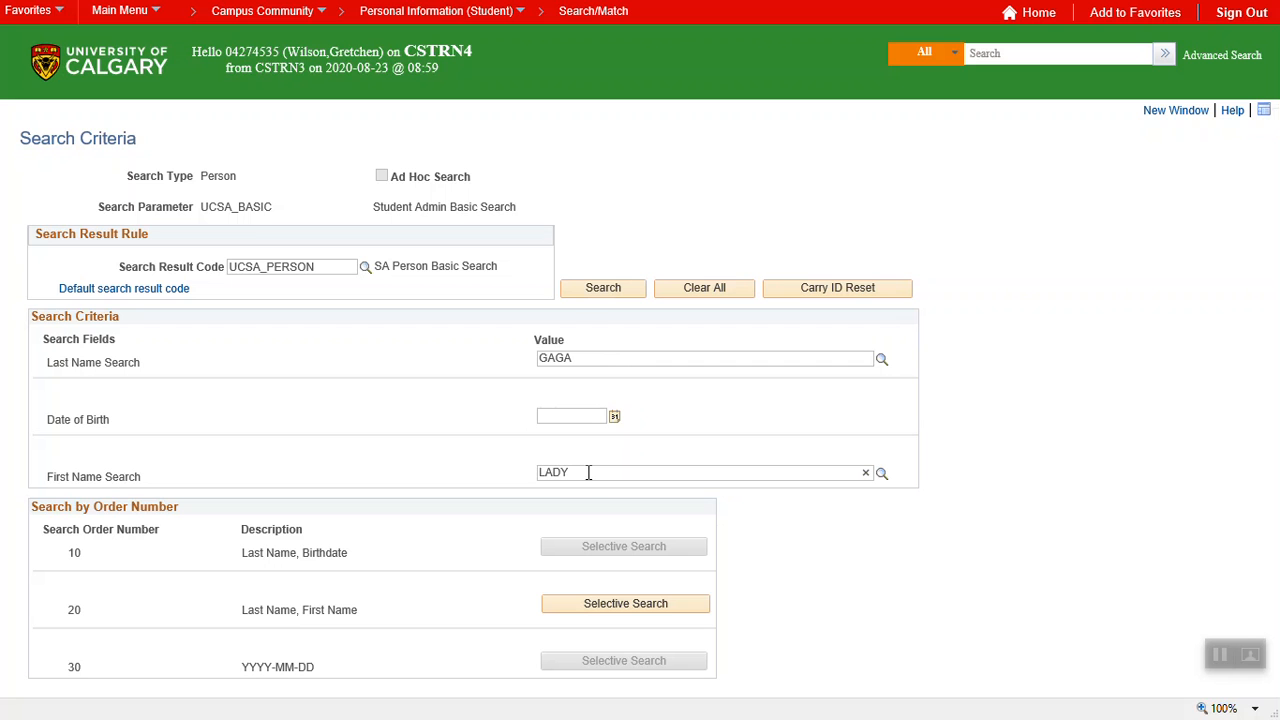
{"action": "left_click", "coordinate": [616, 290]}
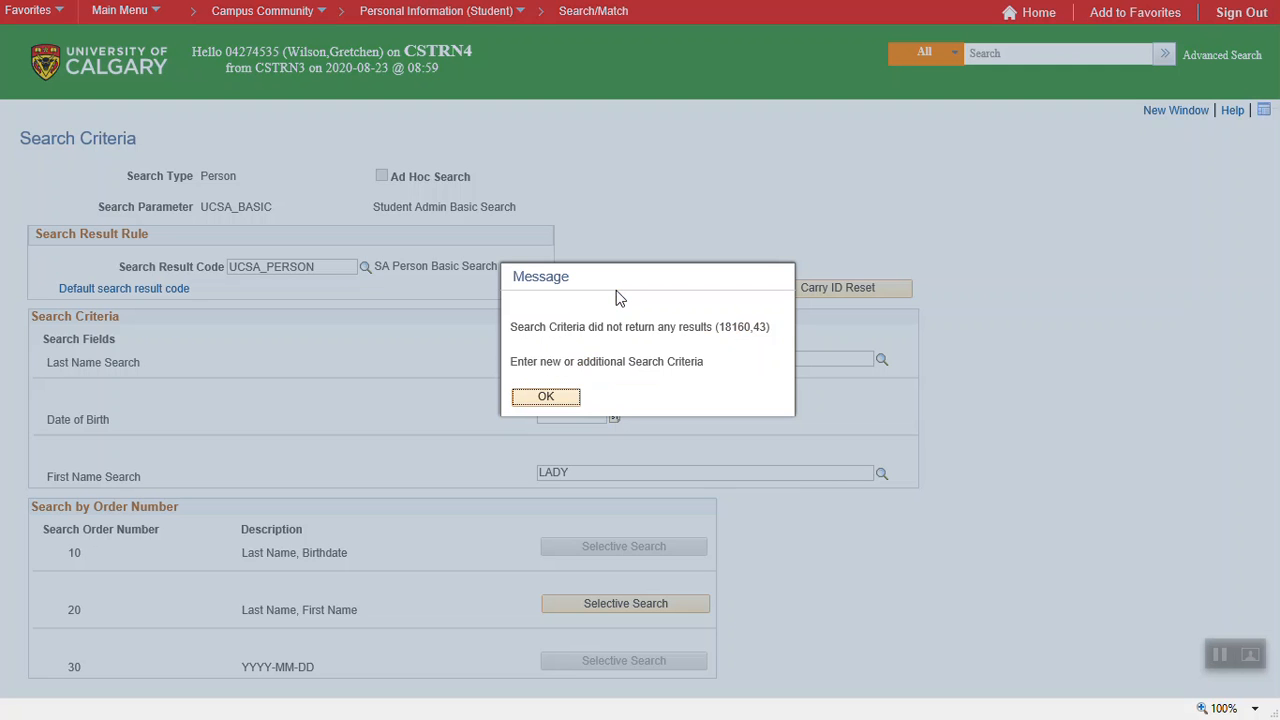
{"action": "left_click", "coordinate": [553, 399]}
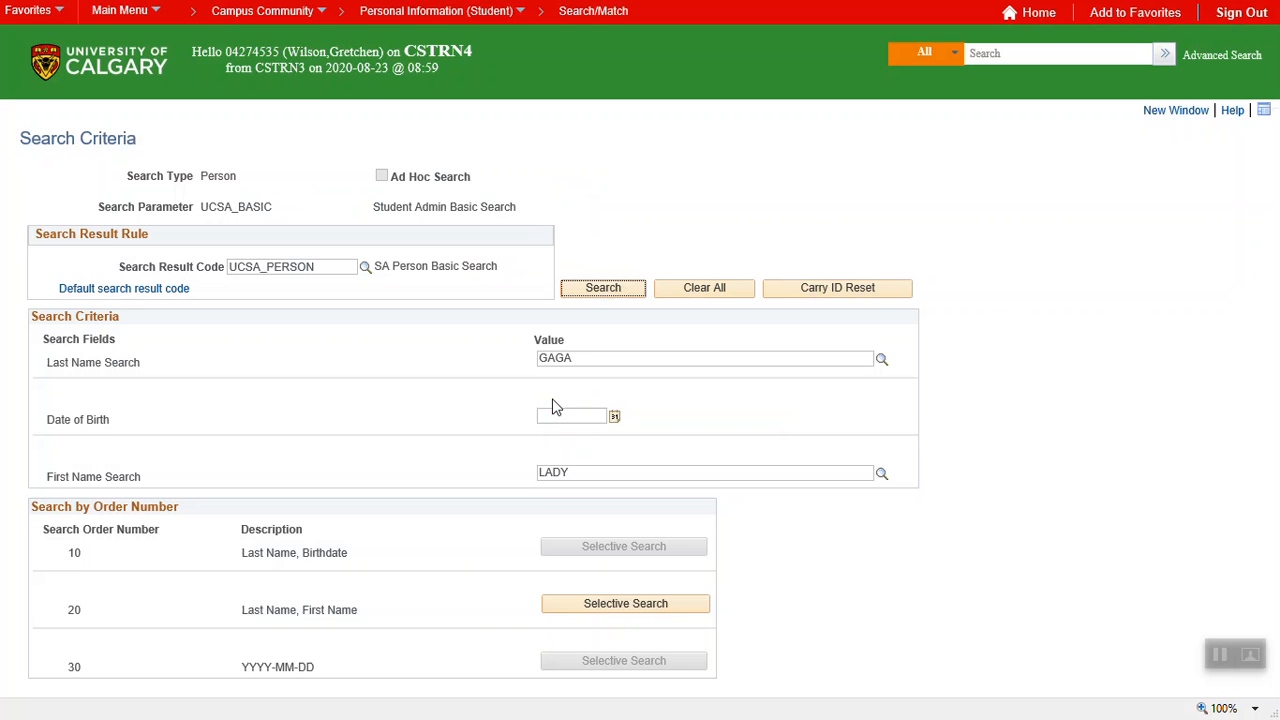
Add date of birth 1990/10/14 to the criteria and rerun the search.
{"action": "left_click", "coordinate": [559, 416]}
{"action": "type", "text": "1990/10/14"}
{"action": "left_click", "coordinate": [620, 289]}
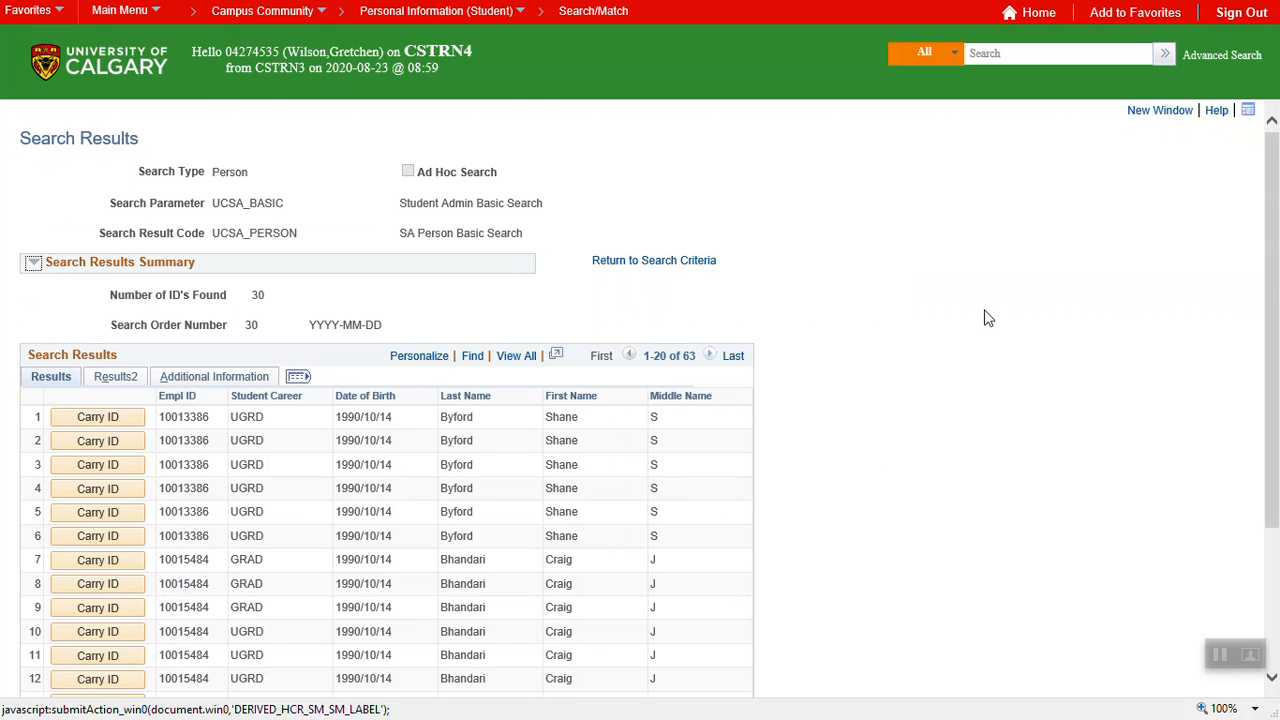
Show all 63 result rows and sort them by last name ascending.
{"action": "scroll", "coordinate": [980, 317], "scroll_direction": "down", "scroll_amount": 3}
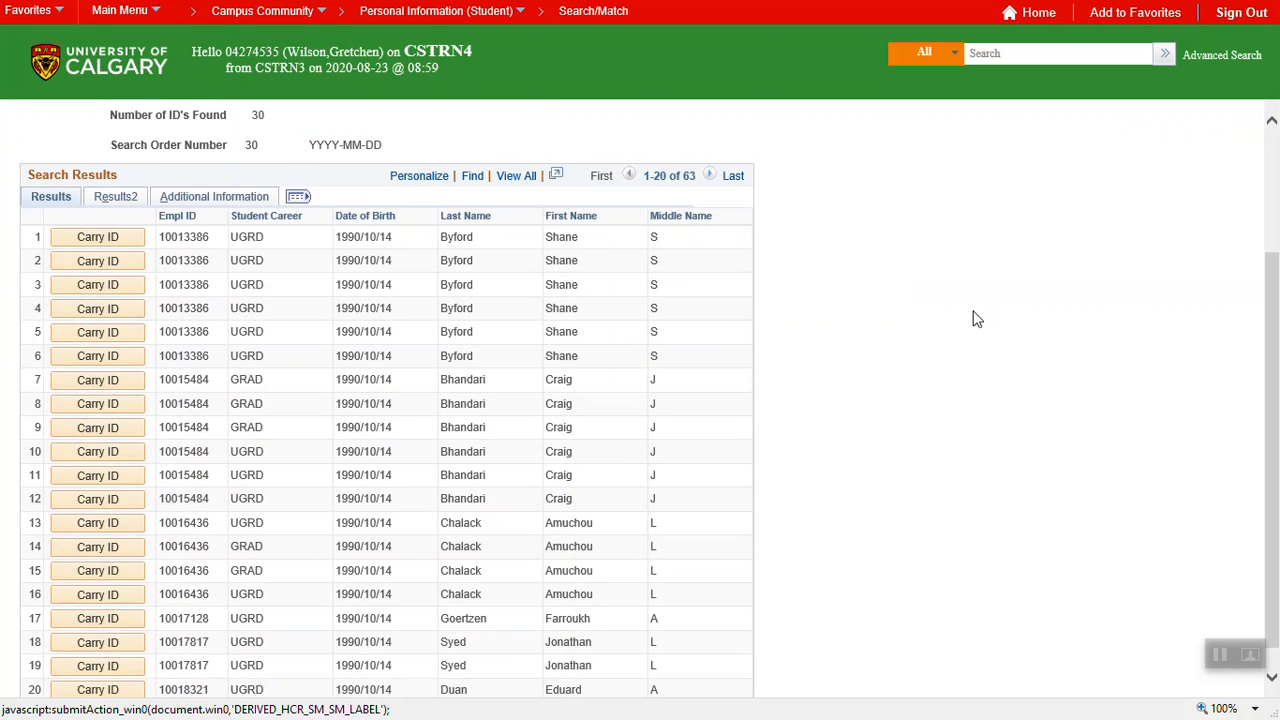
{"action": "left_click", "coordinate": [517, 177]}
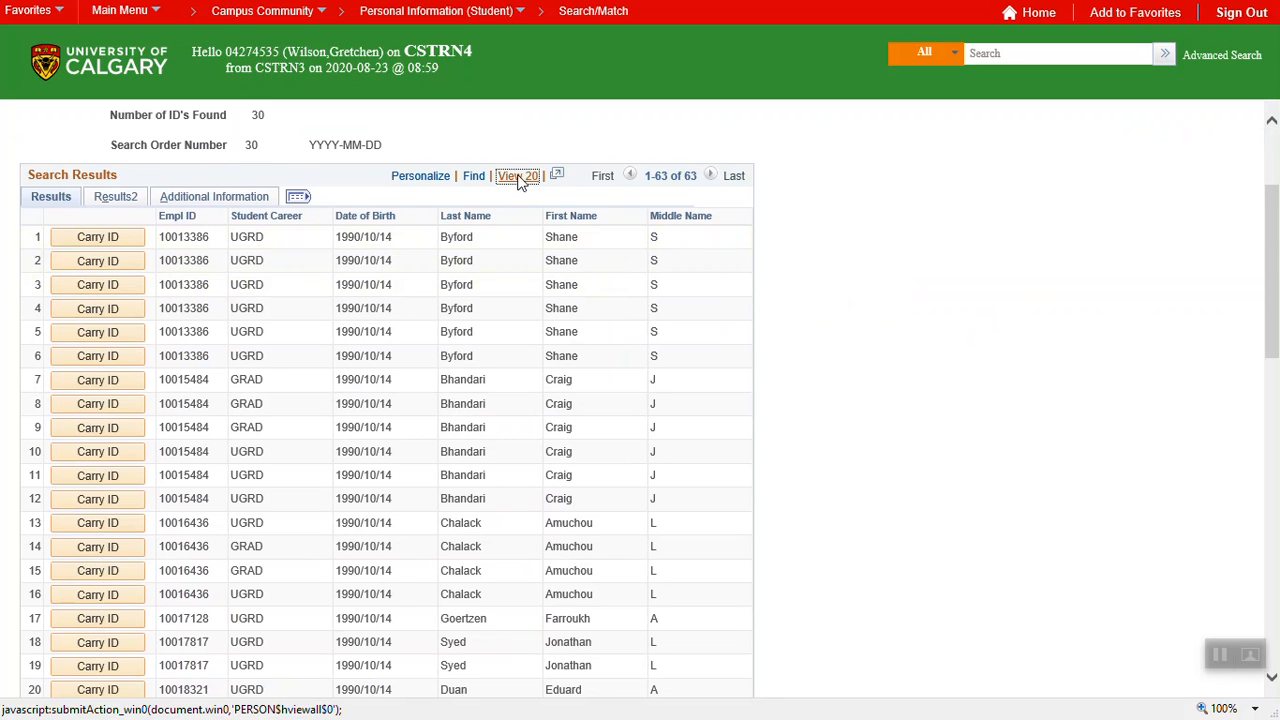
{"action": "left_click", "coordinate": [474, 217]}
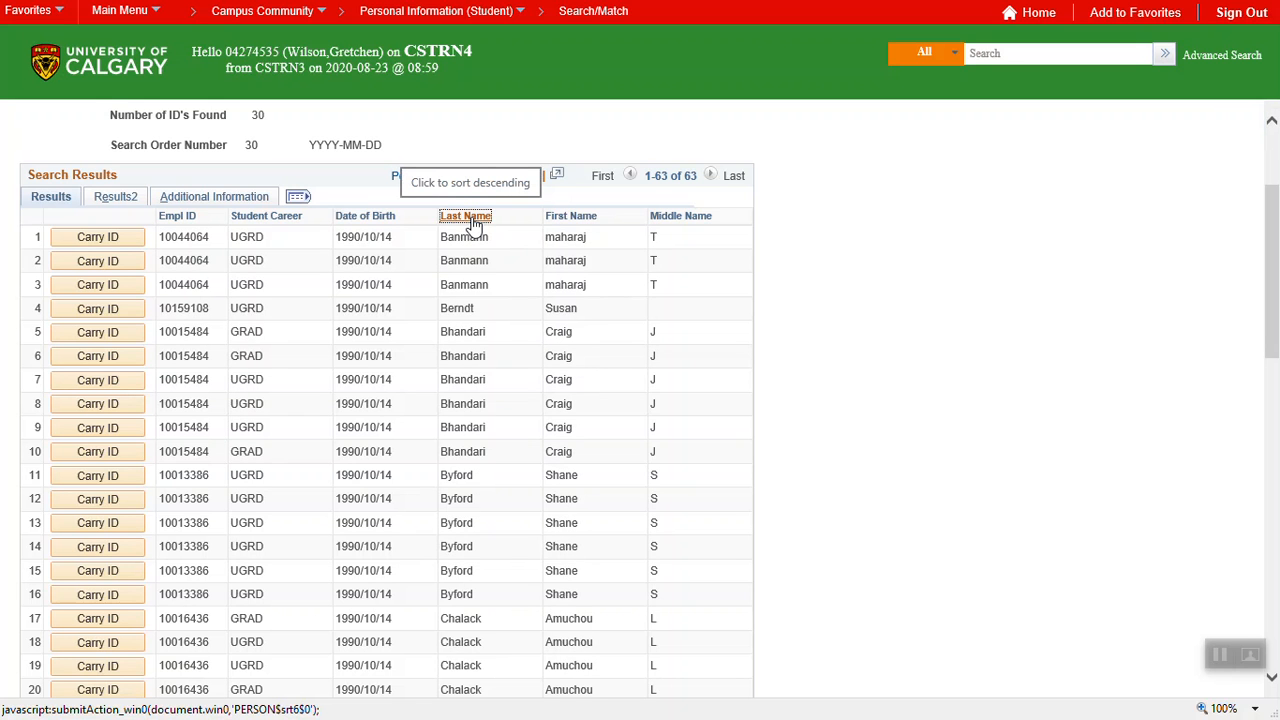
{"action": "left_click", "coordinate": [475, 224]}
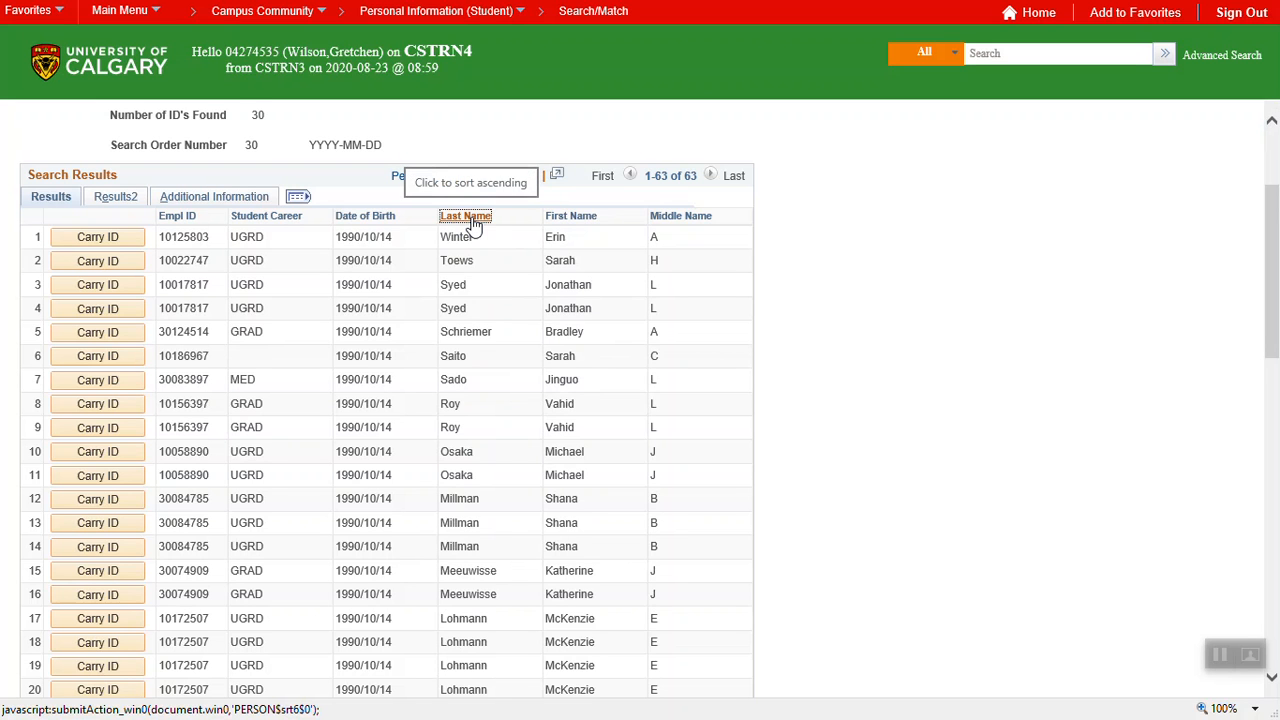
{"action": "left_click", "coordinate": [475, 218]}
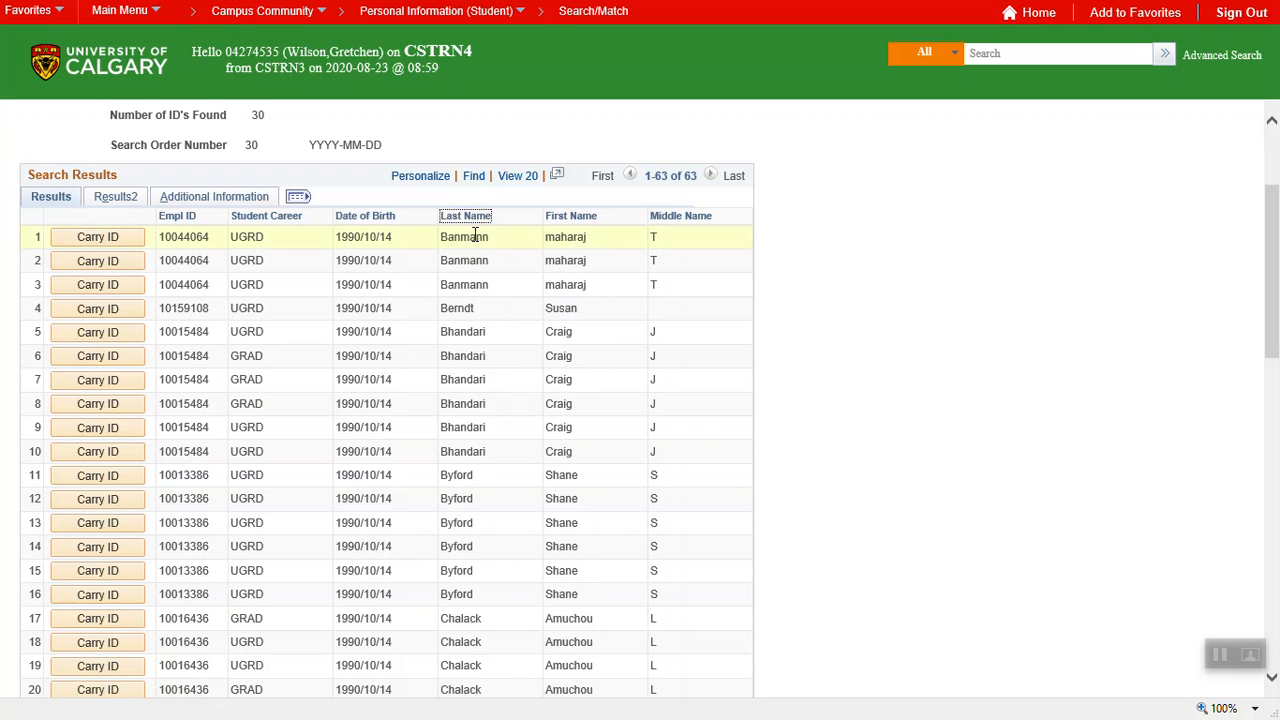
{"action": "scroll", "coordinate": [480, 283], "scroll_direction": "down", "scroll_amount": 5}
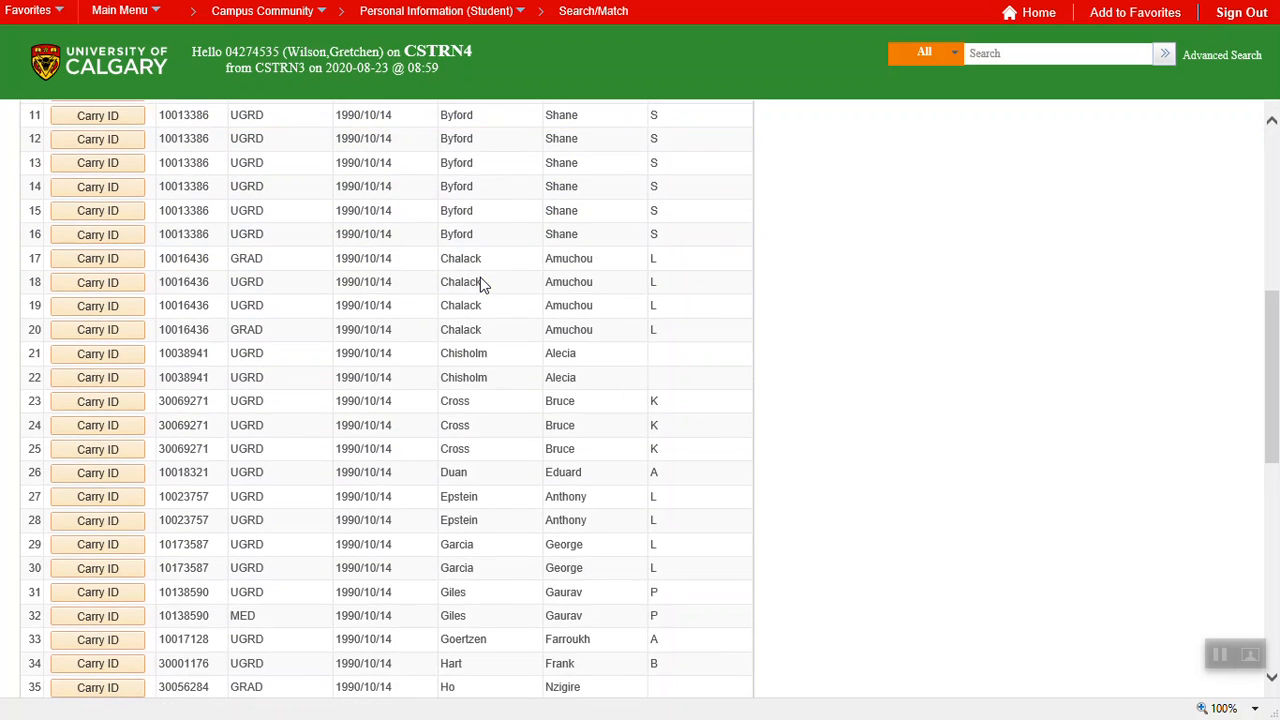
{"action": "scroll", "coordinate": [480, 285], "scroll_direction": "down", "scroll_amount": 2}
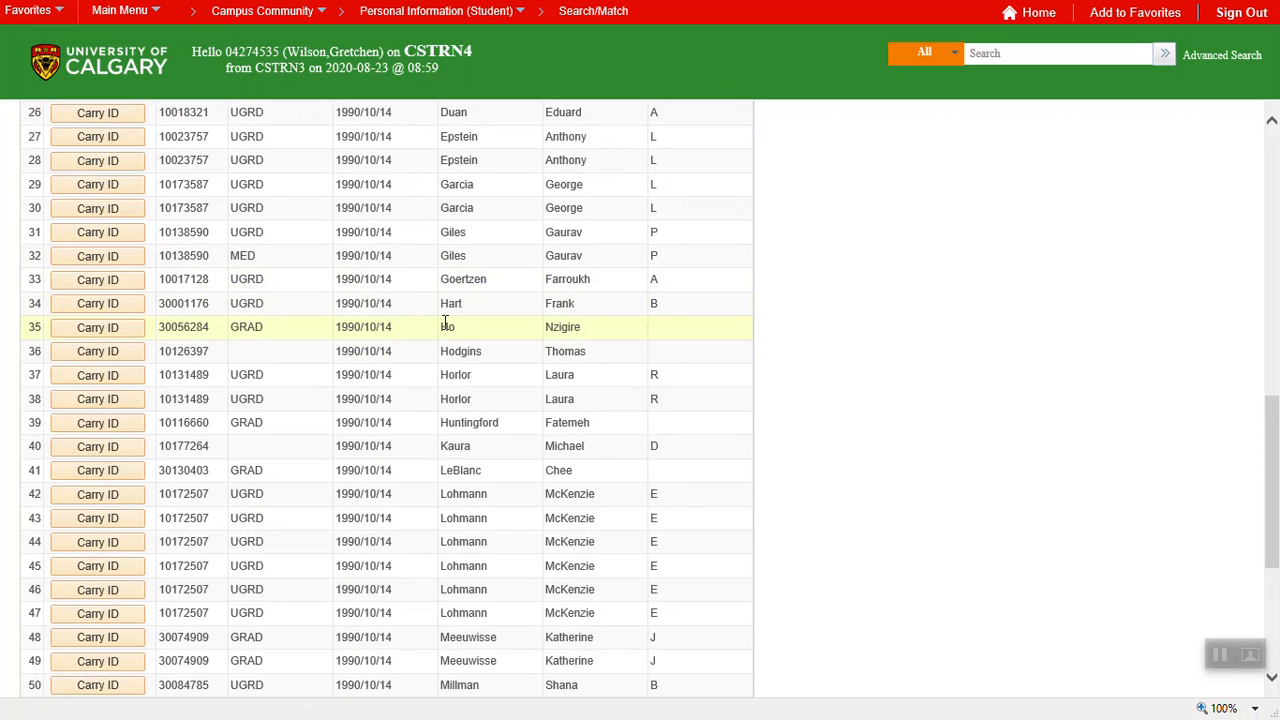
{"action": "scroll", "coordinate": [984, 262], "scroll_direction": "up", "scroll_amount": 10}
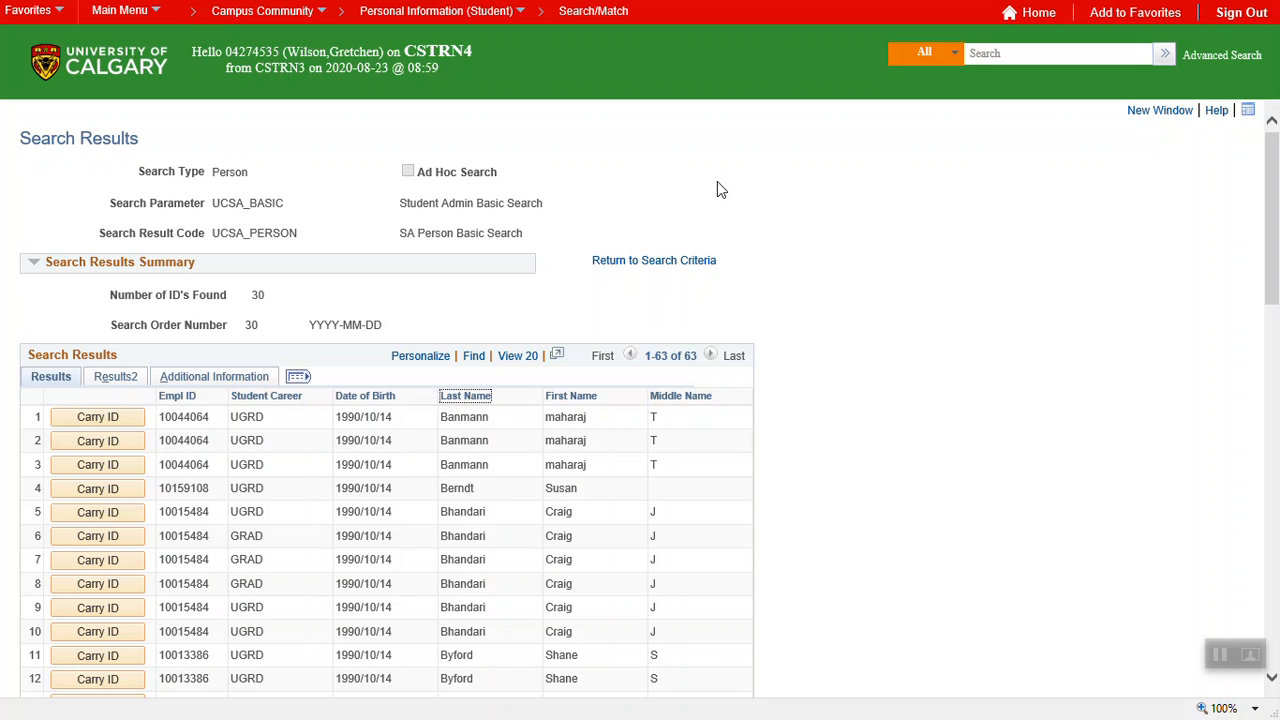
Rerun a Person search and open the SA - Ad Hoc Search (Person) criteria form.
{"action": "left_click", "coordinate": [594, 20]}
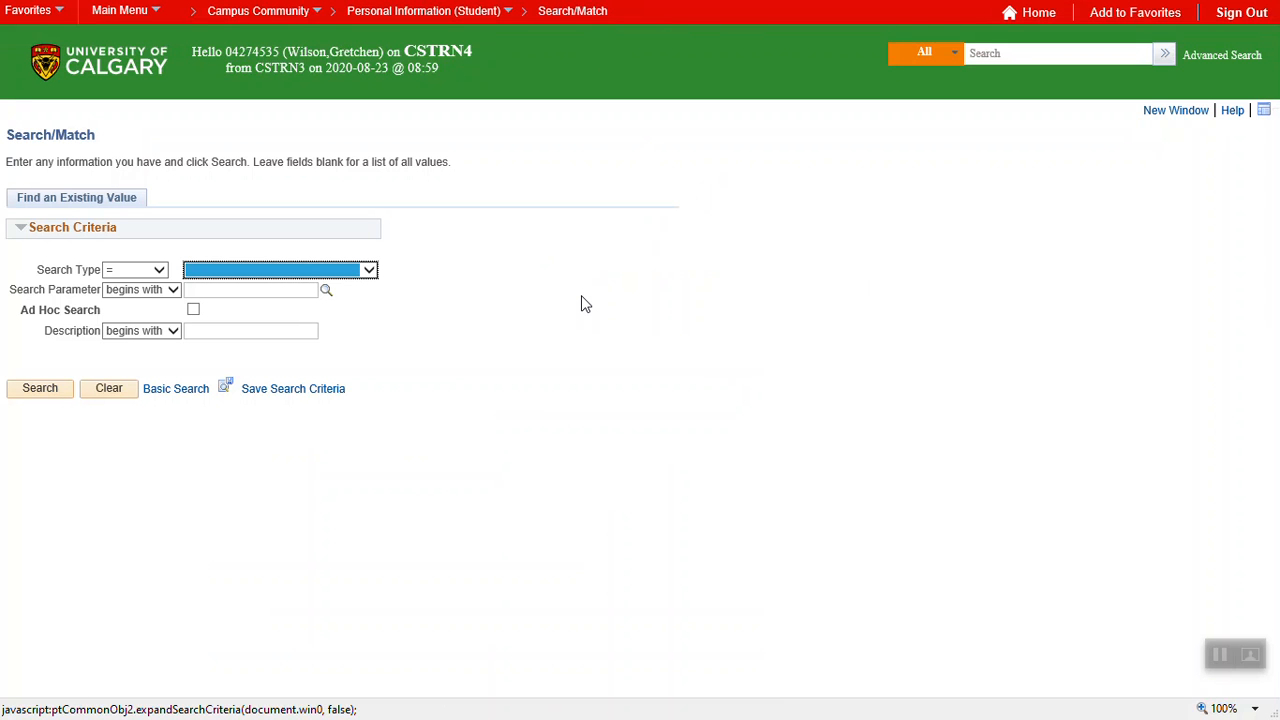
{"action": "left_click", "coordinate": [369, 270]}
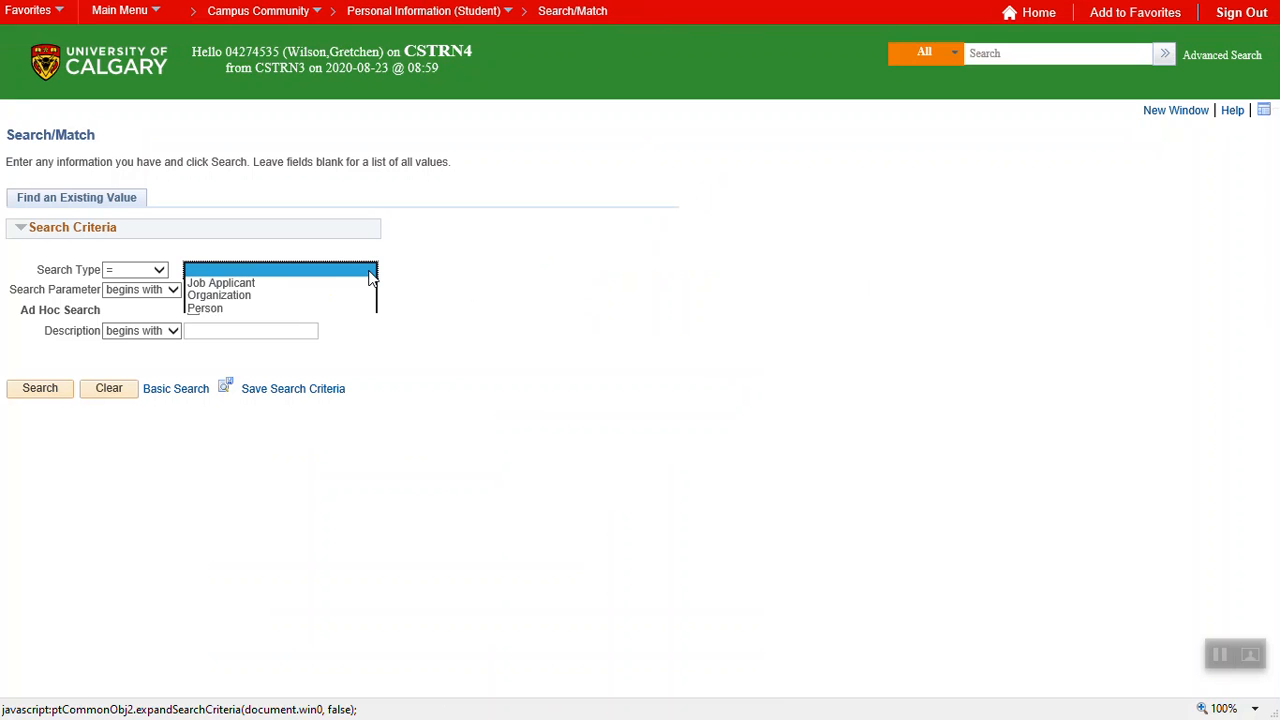
{"action": "left_click", "coordinate": [266, 309]}
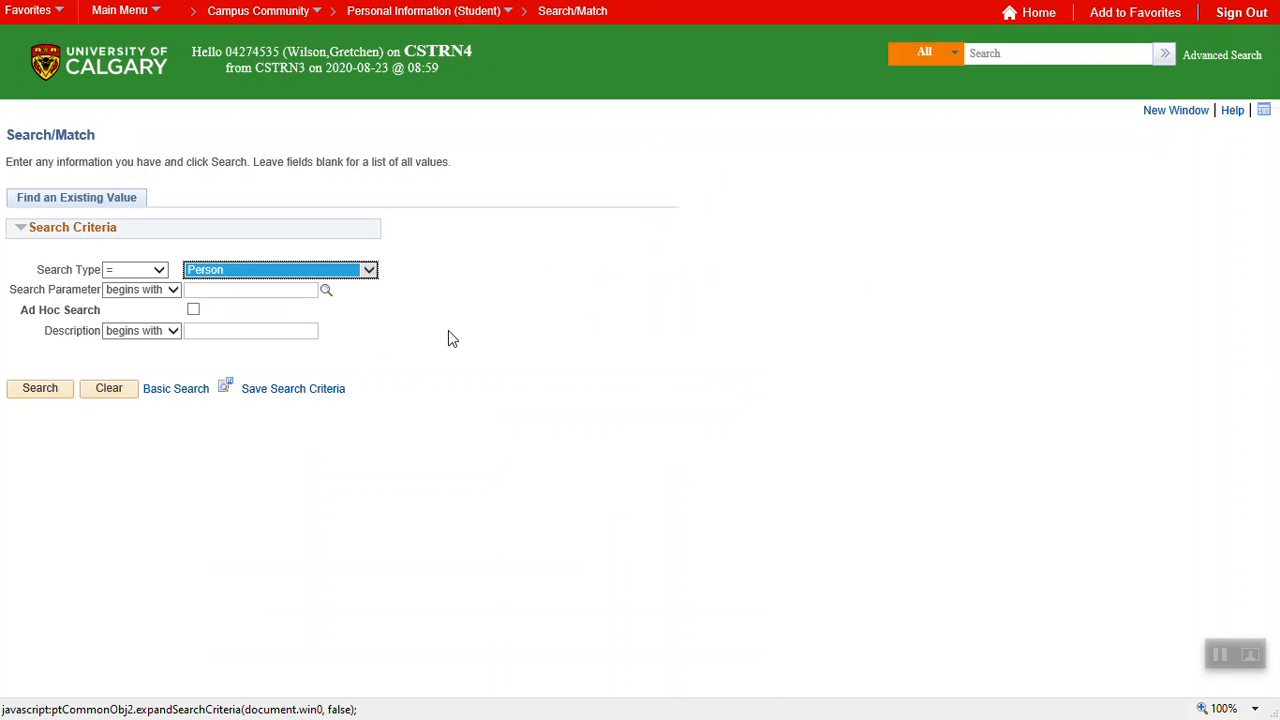
{"action": "left_click", "coordinate": [54, 392]}
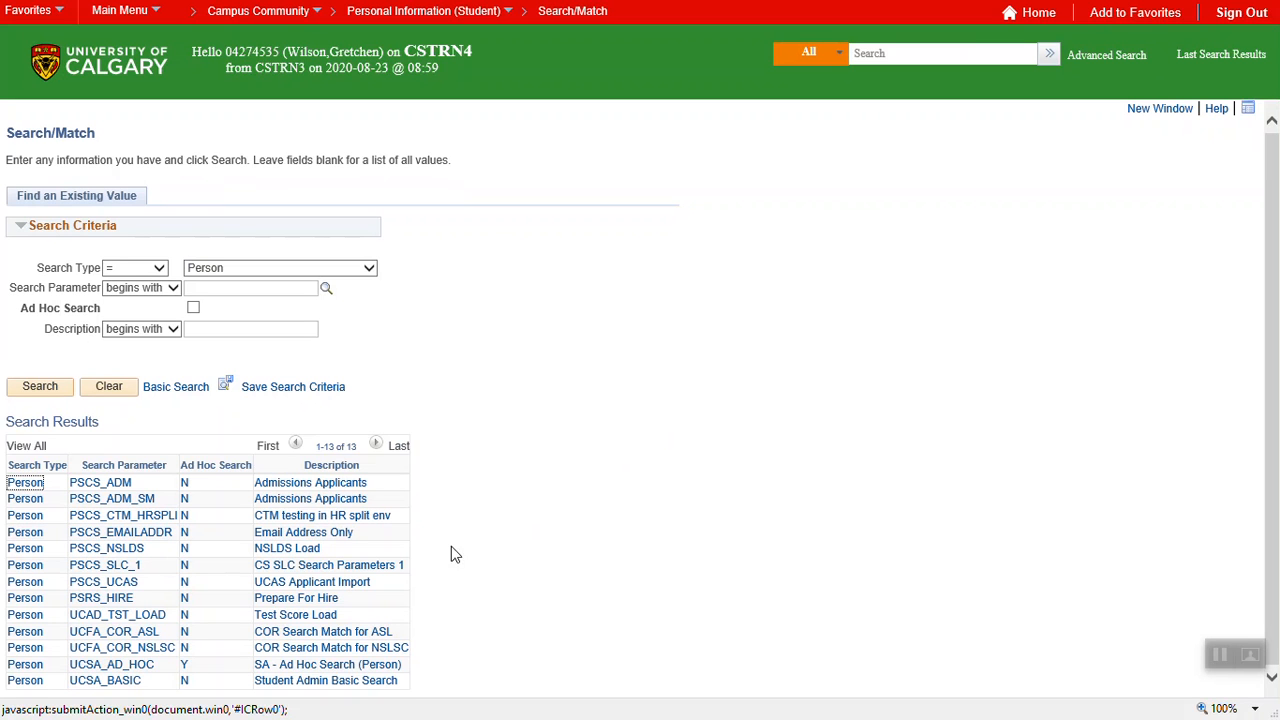
{"action": "left_click", "coordinate": [352, 665]}
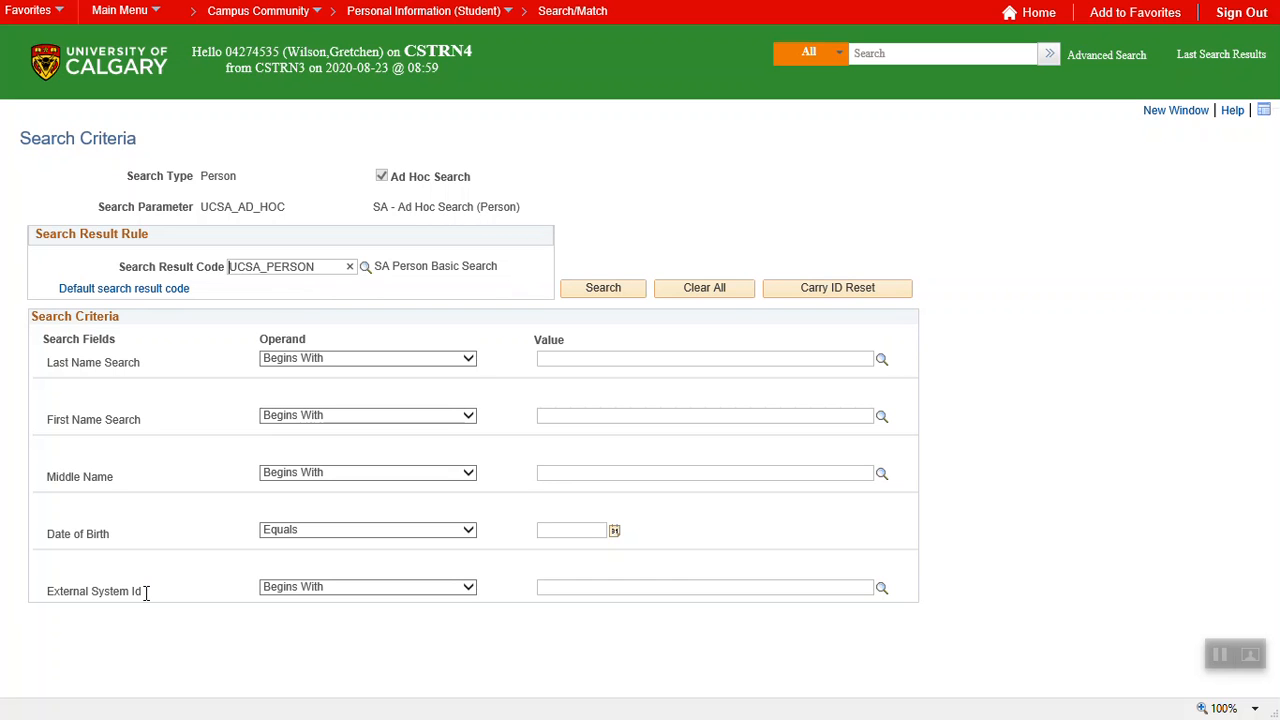
Run an ad hoc search: last name Contains a sample surname, first name begins with an initial.
{"action": "left_click", "coordinate": [470, 361]}
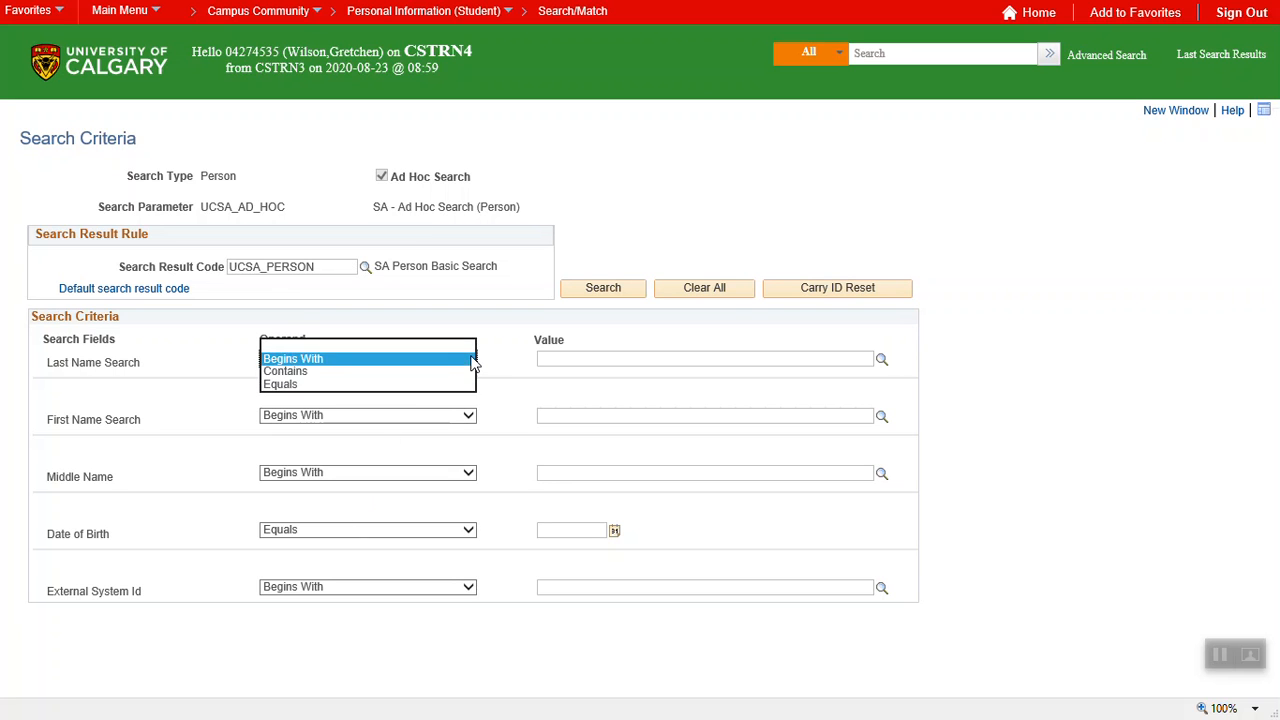
{"action": "left_click", "coordinate": [380, 371]}
{"action": "left_click", "coordinate": [593, 357]}
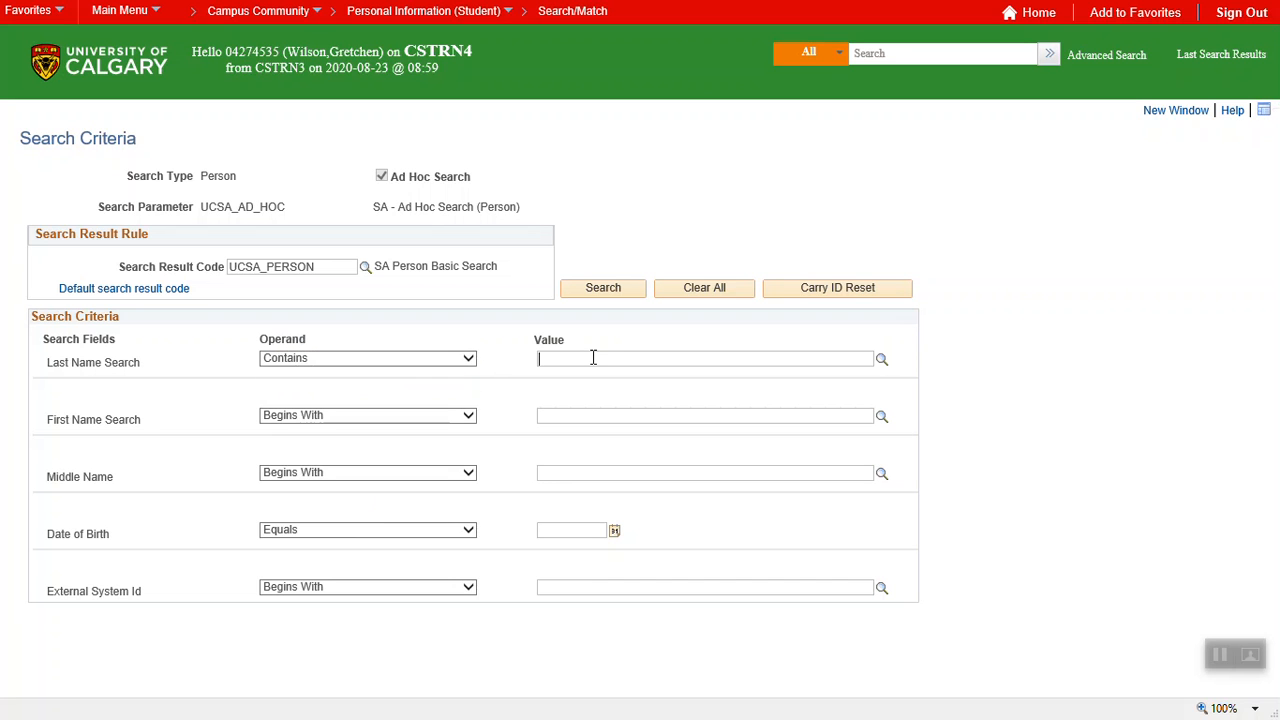
{"action": "type", "text": "morris"}
{"action": "left_click", "coordinate": [571, 416]}
{"action": "type", "text": "t"}
{"action": "left_click", "coordinate": [620, 290]}
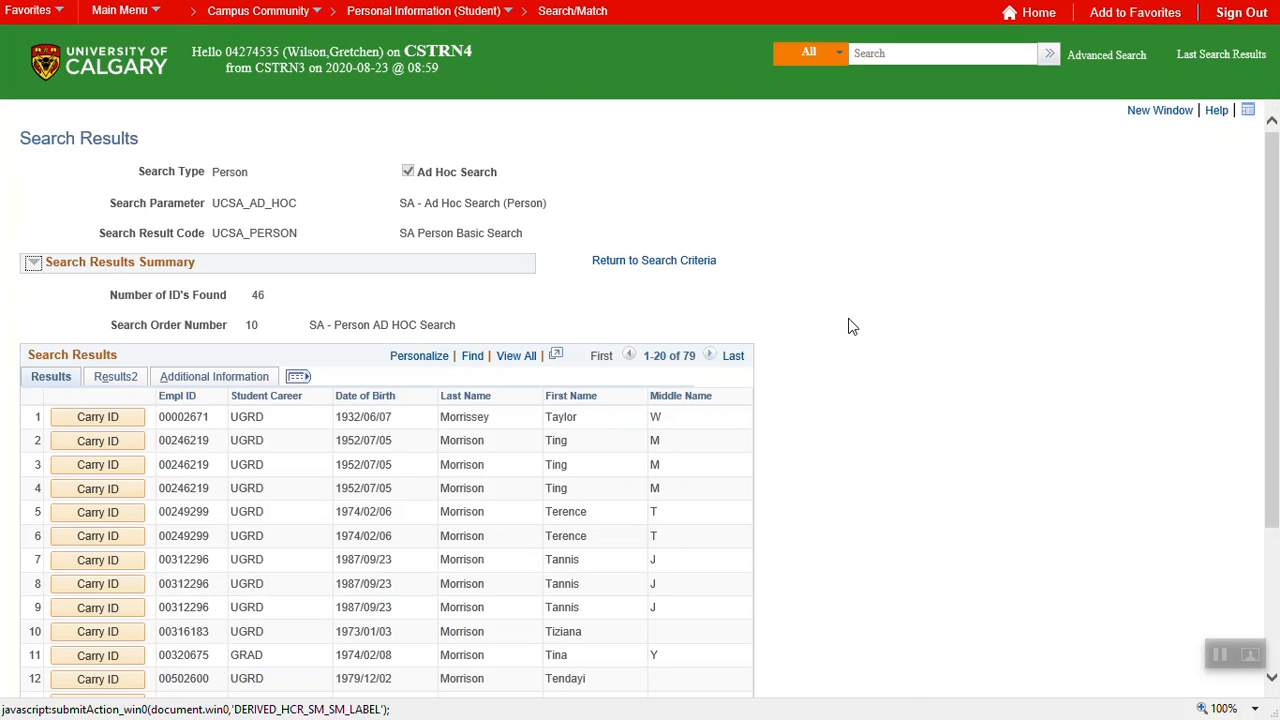
{"action": "left_click", "coordinate": [655, 266]}
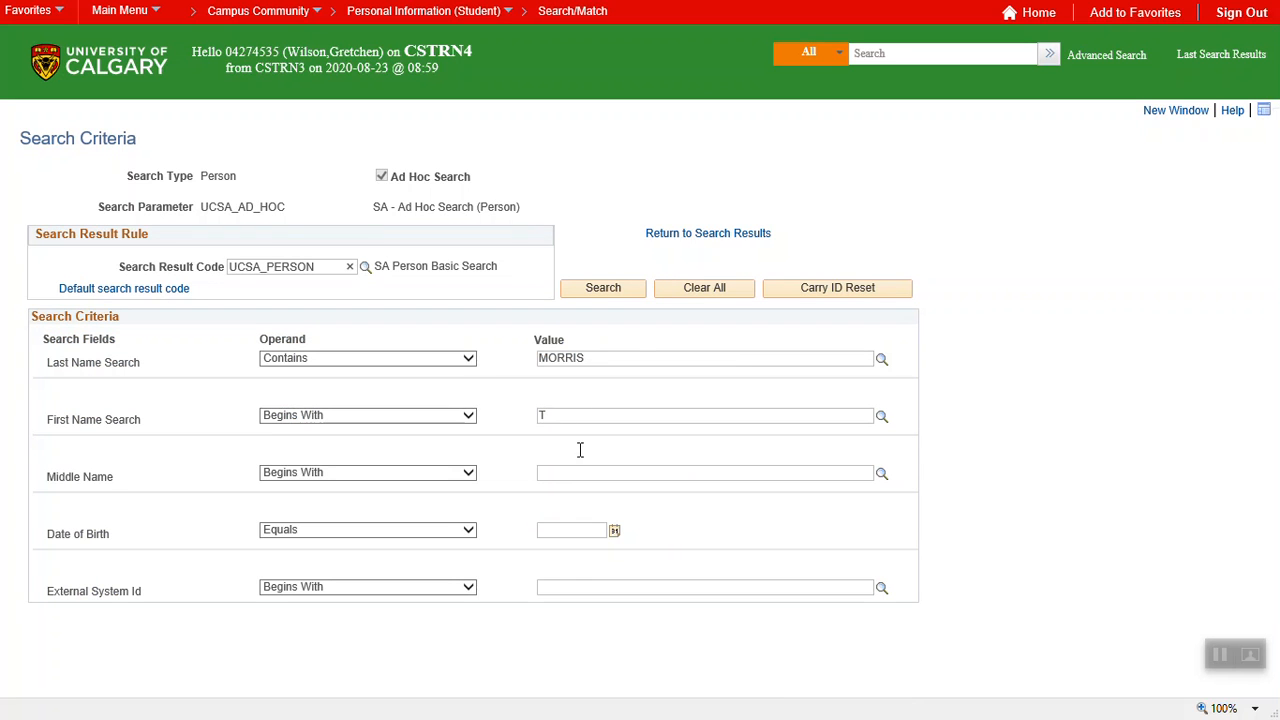
{"action": "left_click", "coordinate": [553, 528]}
{"action": "type", "text": "1992/12/07"}
{"action": "left_click", "coordinate": [620, 291]}
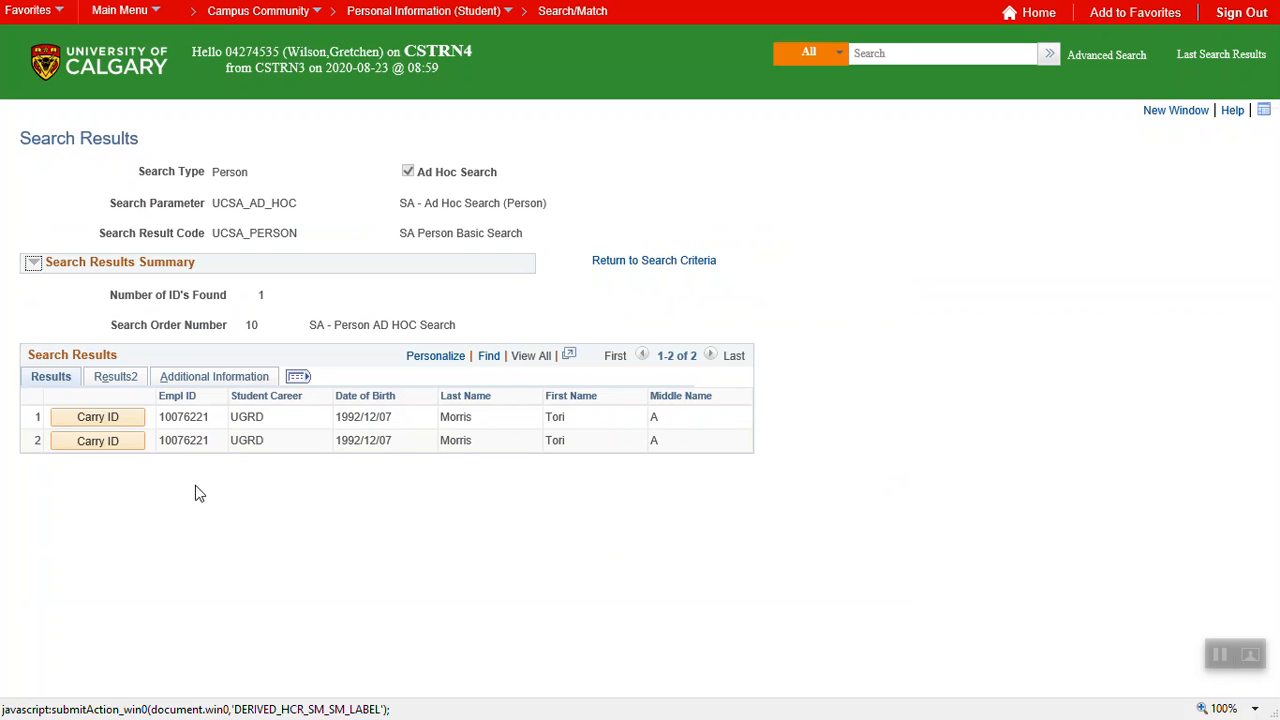
Review the additional result columns on the Results2 tab.
{"action": "left_click", "coordinate": [116, 378]}
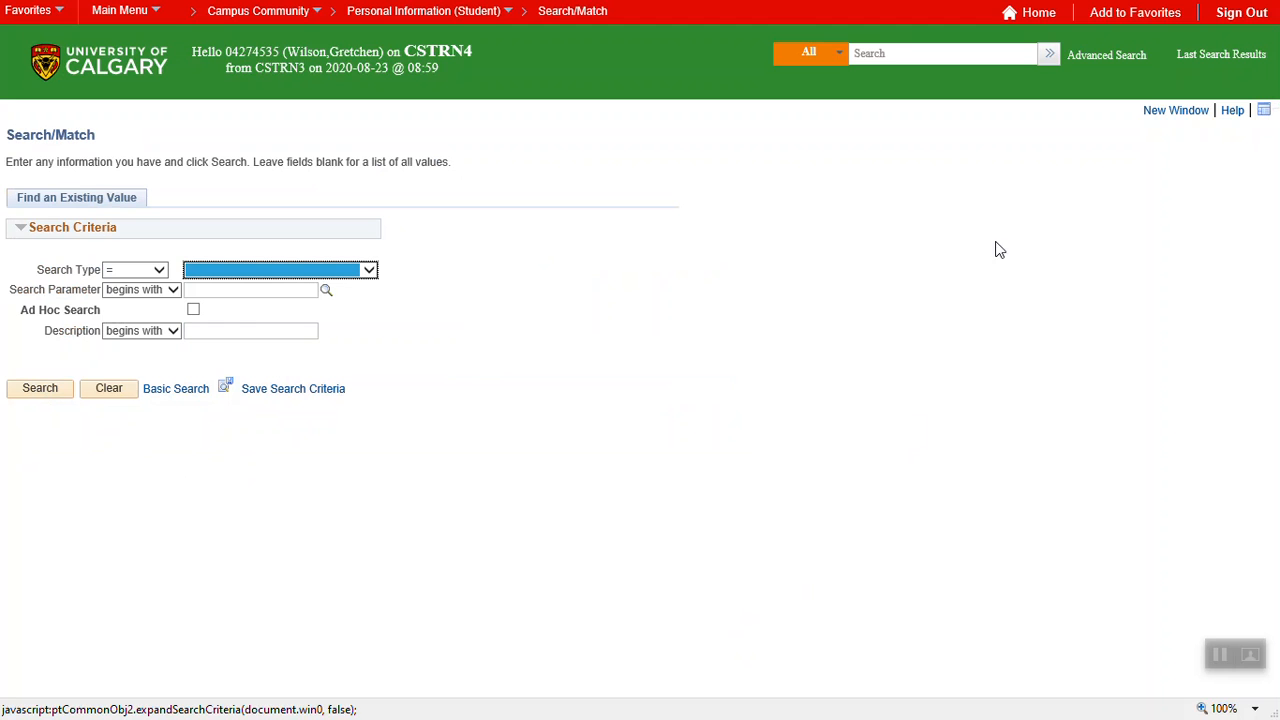
Save the Search/Match page as a favorite named 'Search/Match demo'.
{"action": "left_click", "coordinate": [1110, 14]}
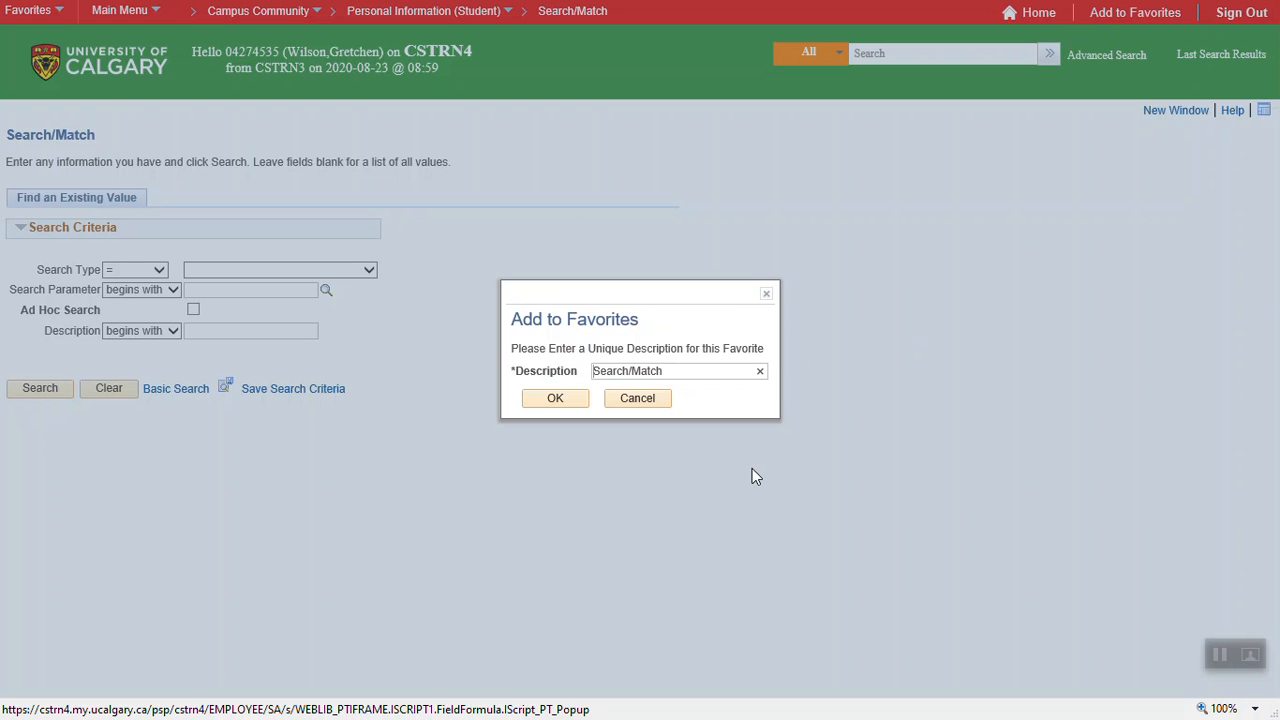
{"action": "left_click", "coordinate": [692, 372]}
{"action": "type", "text": "demo"}
{"action": "left_click", "coordinate": [556, 399]}
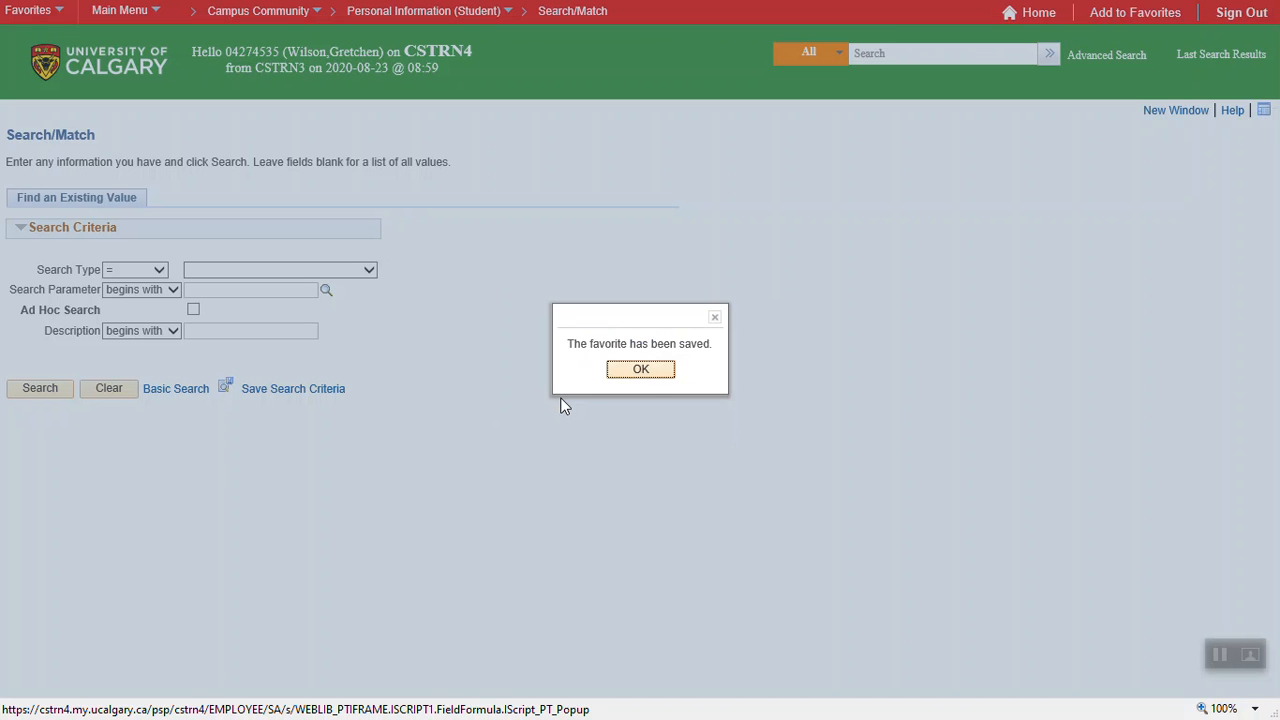
{"action": "left_click", "coordinate": [648, 370]}
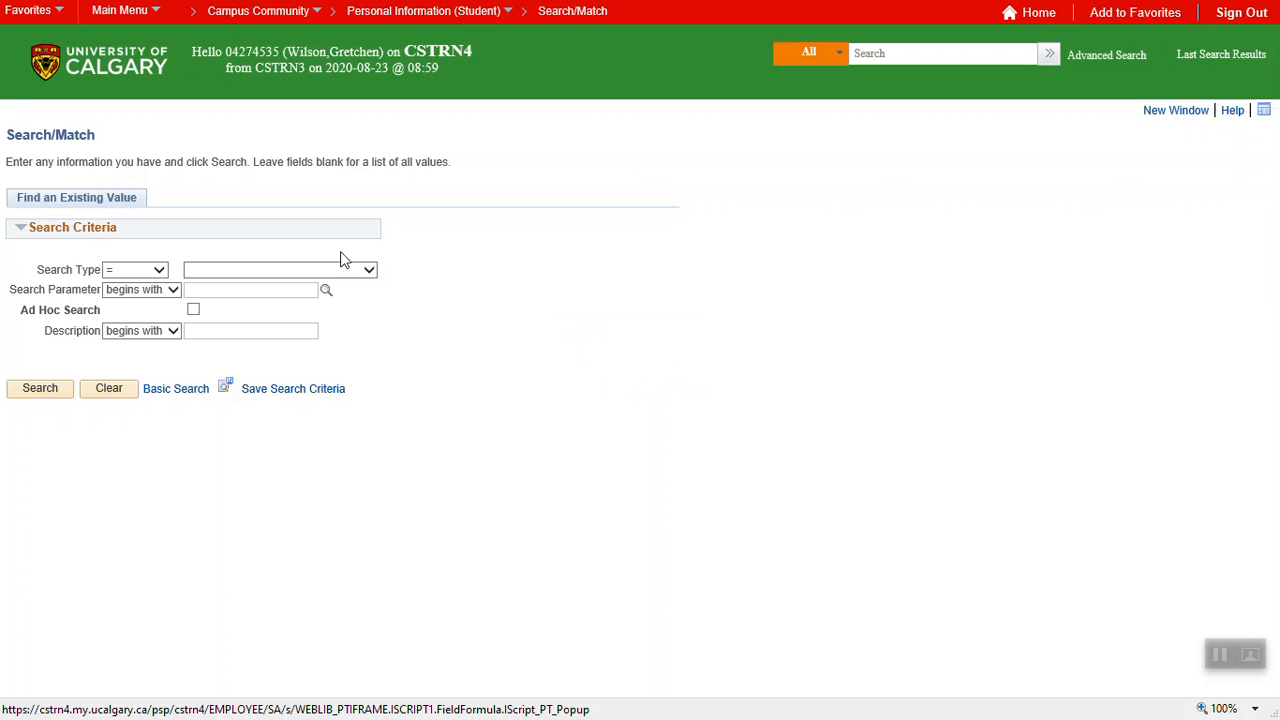
{"action": "left_click", "coordinate": [370, 271]}
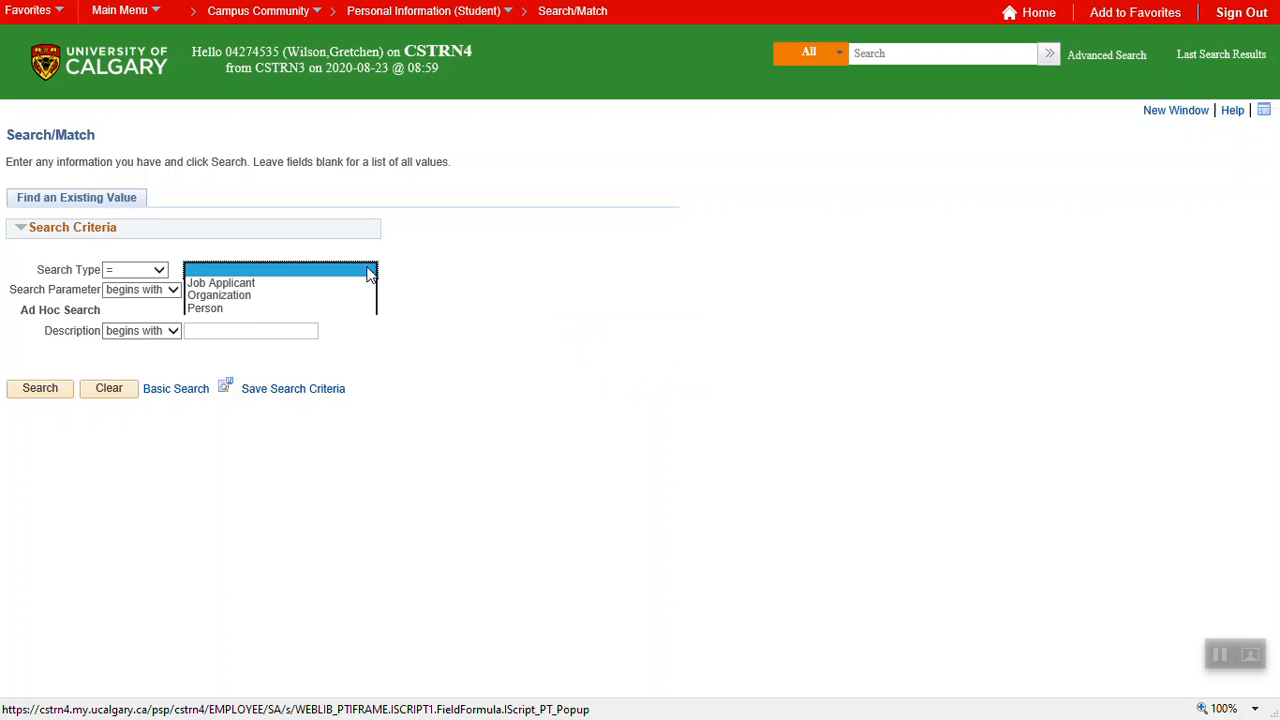
Save Person search criteria using the UCSA_AD_HOC (SA - Ad Hoc Search) parameter.
{"action": "left_click", "coordinate": [265, 309]}
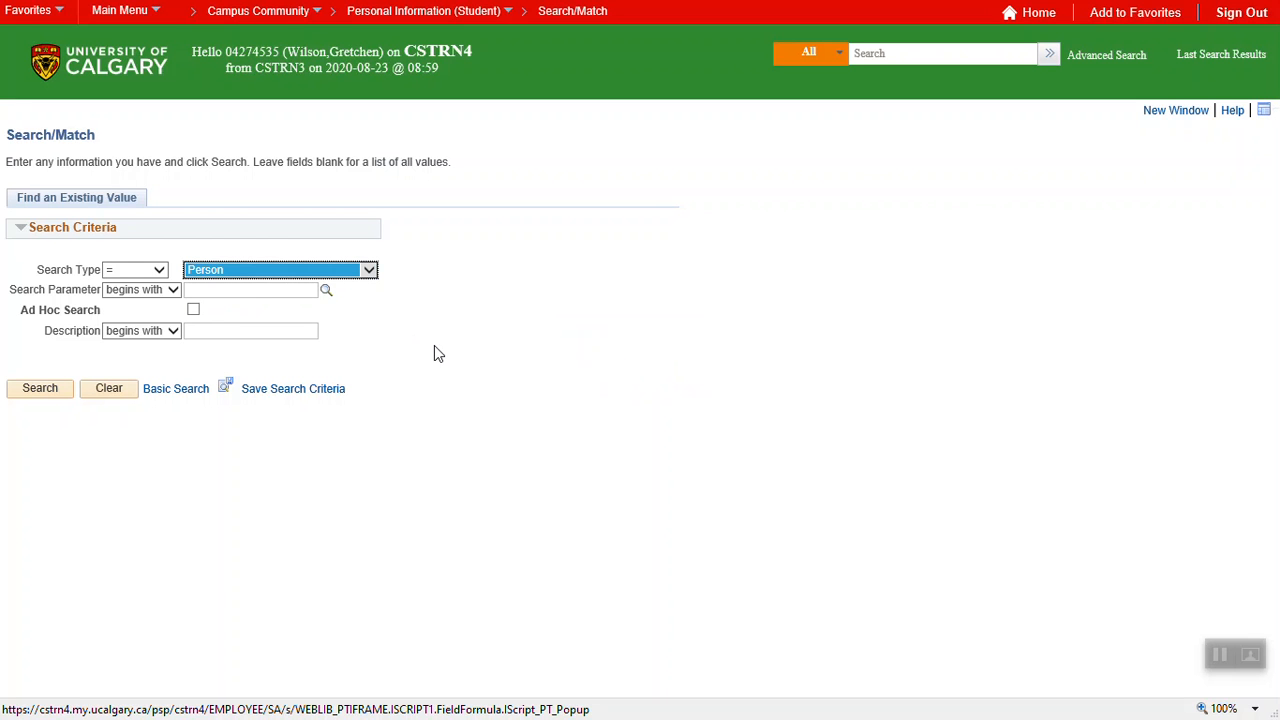
{"action": "left_click", "coordinate": [327, 290]}
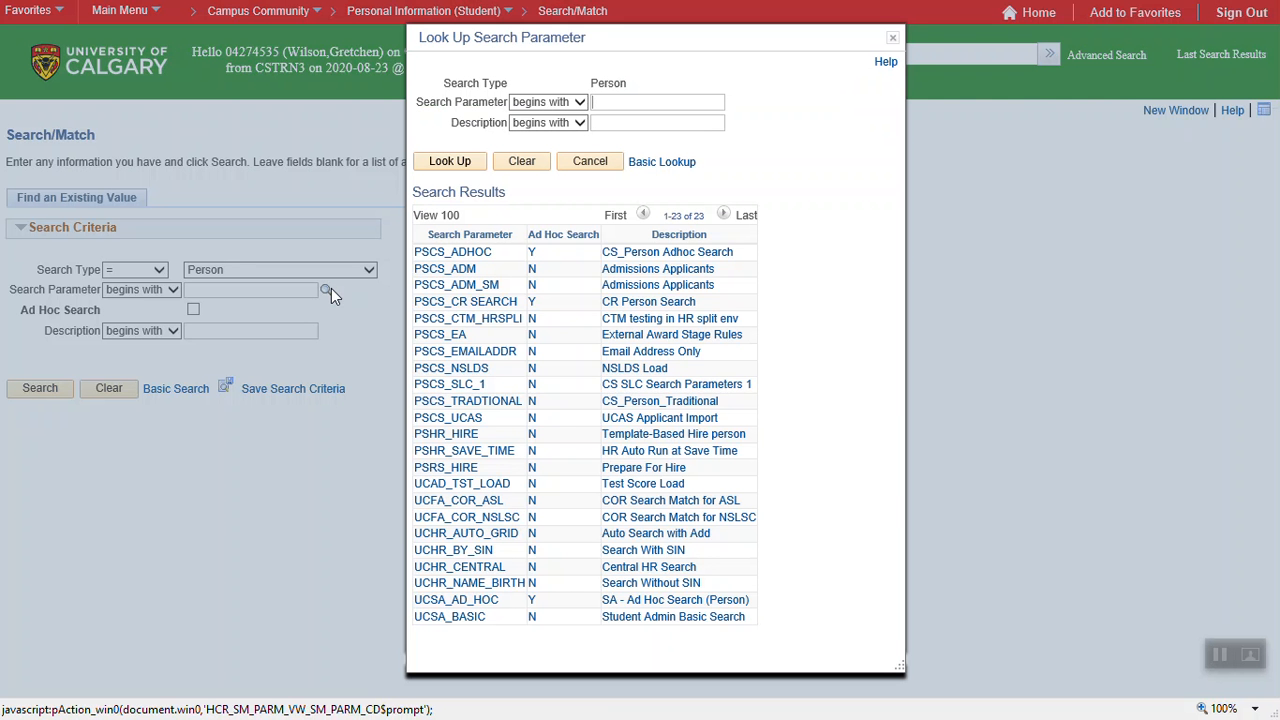
{"action": "left_click", "coordinate": [613, 601]}
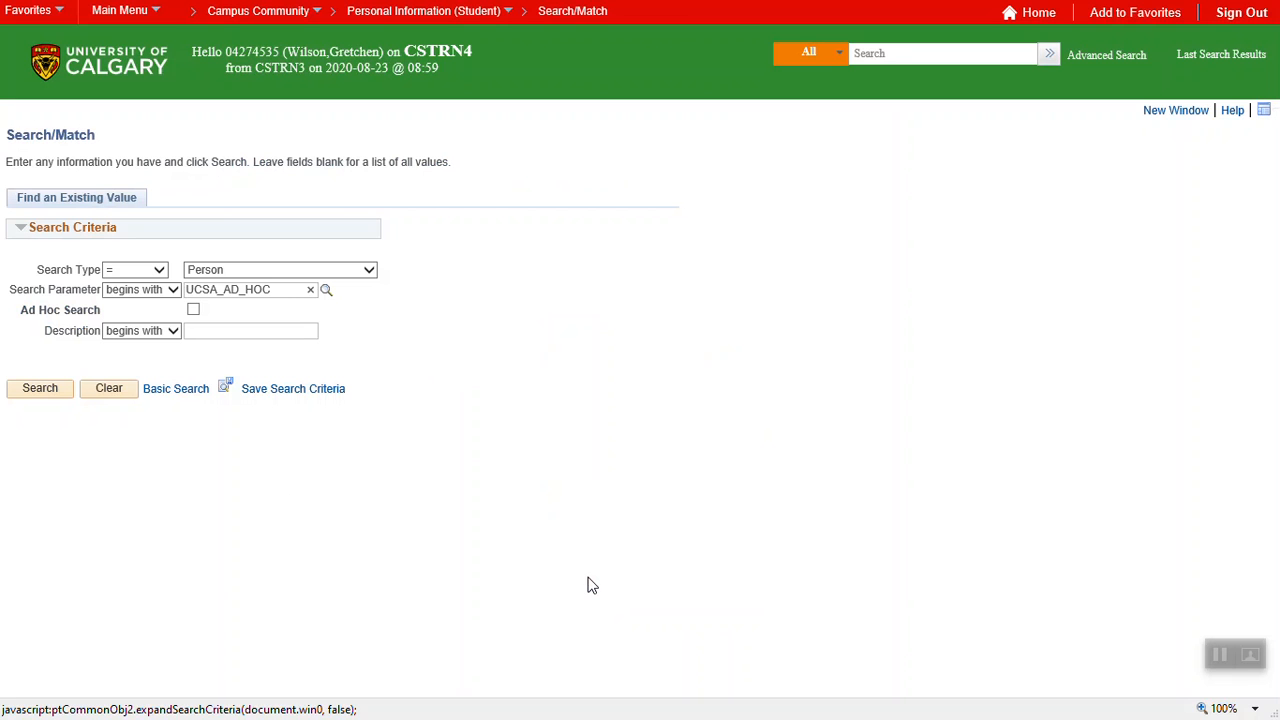
{"action": "left_click", "coordinate": [327, 394]}
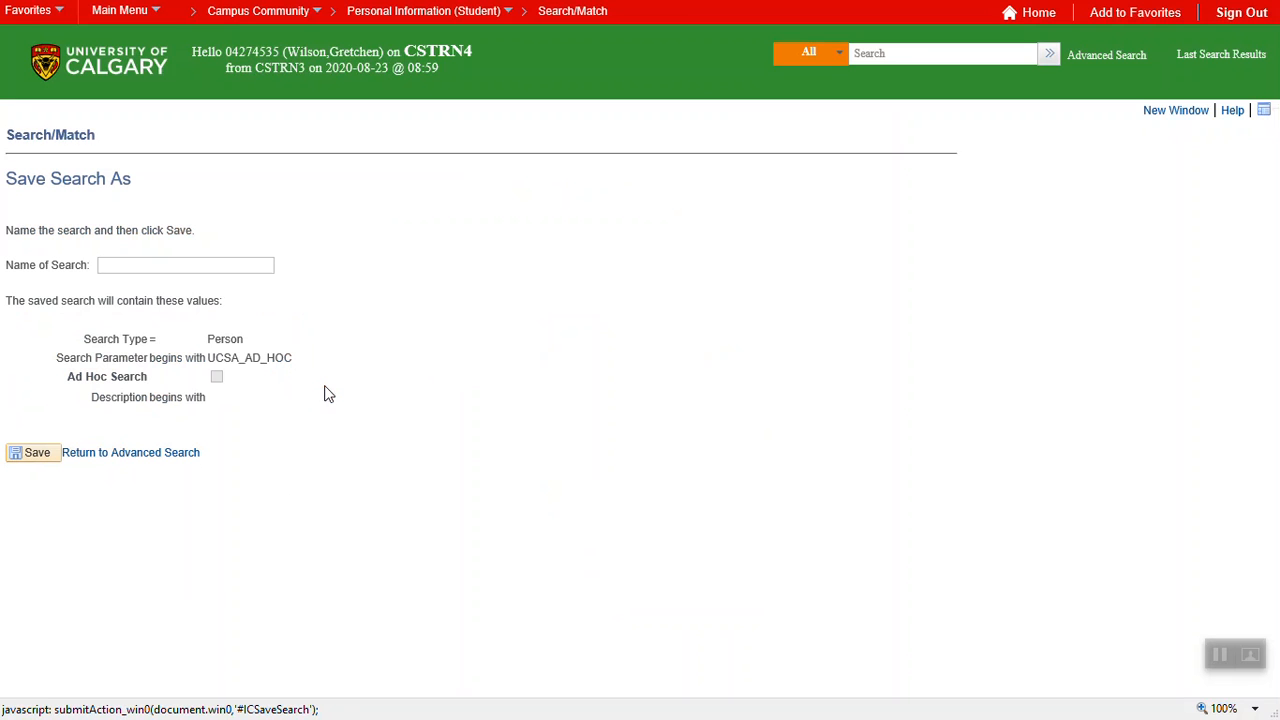
Save the search as 'Ad Hoc Demo' and return to Advanced Search.
{"action": "left_click", "coordinate": [263, 265]}
{"action": "type", "text": "Ad Hoc Demo"}
{"action": "left_click", "coordinate": [47, 456]}
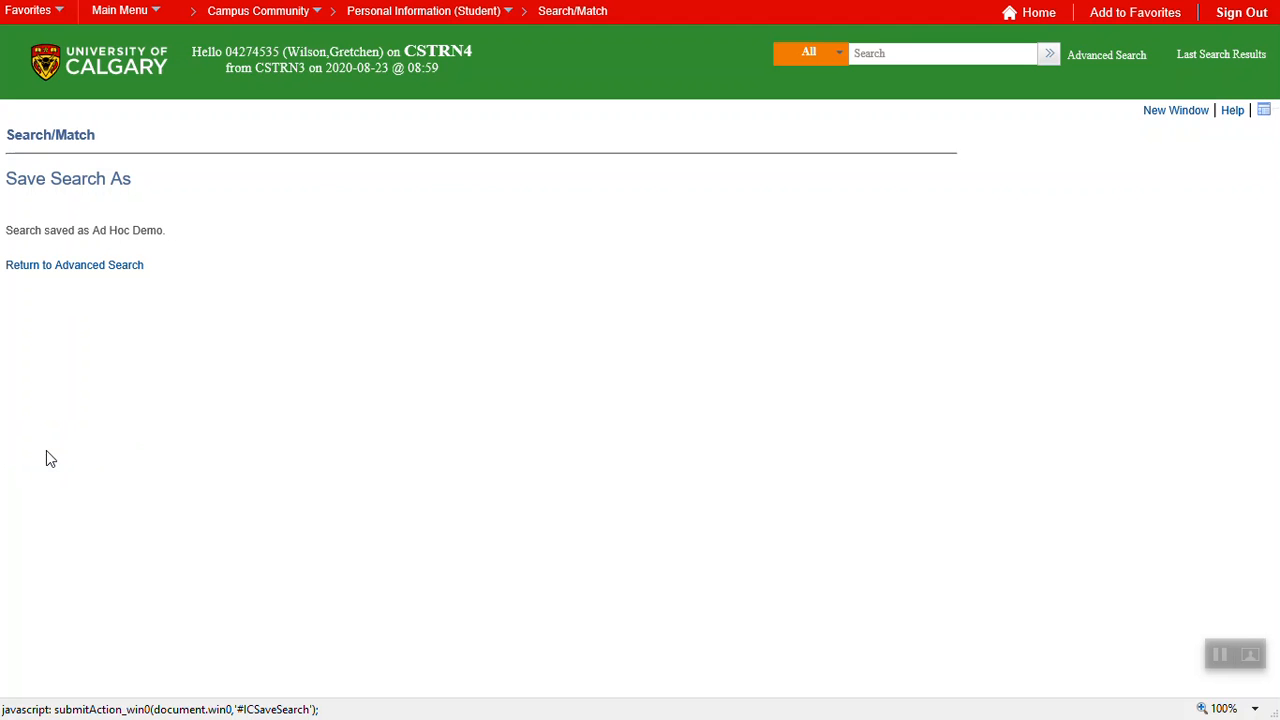
{"action": "left_click", "coordinate": [105, 268]}
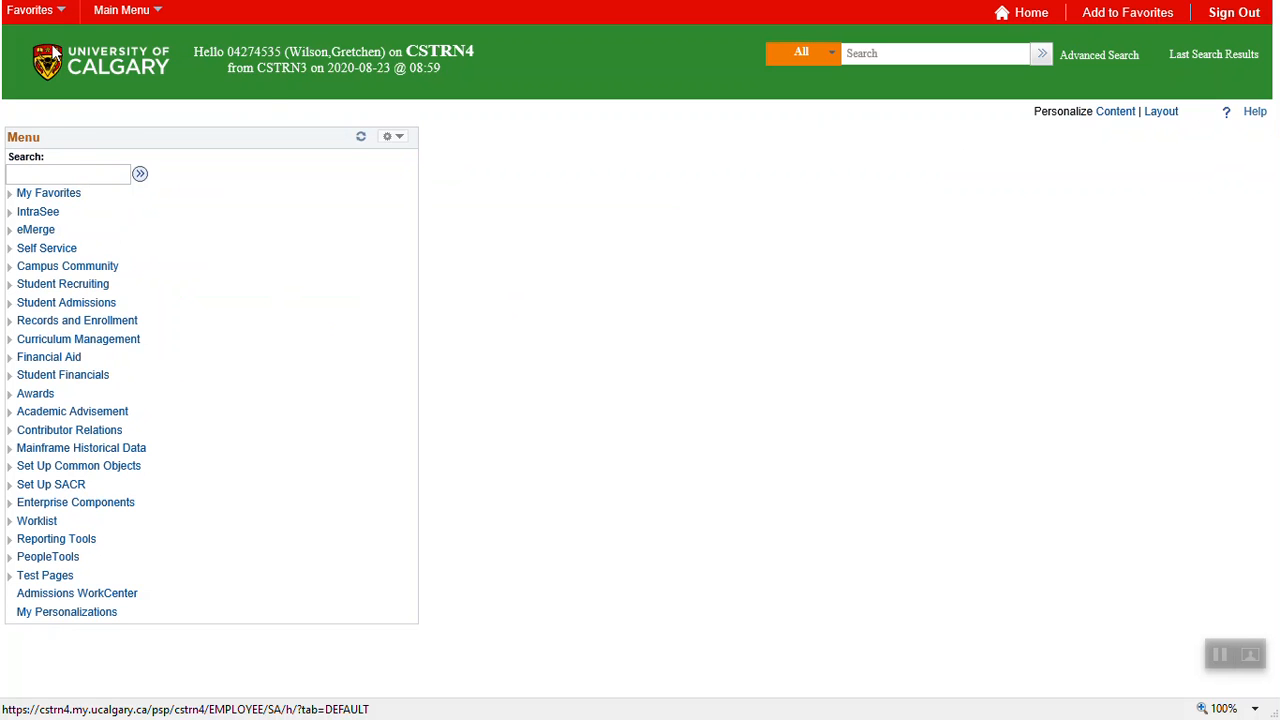
Reopen the Search/Match page through the Search/Match demo favorite.
{"action": "left_click", "coordinate": [38, 16]}
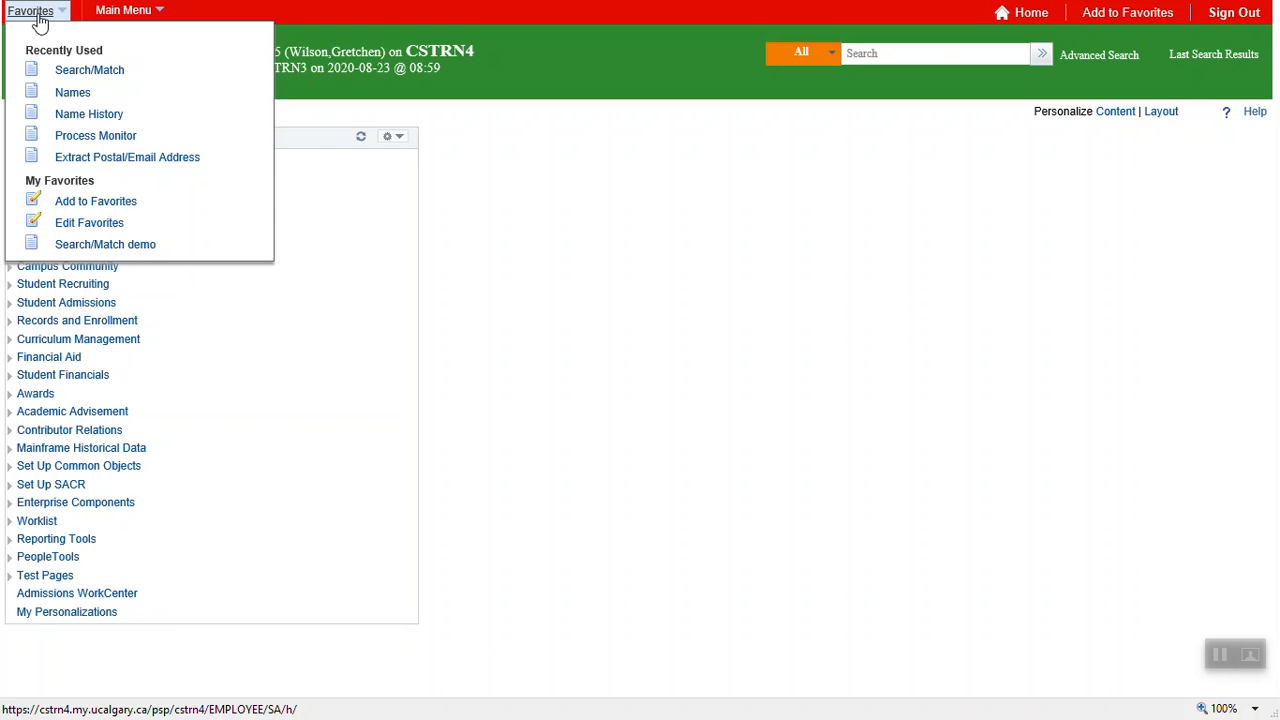
{"action": "left_click", "coordinate": [145, 250]}
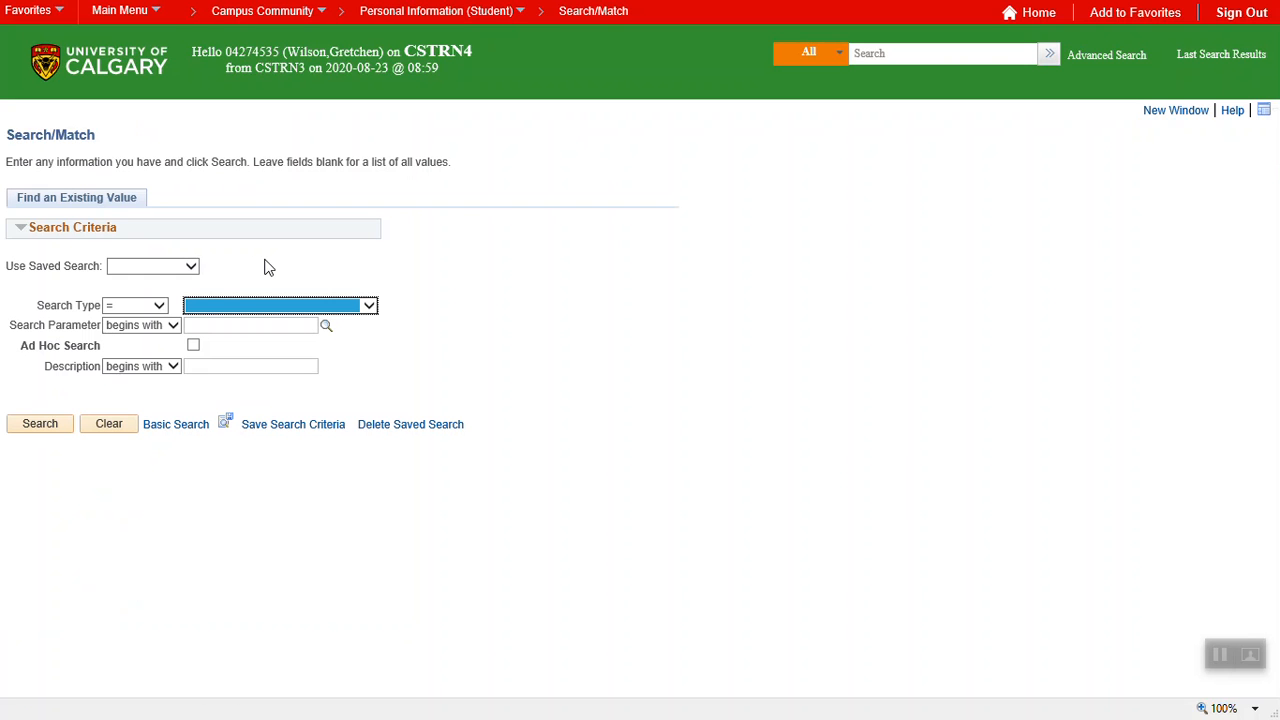
Load the Ad Hoc Demo saved search from the Use Saved Search list.
{"action": "left_click", "coordinate": [192, 266]}
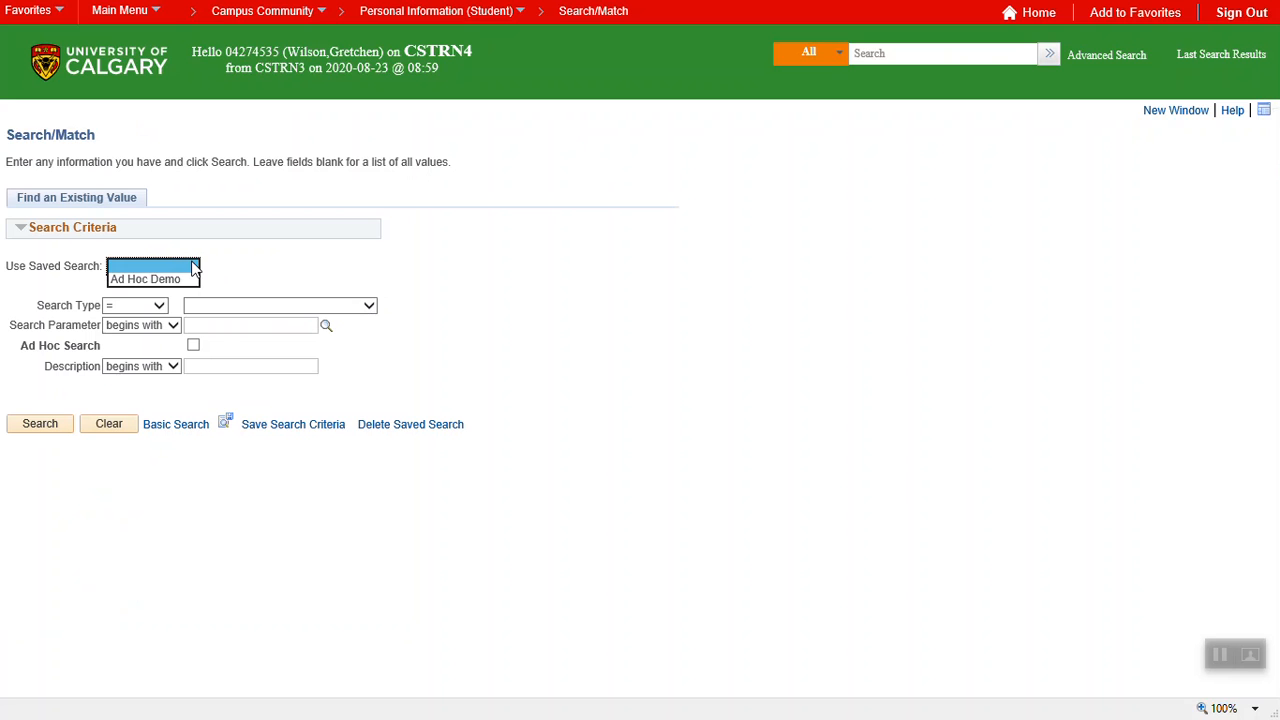
{"action": "left_click", "coordinate": [168, 281]}
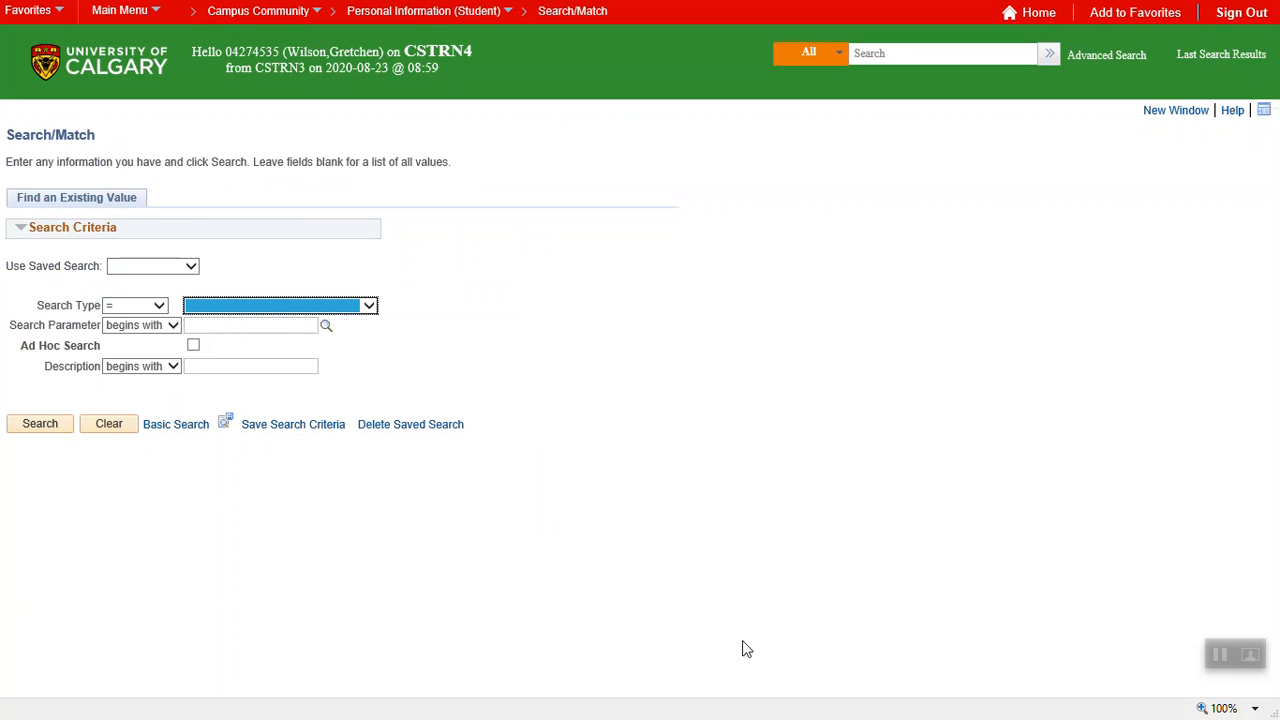
Delete the Ad Hoc Demo saved search and return to the search criteria page.
{"action": "left_click", "coordinate": [418, 425]}
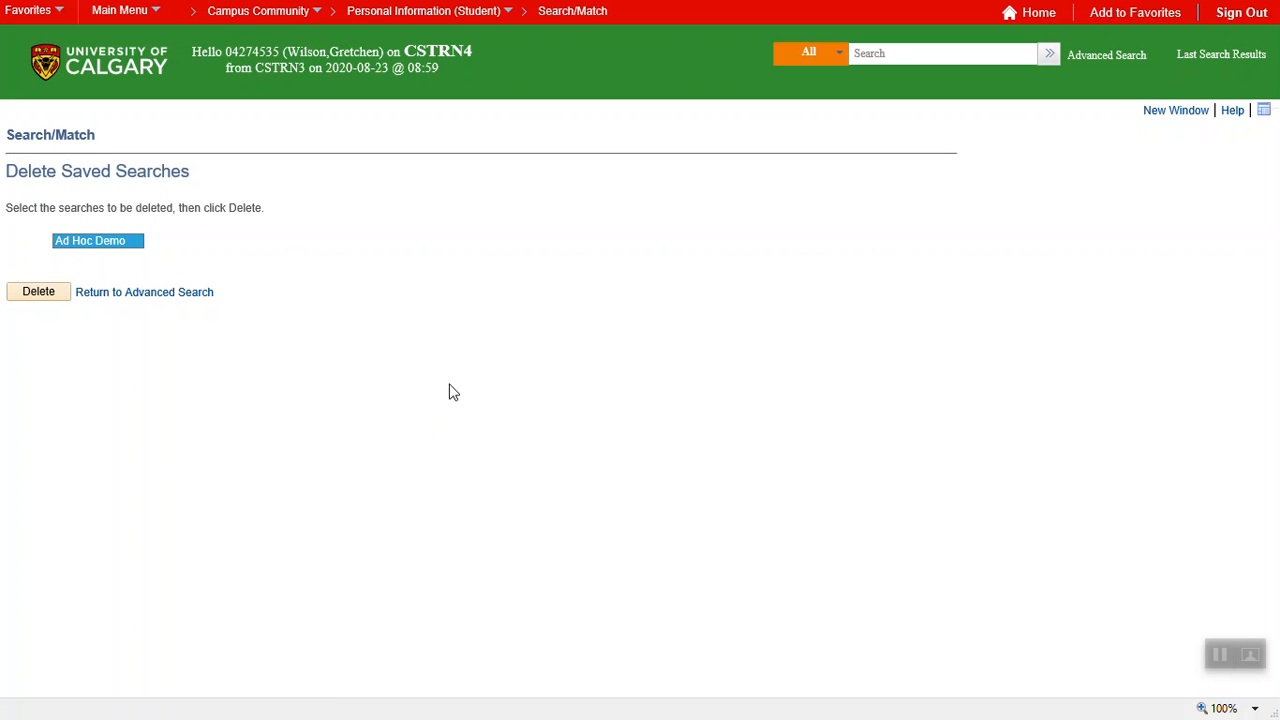
{"action": "left_click", "coordinate": [40, 293]}
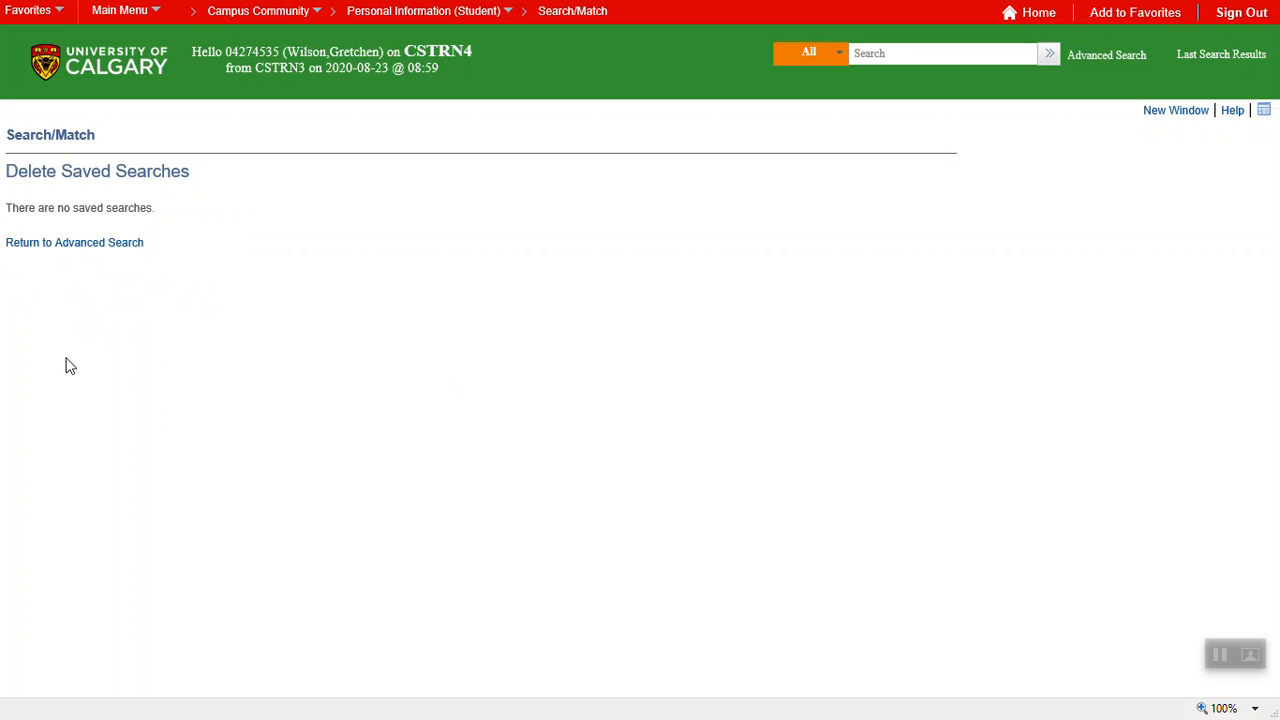
{"action": "left_click", "coordinate": [105, 244]}
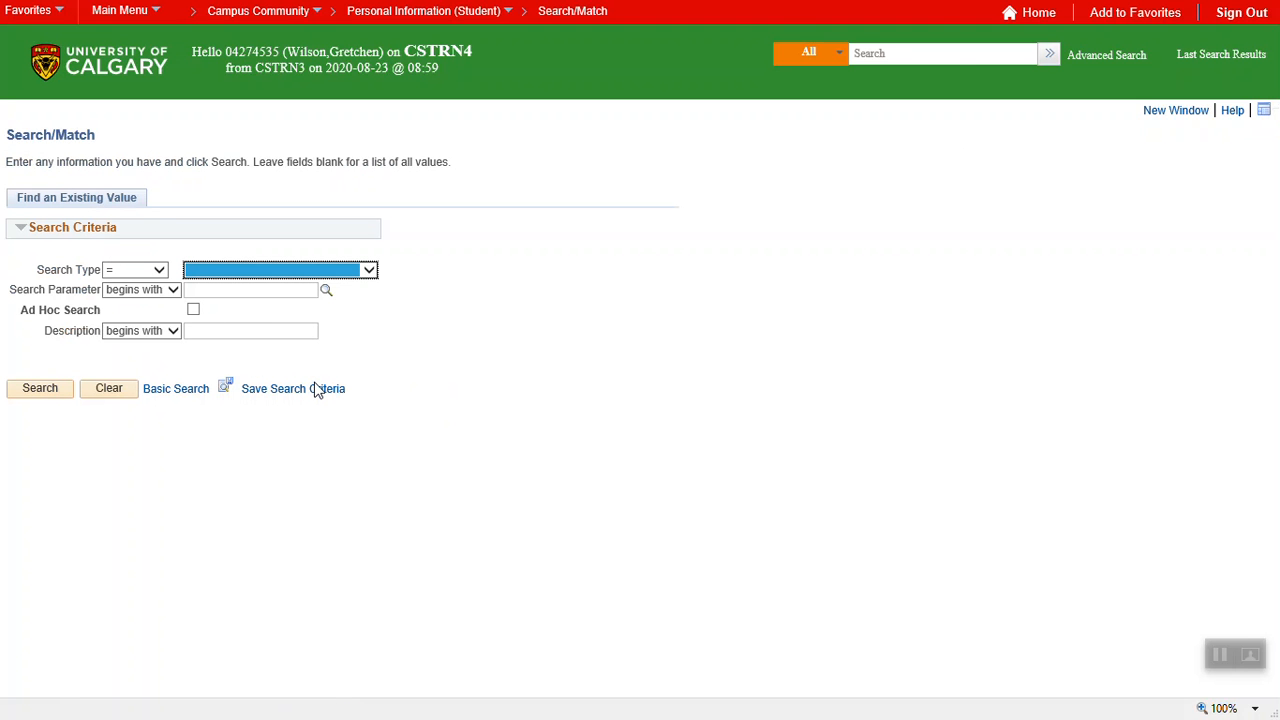
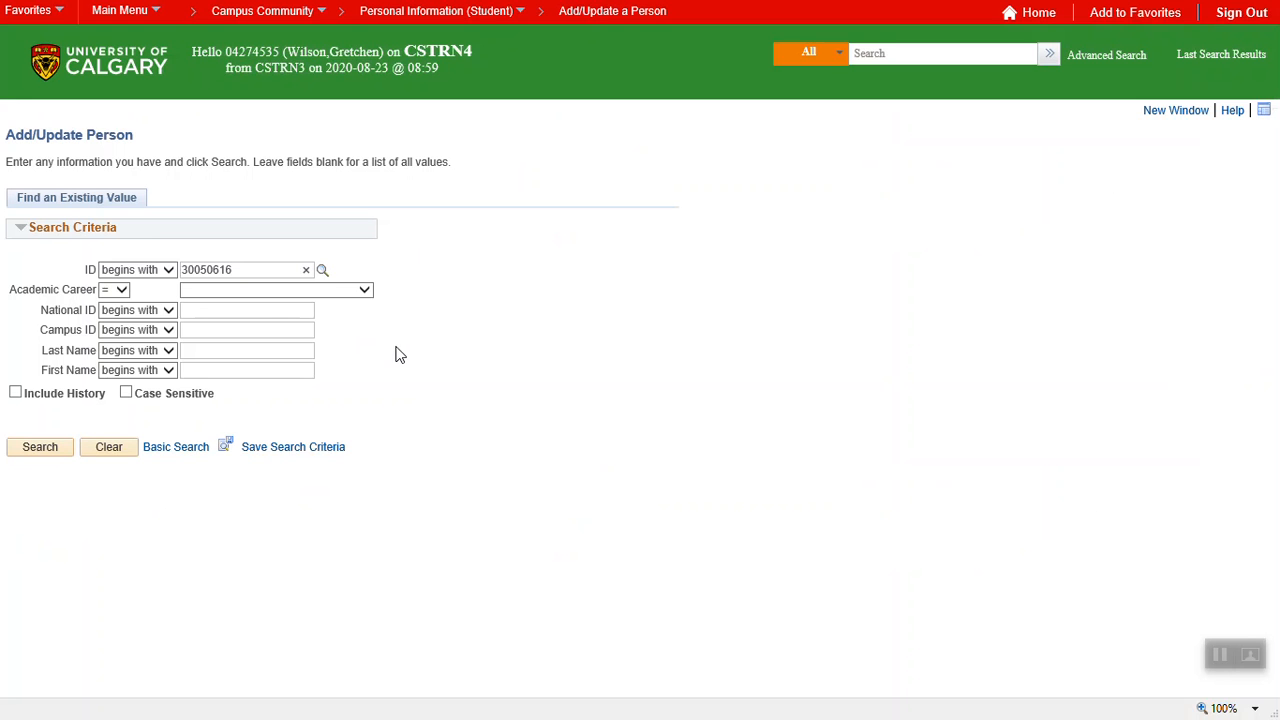
Search by the student's ID to bring up their Add/Update a Person biographical record.
{"action": "left_click", "coordinate": [32, 452]}
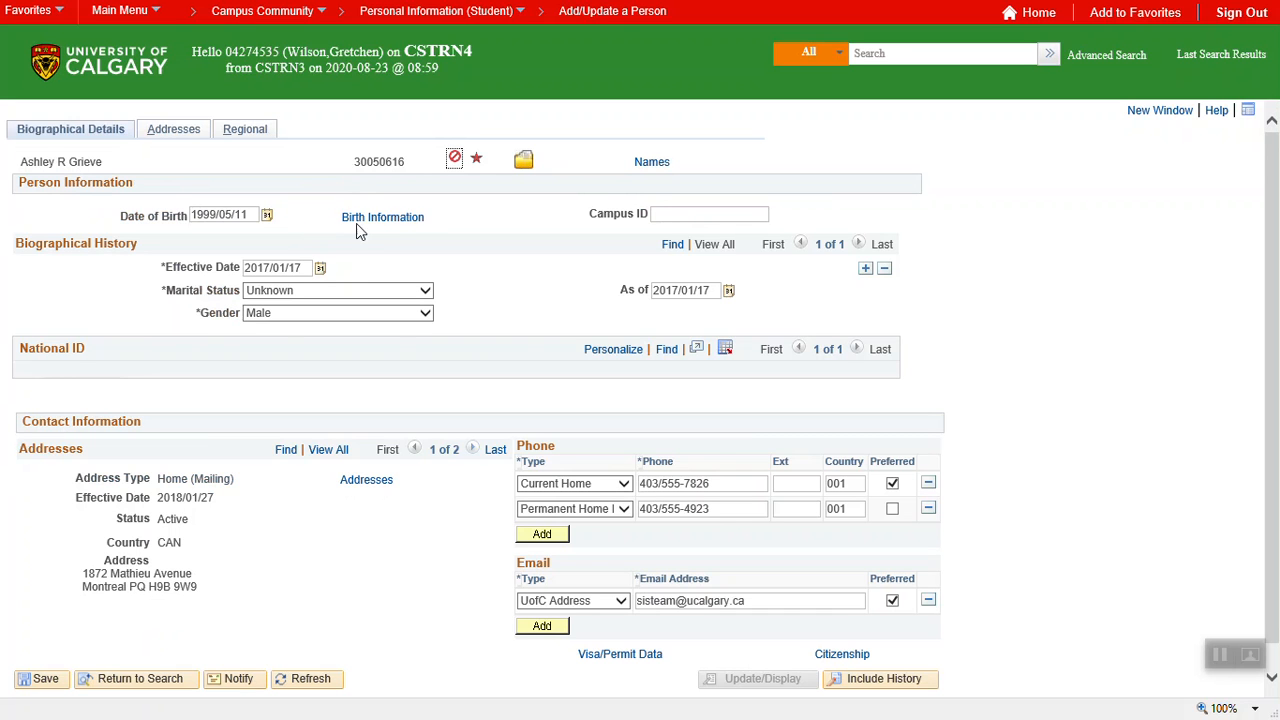
{"action": "left_click", "coordinate": [381, 220]}
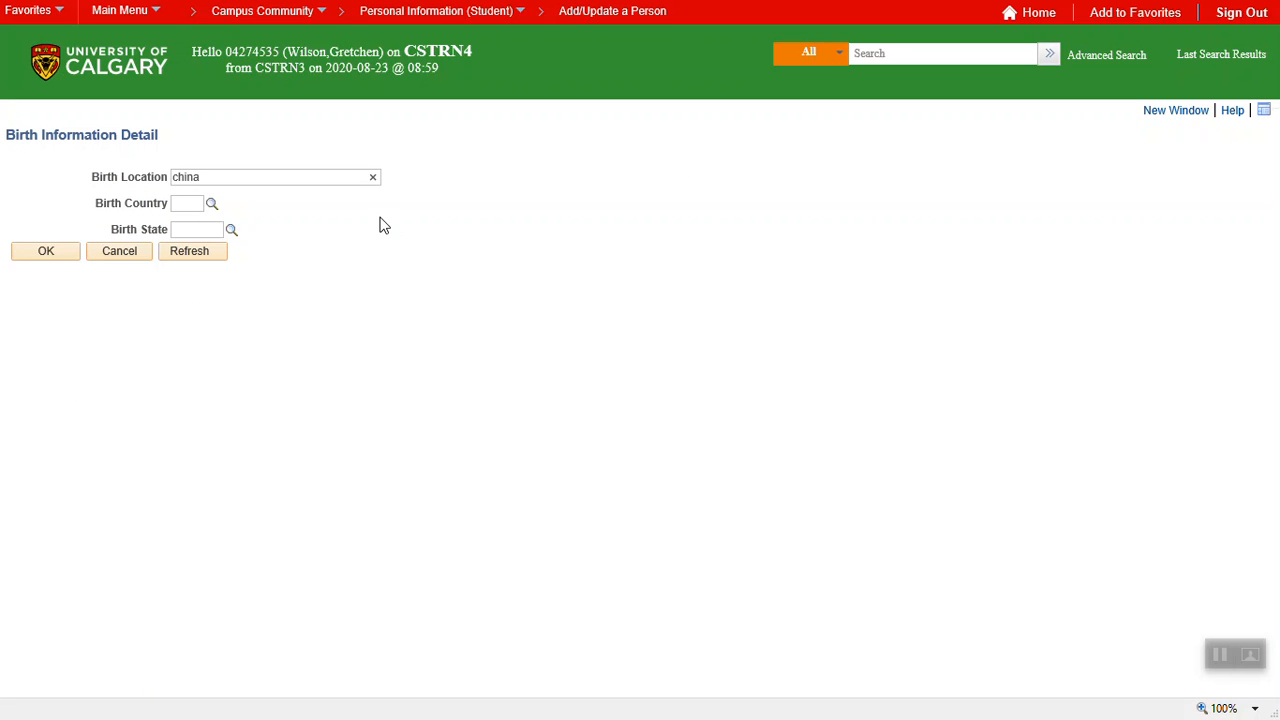
{"action": "left_click", "coordinate": [129, 257]}
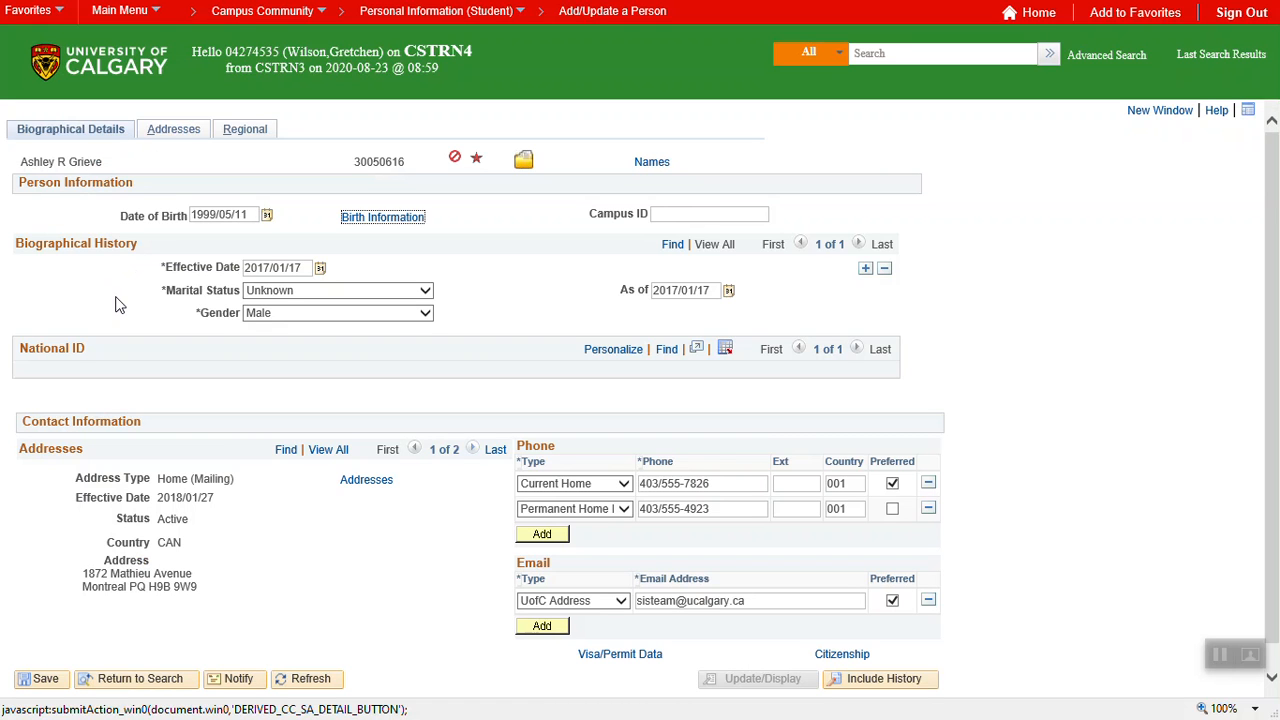
Keep gender as Male and view all addresses: Home (Mailing) and Permanent Home.
{"action": "left_click", "coordinate": [429, 314]}
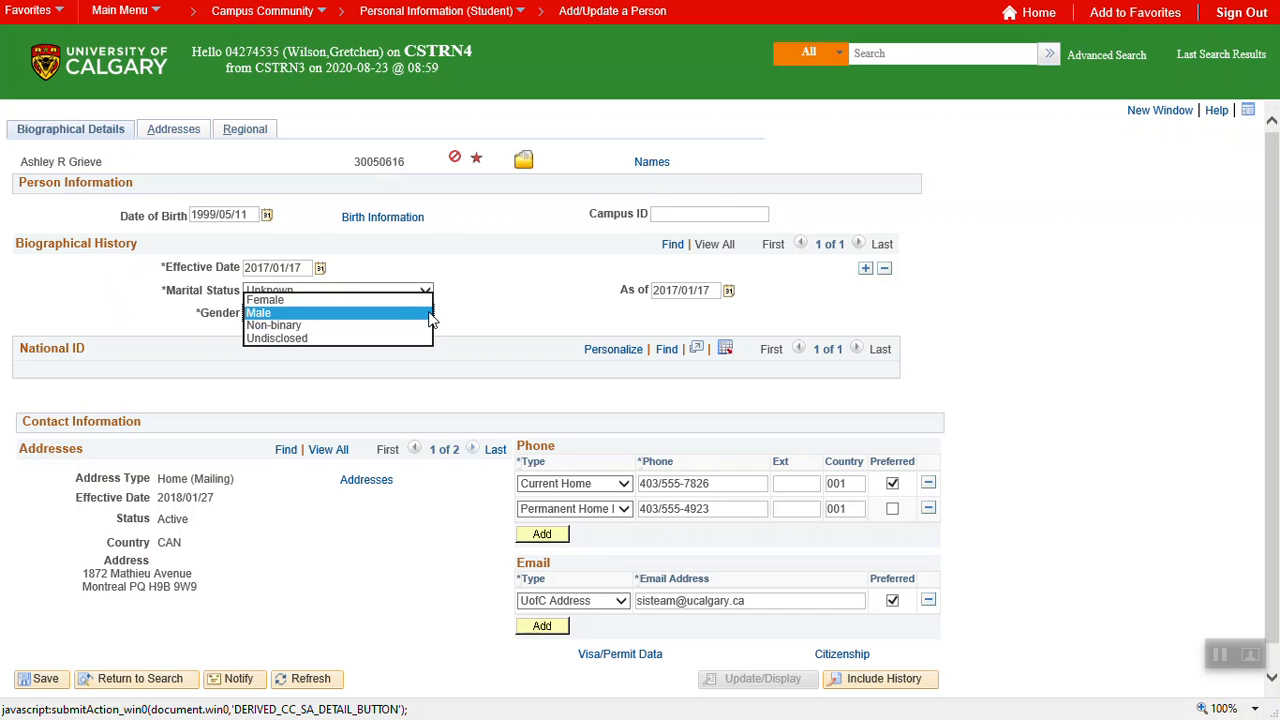
{"action": "left_click", "coordinate": [430, 316]}
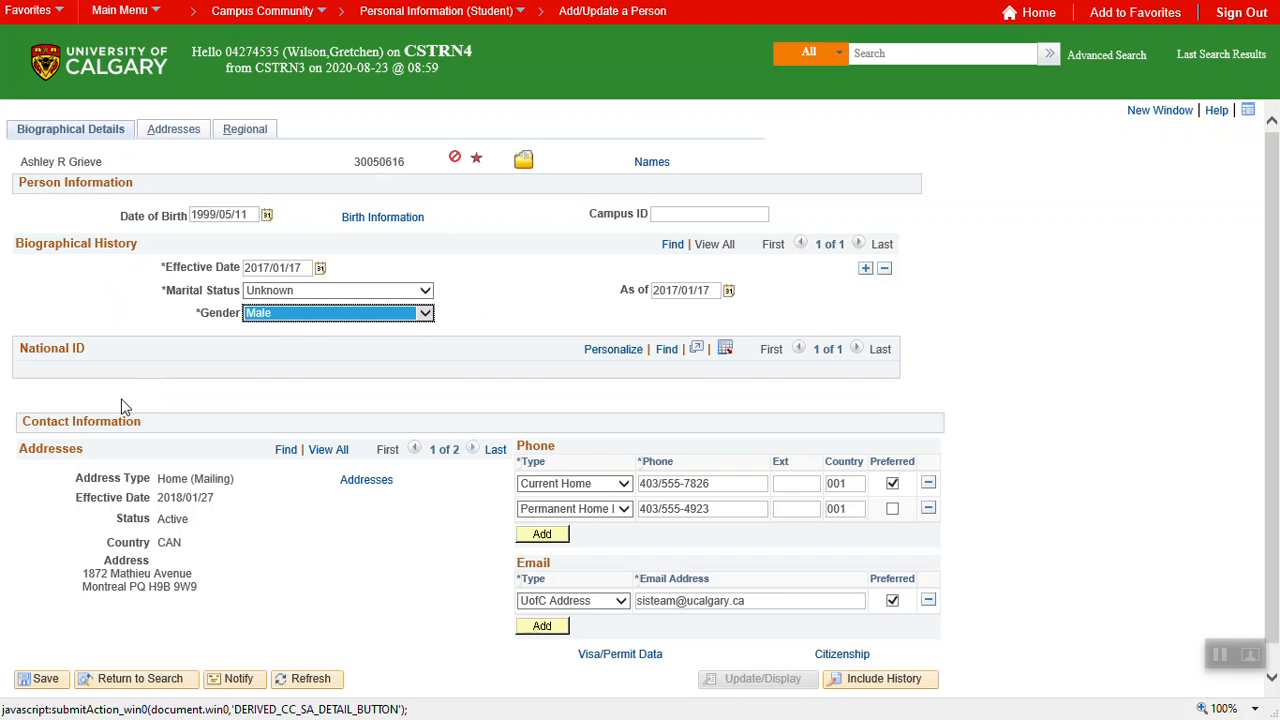
{"action": "scroll", "coordinate": [184, 391], "scroll_direction": "down", "scroll_amount": 1}
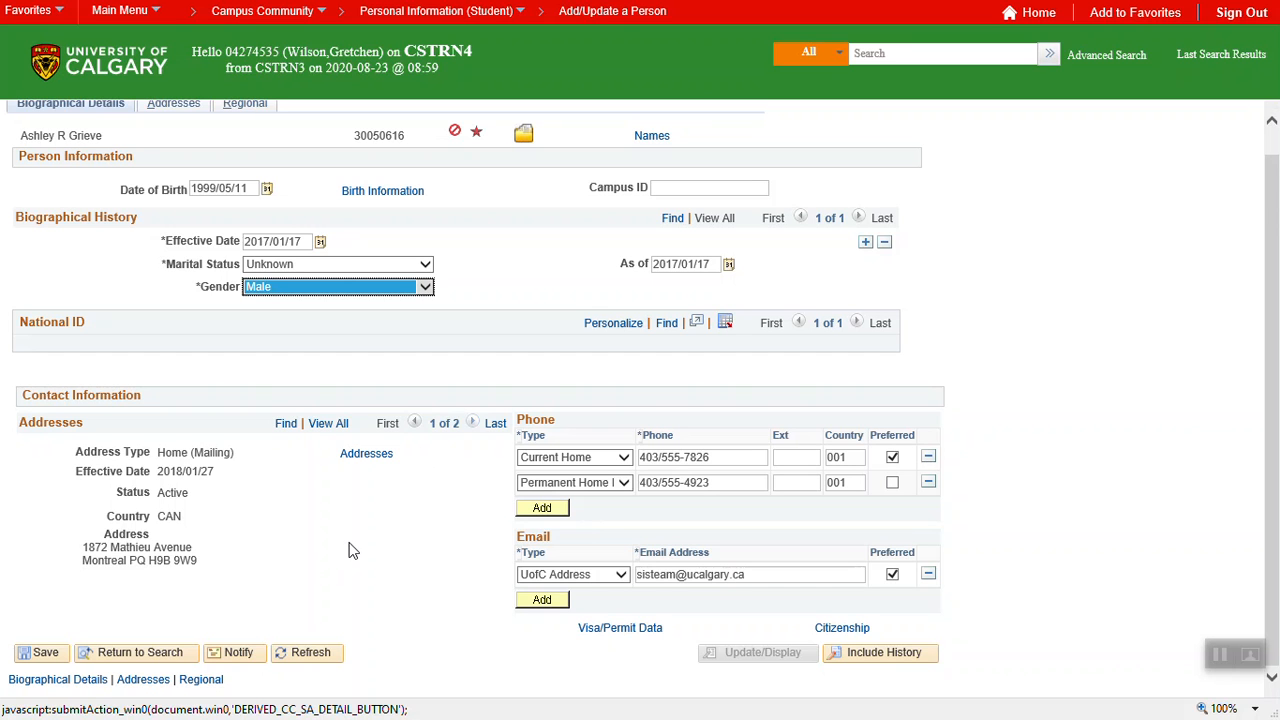
{"action": "left_click", "coordinate": [325, 425]}
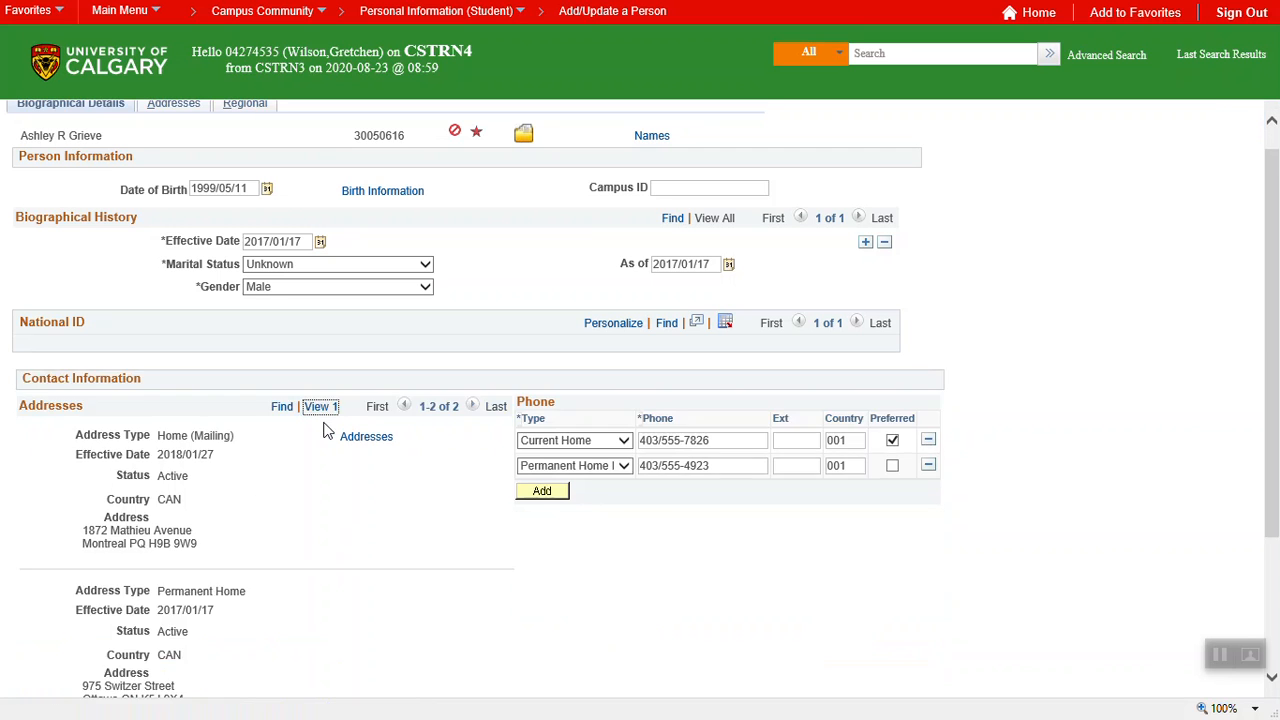
{"action": "scroll", "coordinate": [398, 519], "scroll_direction": "down", "scroll_amount": 3}
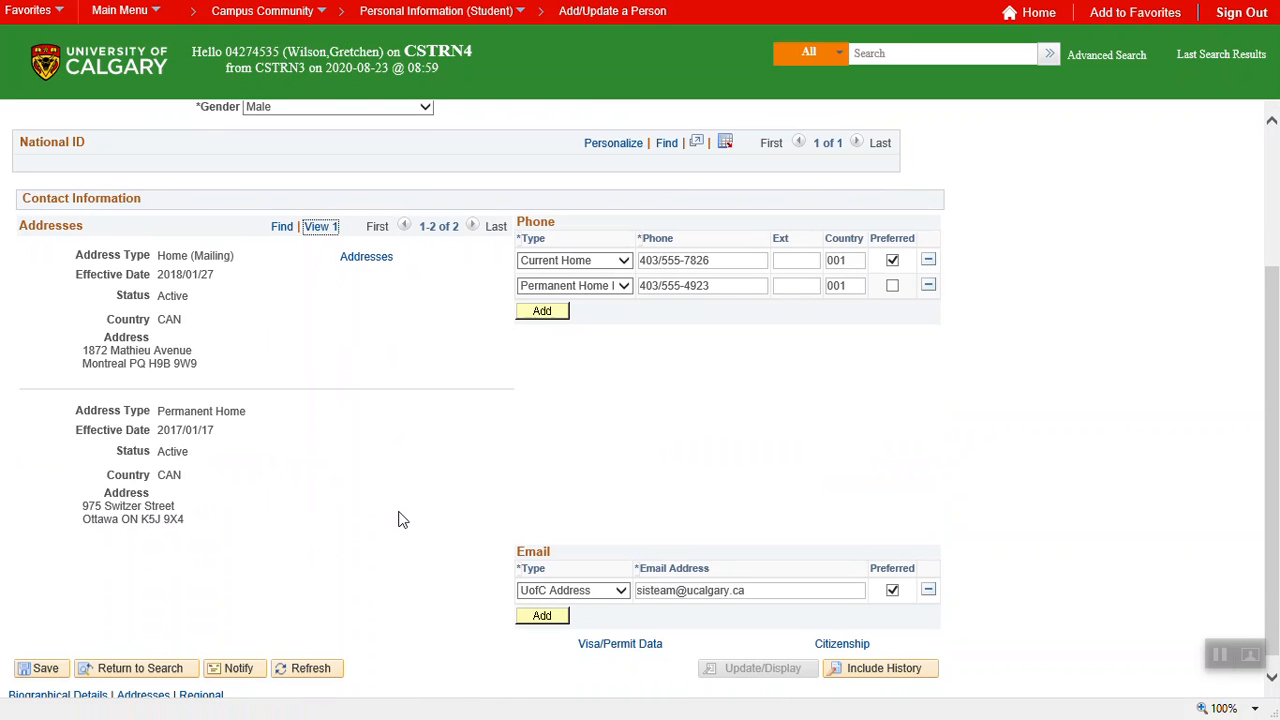
Enter a new Canadian address with Address 1 'Tim Hortons', city Calgary, province AB.
{"action": "left_click", "coordinate": [377, 261]}
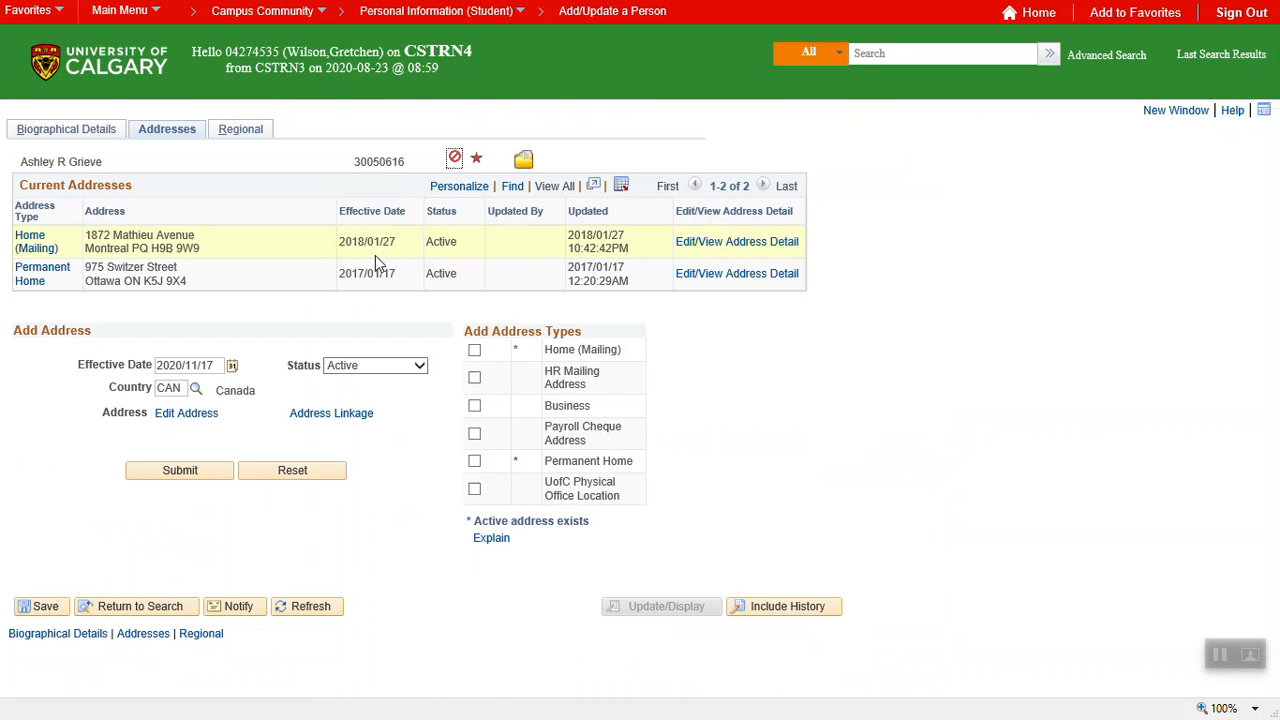
{"action": "left_click", "coordinate": [188, 416]}
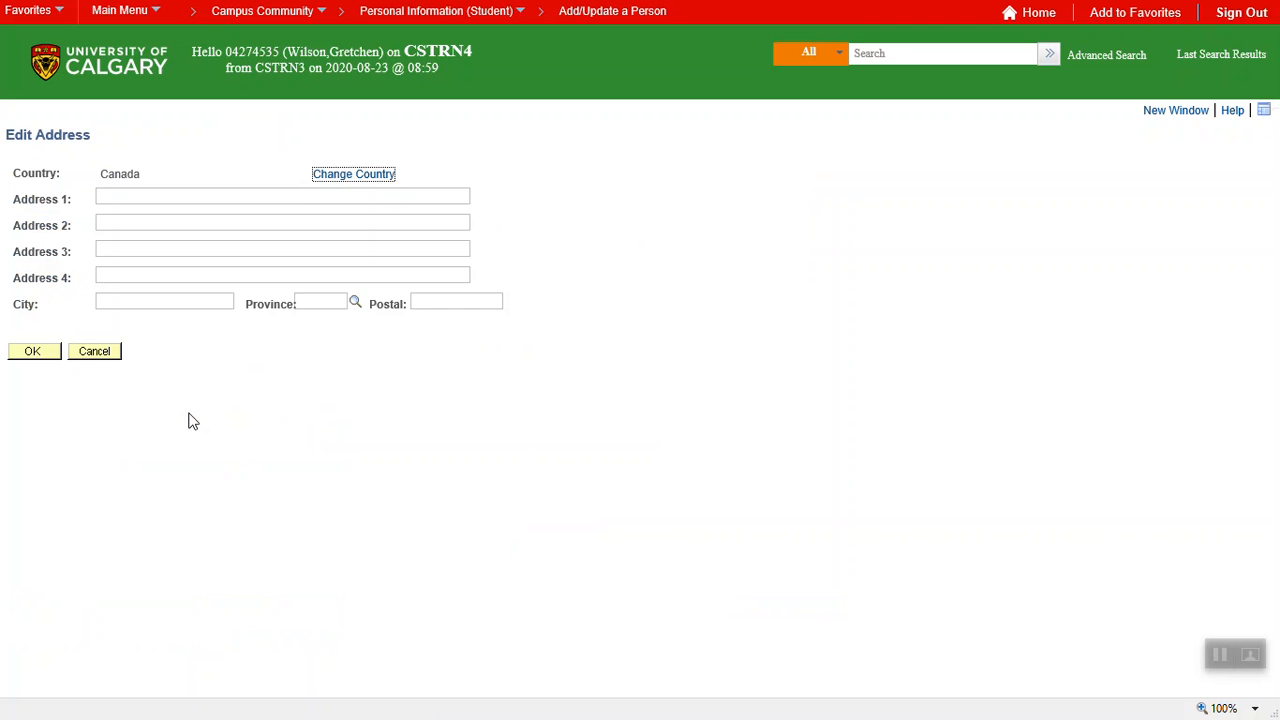
{"action": "left_click", "coordinate": [213, 197]}
{"action": "type", "text": "Tim Hortons"}
{"action": "left_click", "coordinate": [145, 299]}
{"action": "type", "text": "Calgary"}
{"action": "key", "text": "Tab"}
{"action": "type", "text": "AB"}
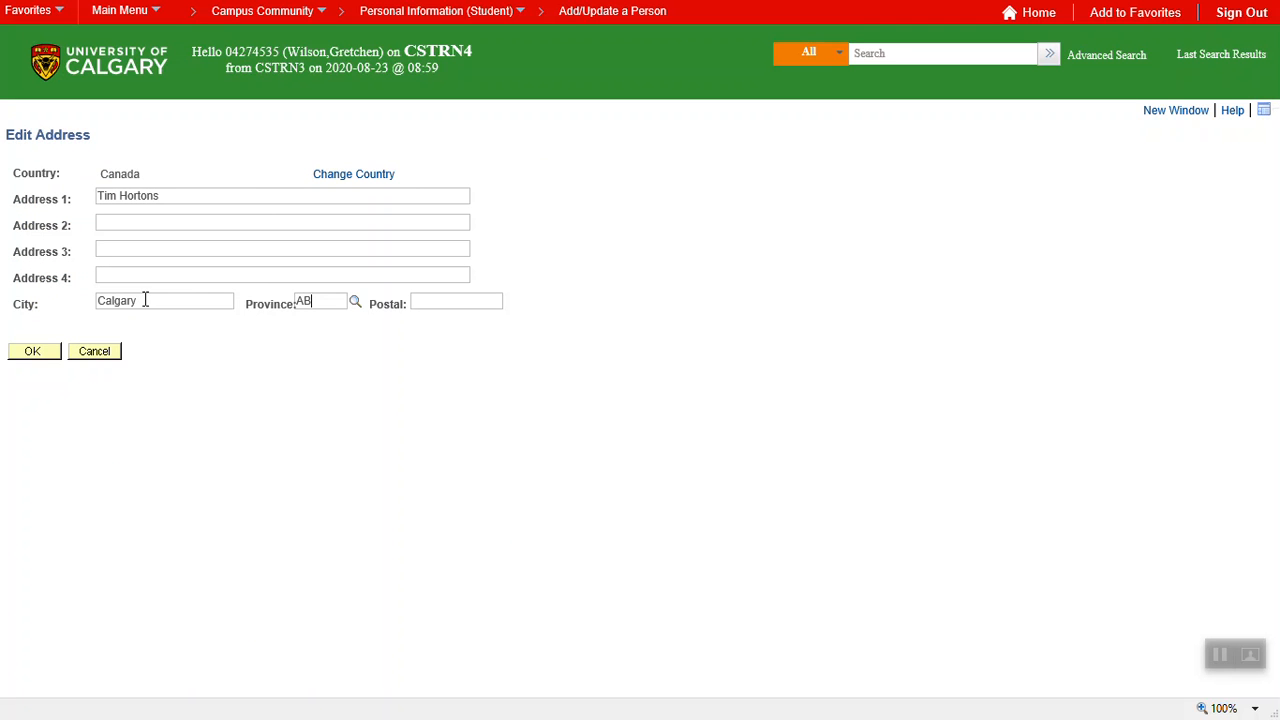
{"action": "left_click", "coordinate": [37, 358]}
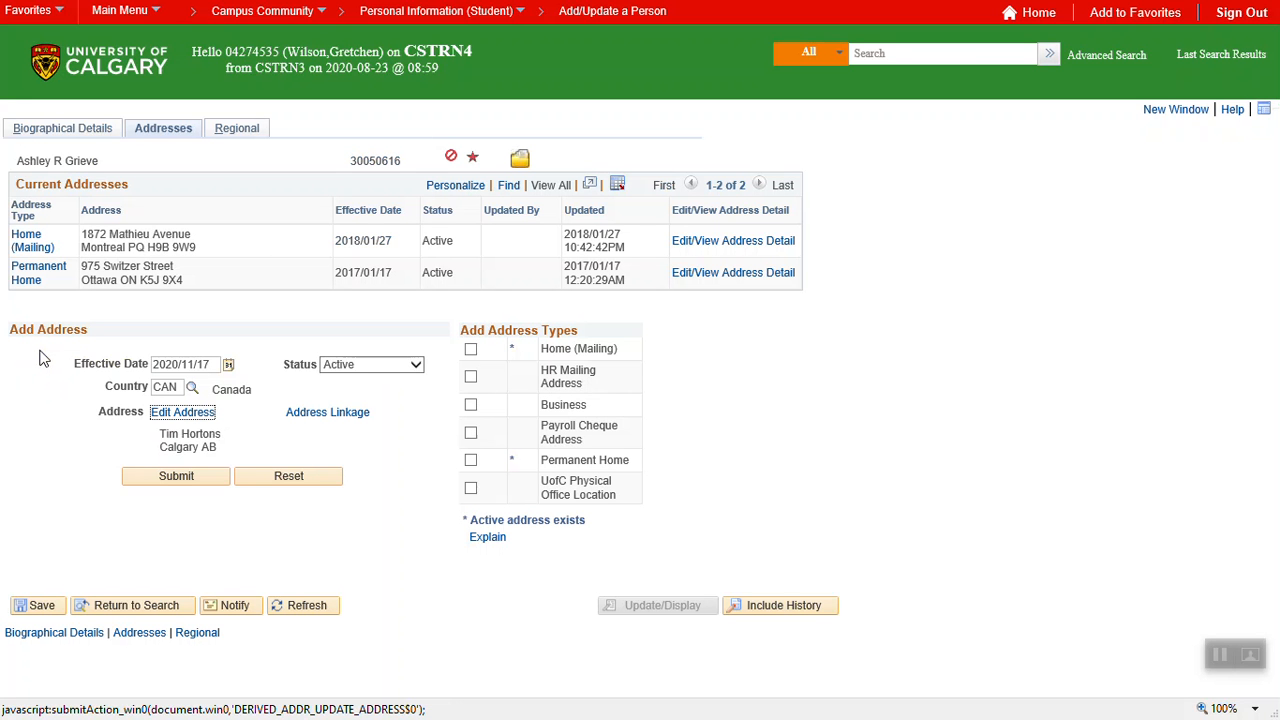
Mark the new address as Business, submit and save it, then list all three addresses.
{"action": "left_click", "coordinate": [471, 406]}
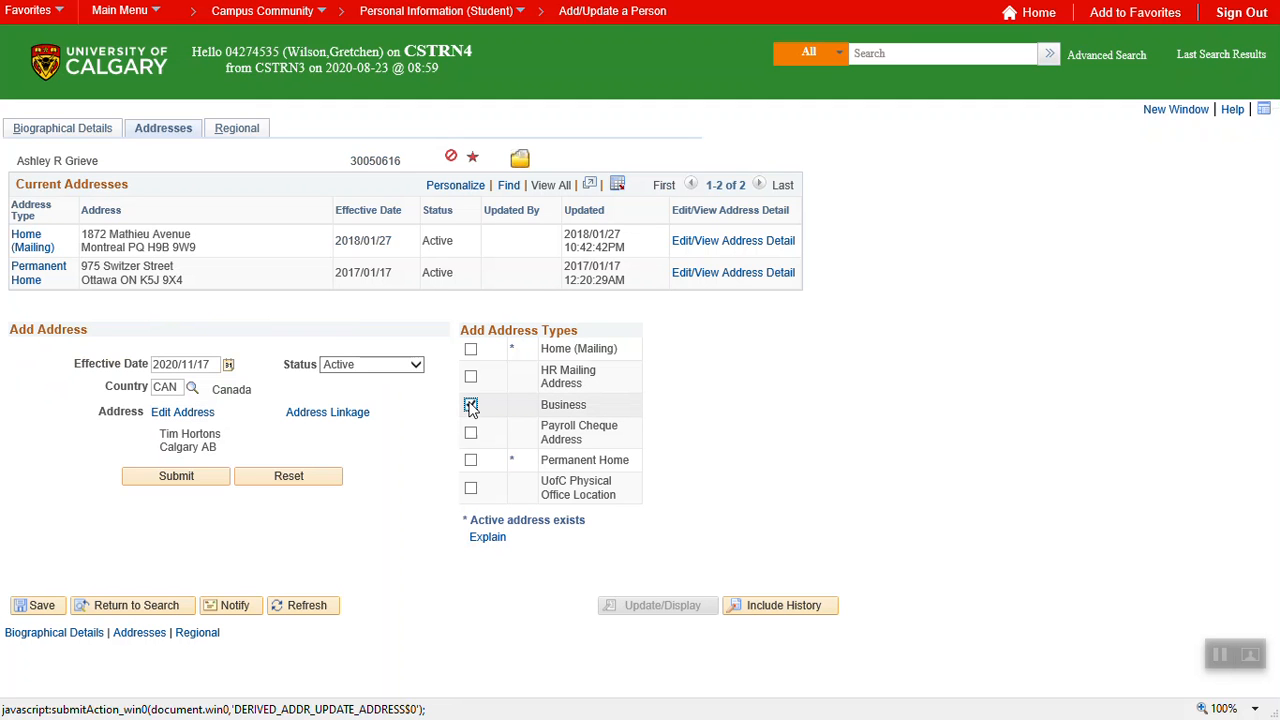
{"action": "left_click", "coordinate": [178, 477]}
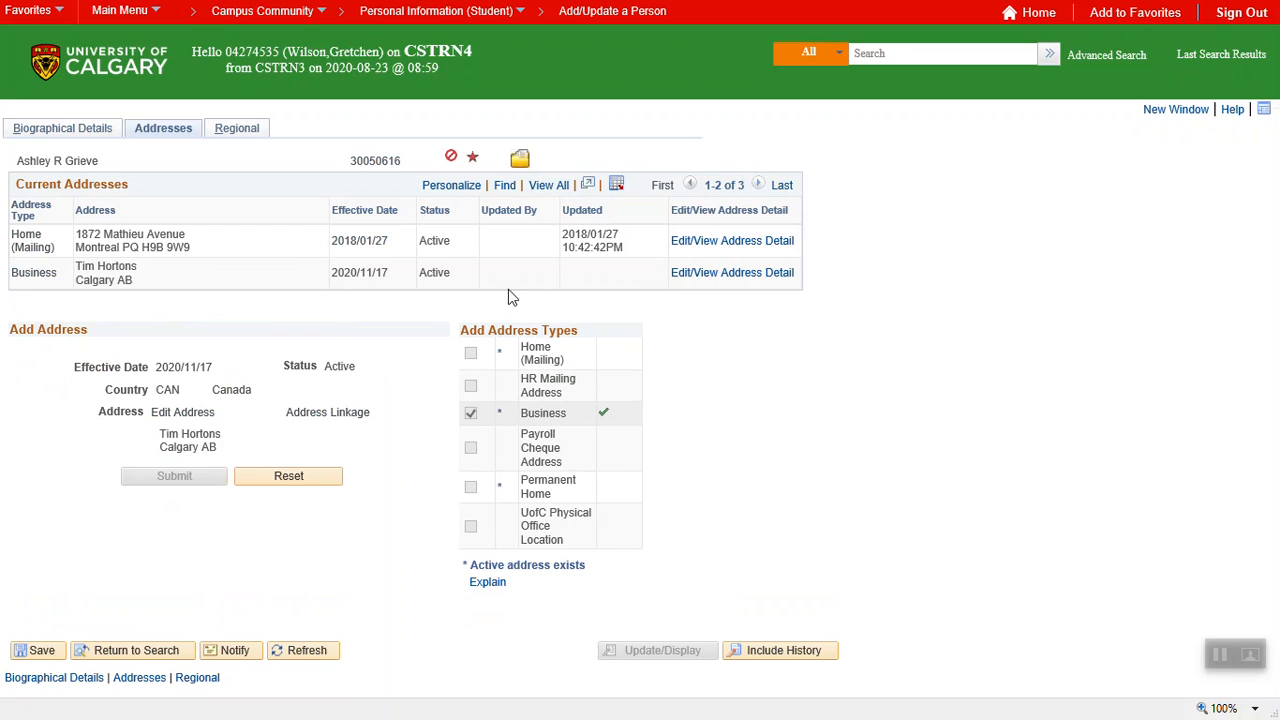
{"action": "left_click", "coordinate": [47, 650]}
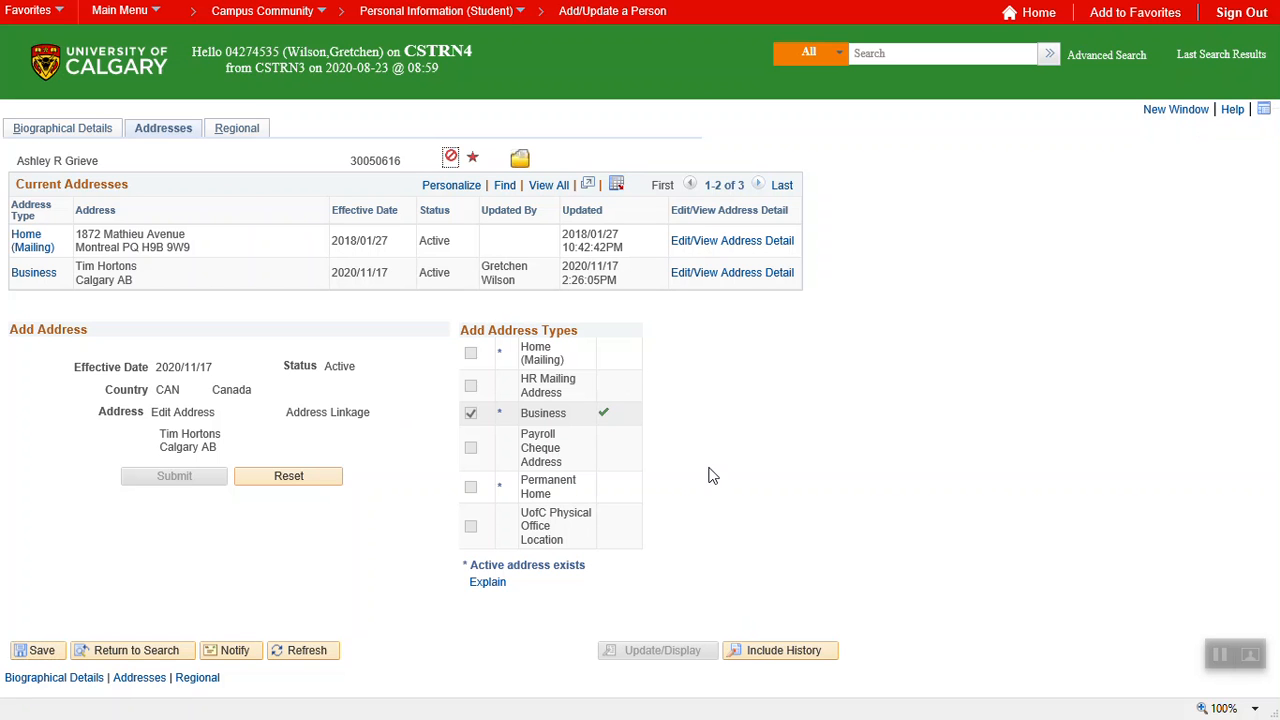
{"action": "left_click", "coordinate": [548, 188]}
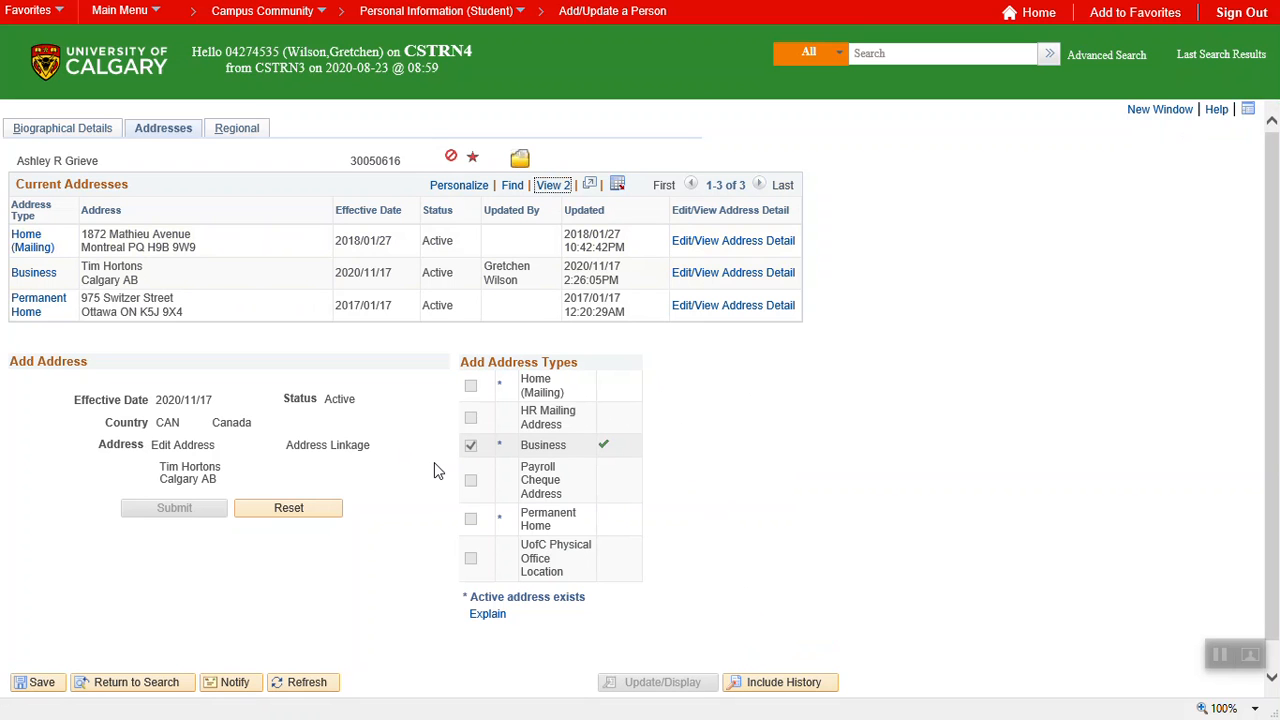
{"action": "left_click", "coordinate": [82, 133]}
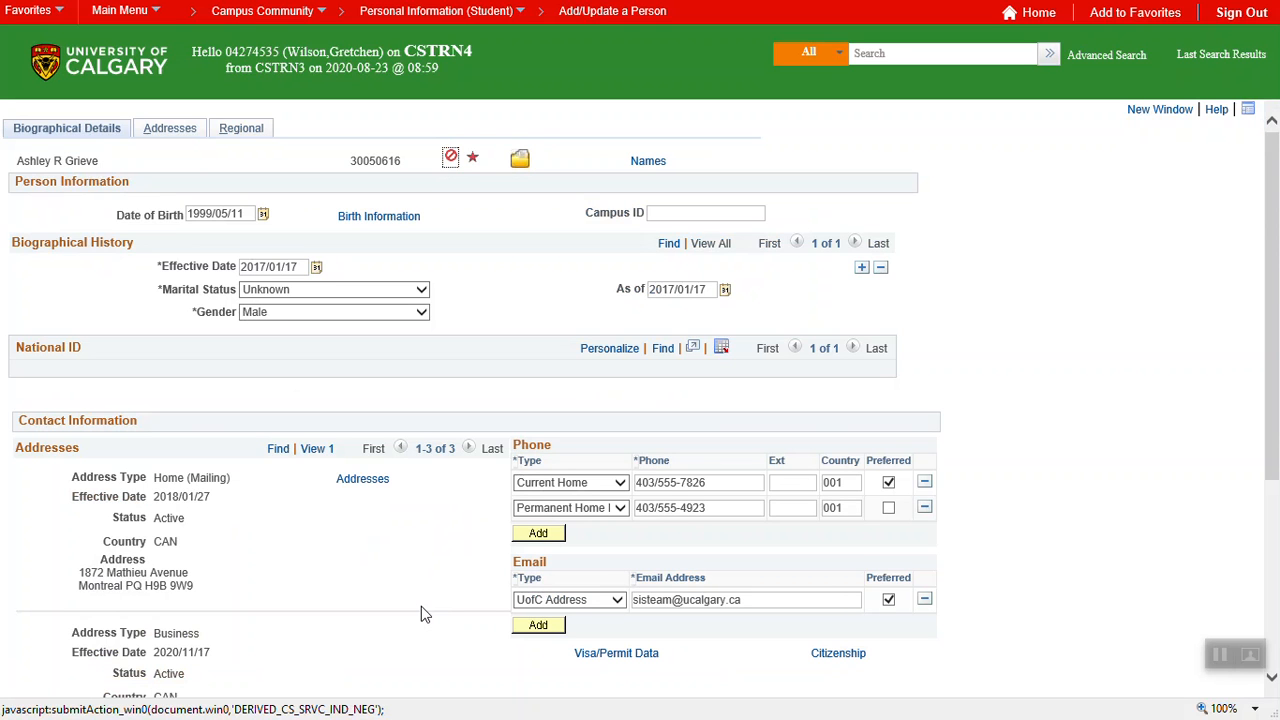
{"action": "left_click", "coordinate": [838, 654]}
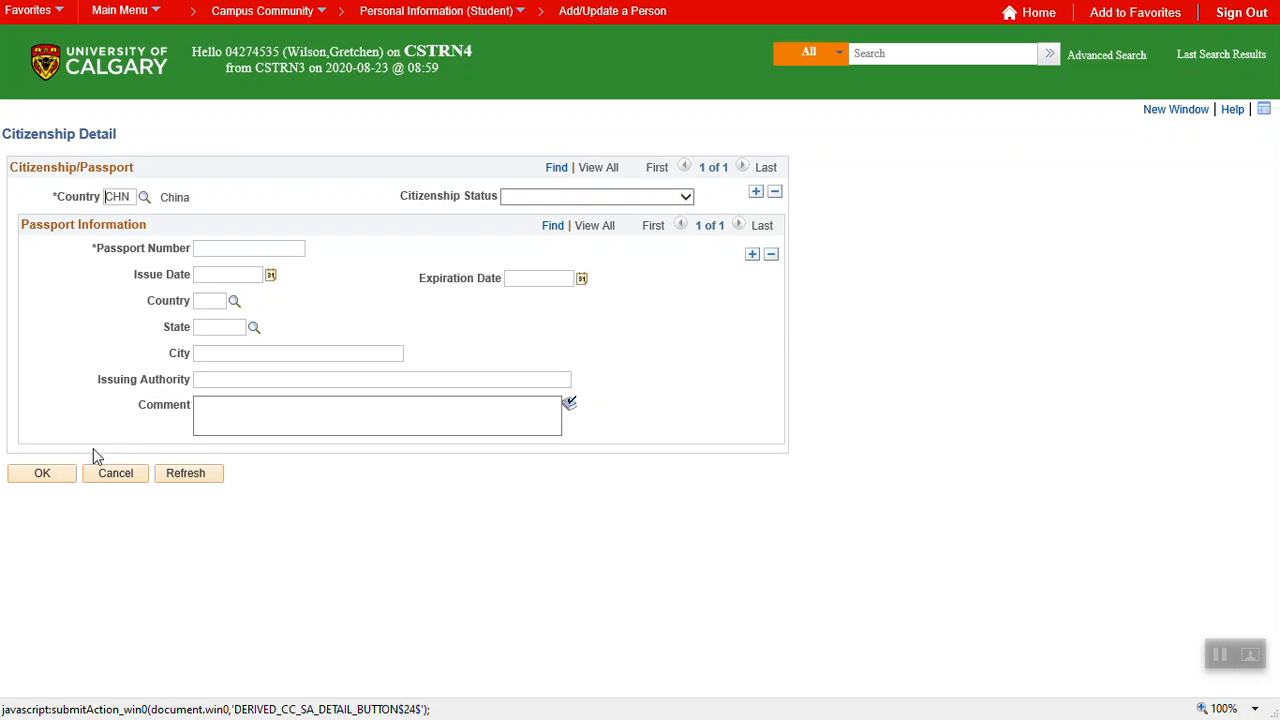
{"action": "left_click", "coordinate": [116, 478]}
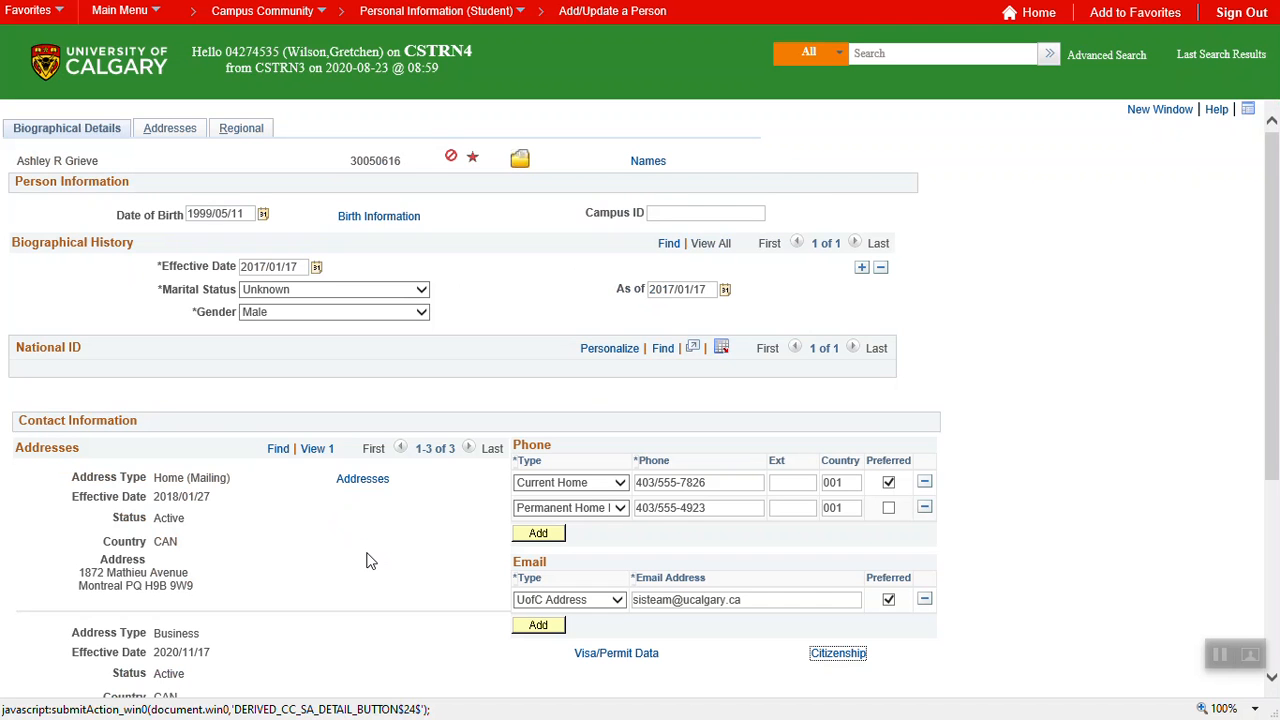
Open Visa/Permit Data showing the Canada student visa SV1 with status Applied.
{"action": "left_click", "coordinate": [628, 658]}
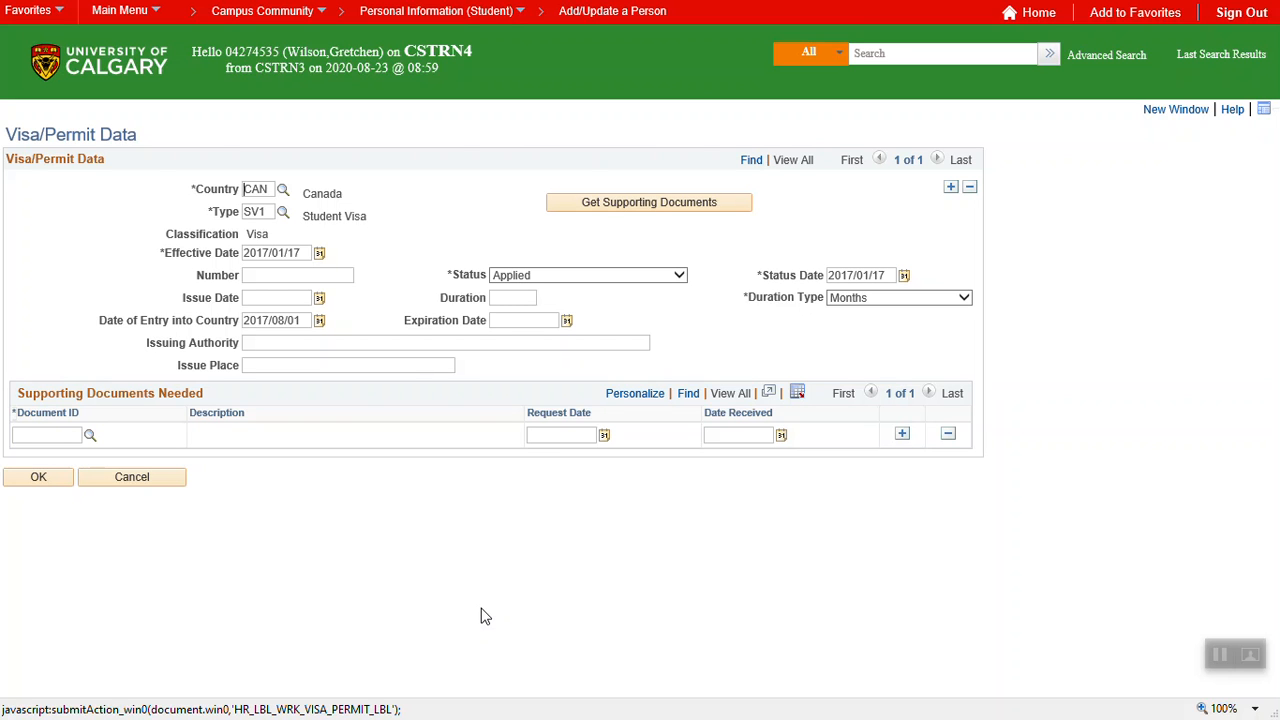
Cancel out of the visa record and leave Visible Minority set to Métis.
{"action": "left_click", "coordinate": [132, 477]}
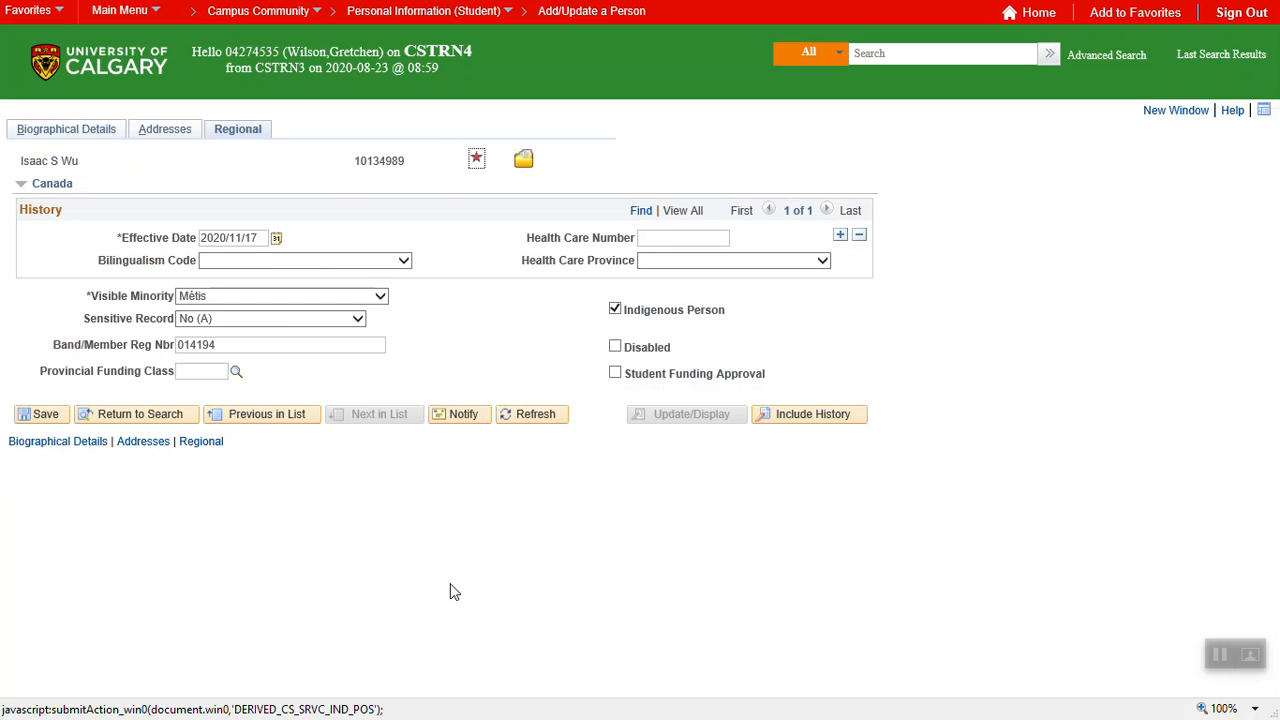
{"action": "left_click", "coordinate": [381, 297]}
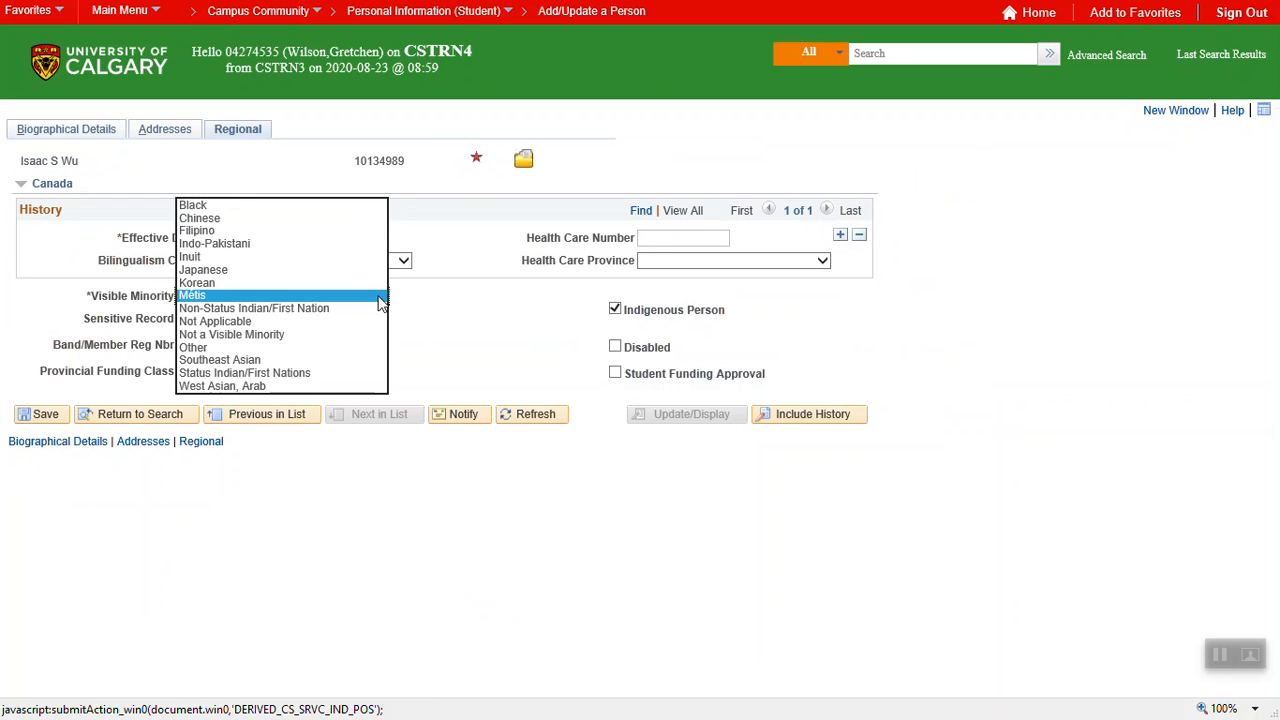
{"action": "left_click", "coordinate": [380, 297]}
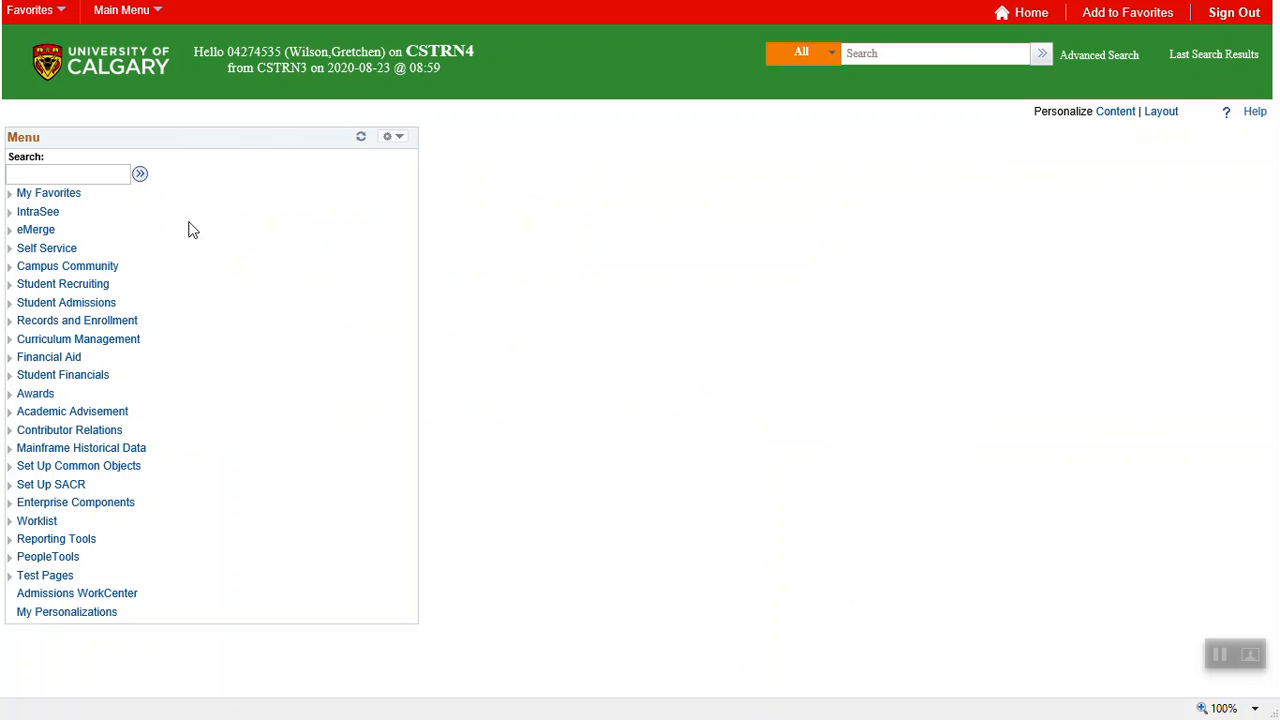
Go to Campus Community > Personal Information (Student) > Biographical (Student) > Names and search the student.
{"action": "left_click", "coordinate": [110, 268]}
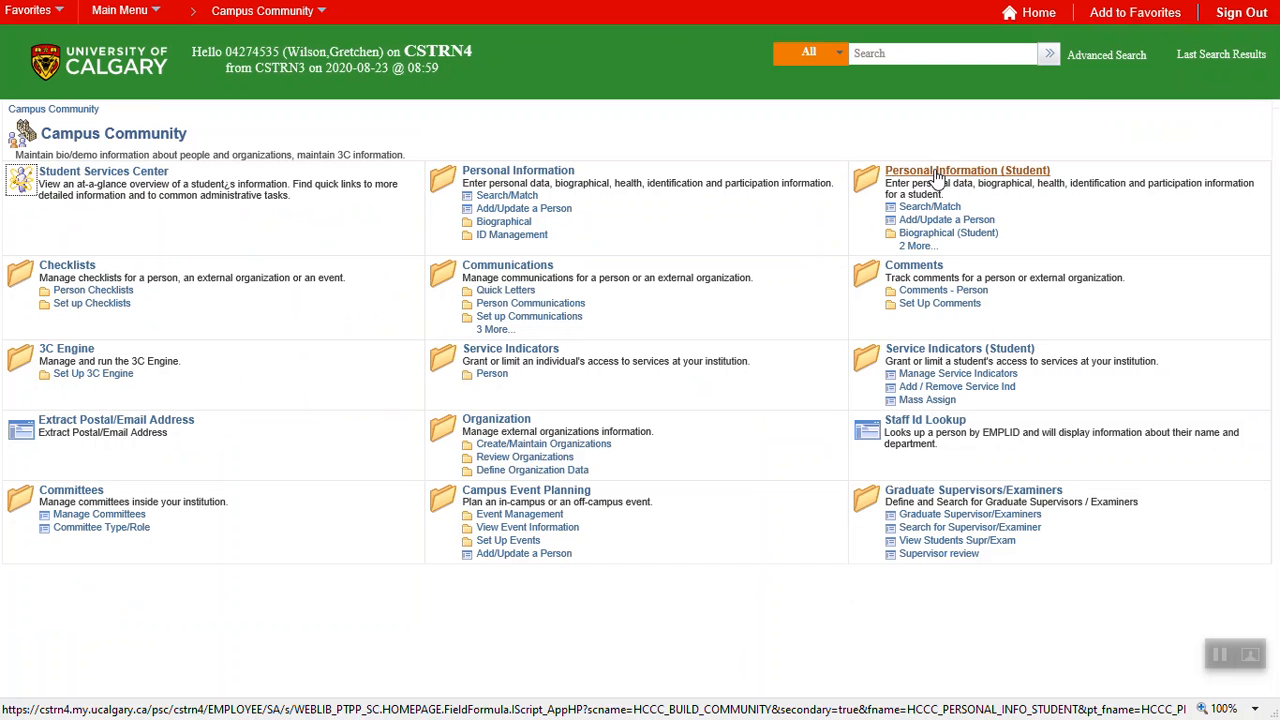
{"action": "left_click", "coordinate": [937, 177]}
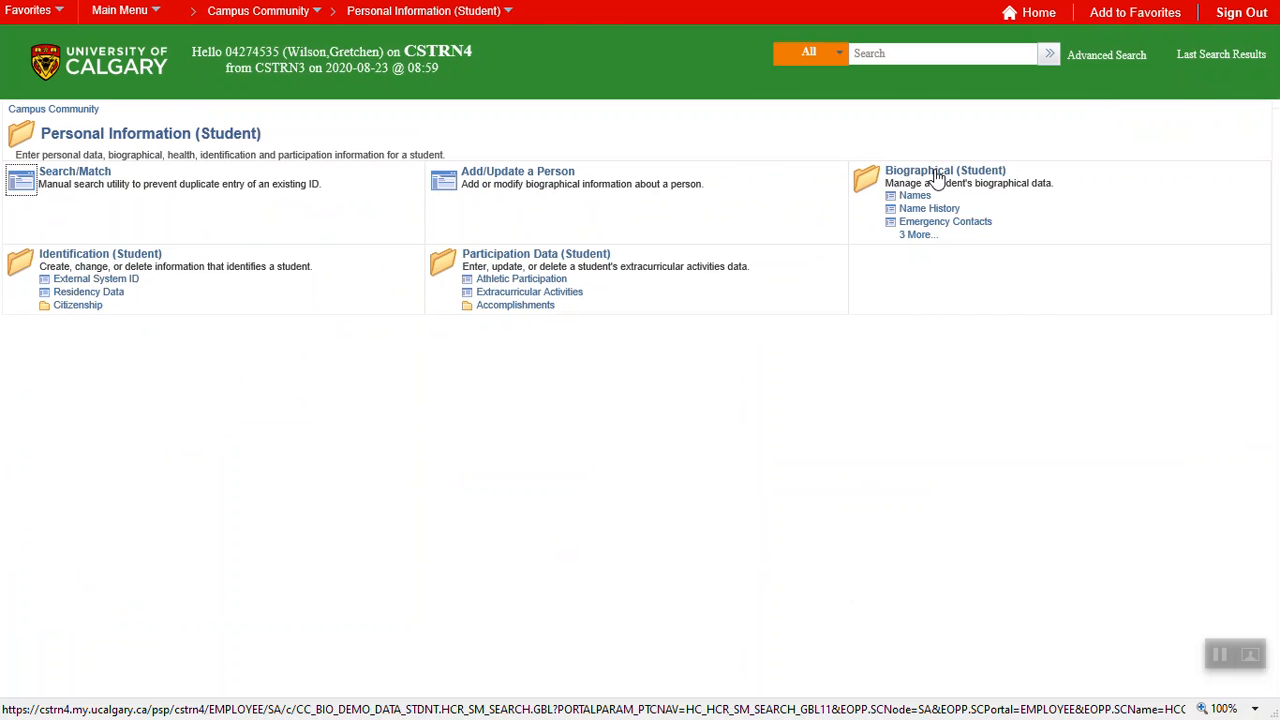
{"action": "left_click", "coordinate": [937, 177]}
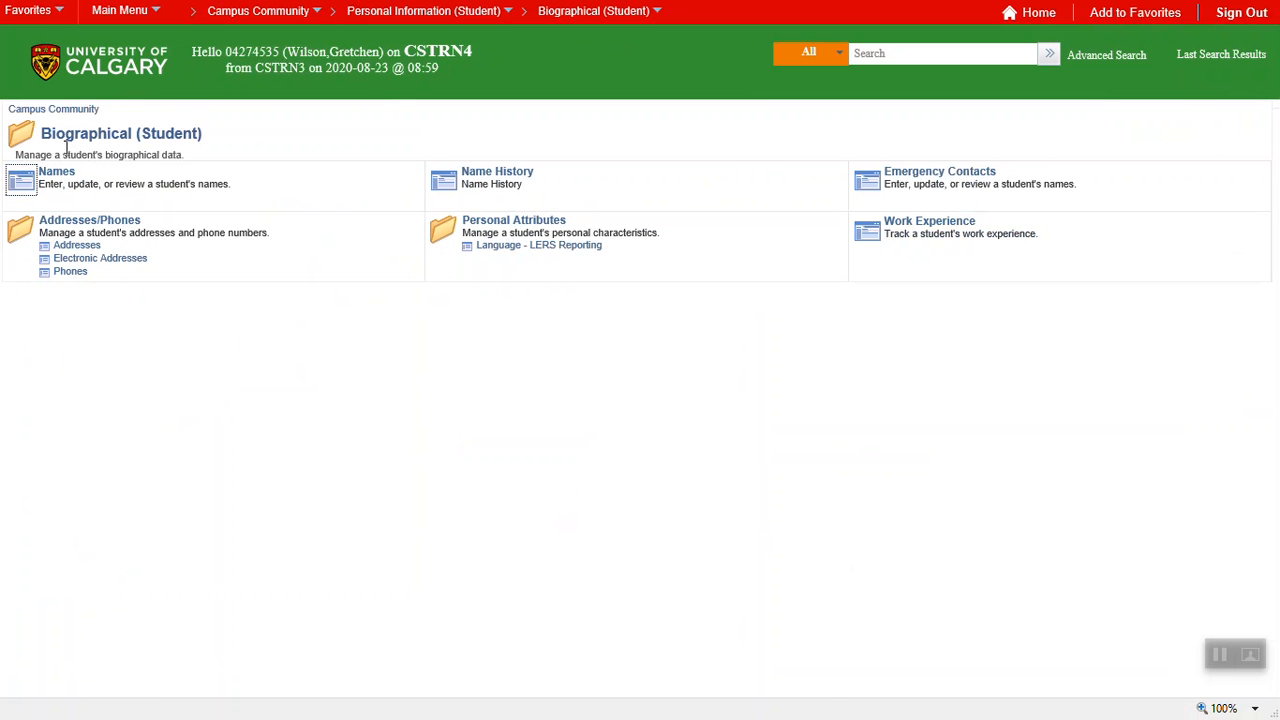
{"action": "left_click", "coordinate": [62, 176]}
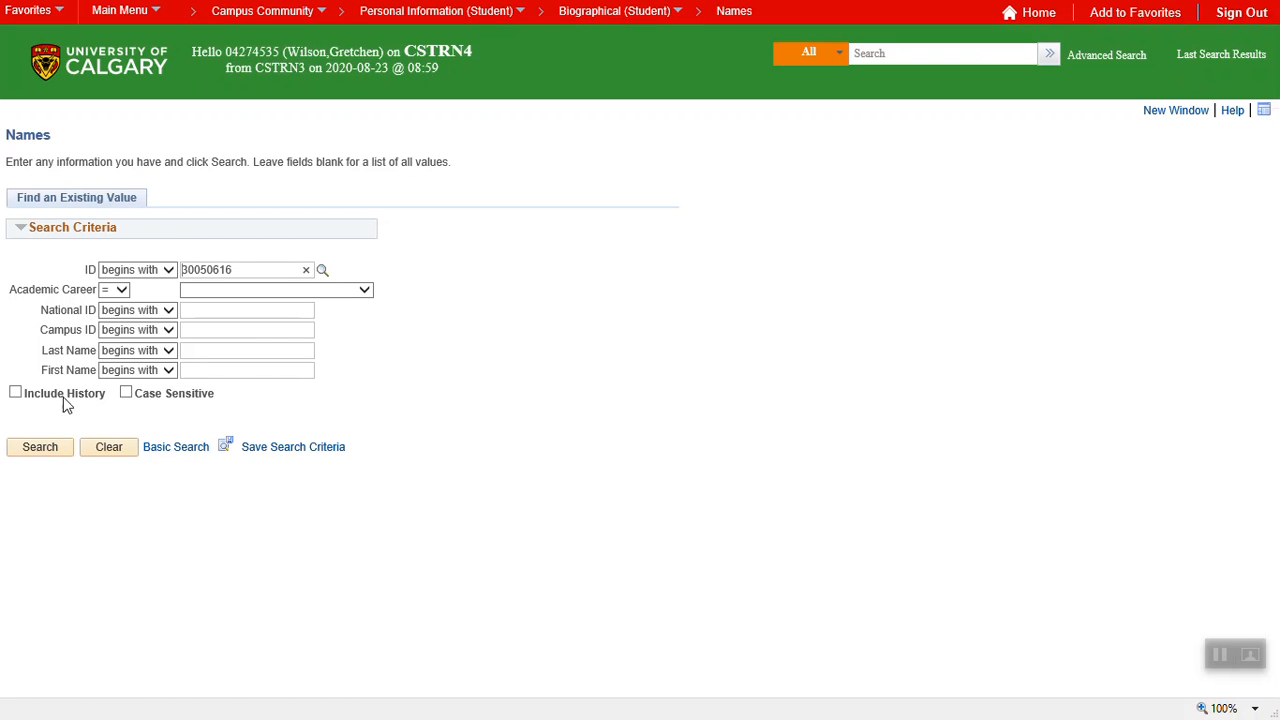
{"action": "left_click", "coordinate": [48, 447]}
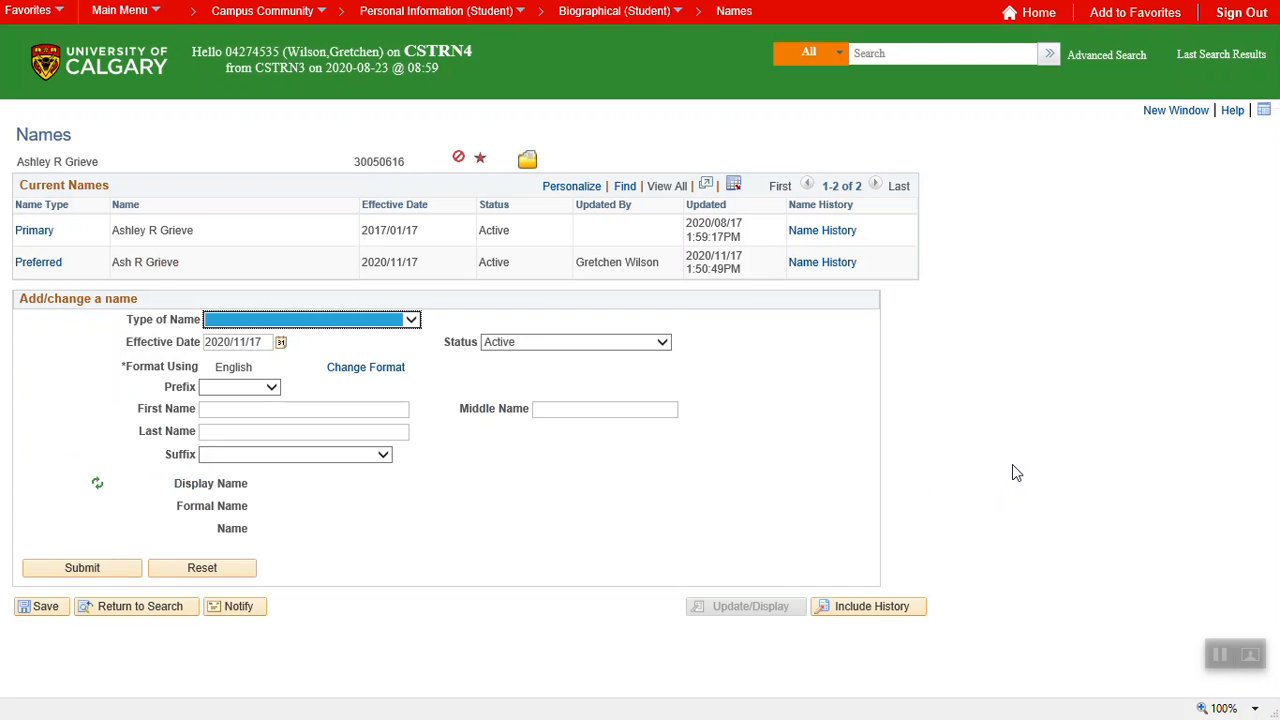
Add a Preferred name history row effective 2020/11/18, appending 'ton' to the first name.
{"action": "left_click", "coordinate": [819, 263]}
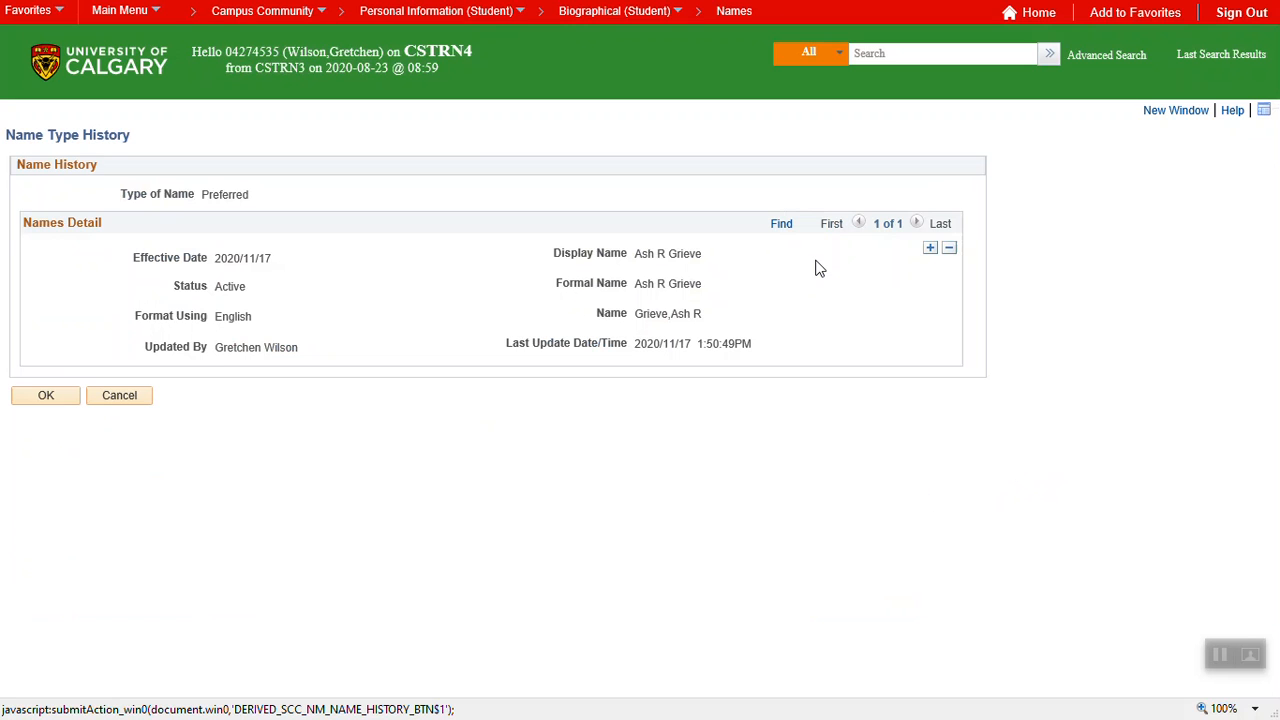
{"action": "left_click", "coordinate": [930, 248]}
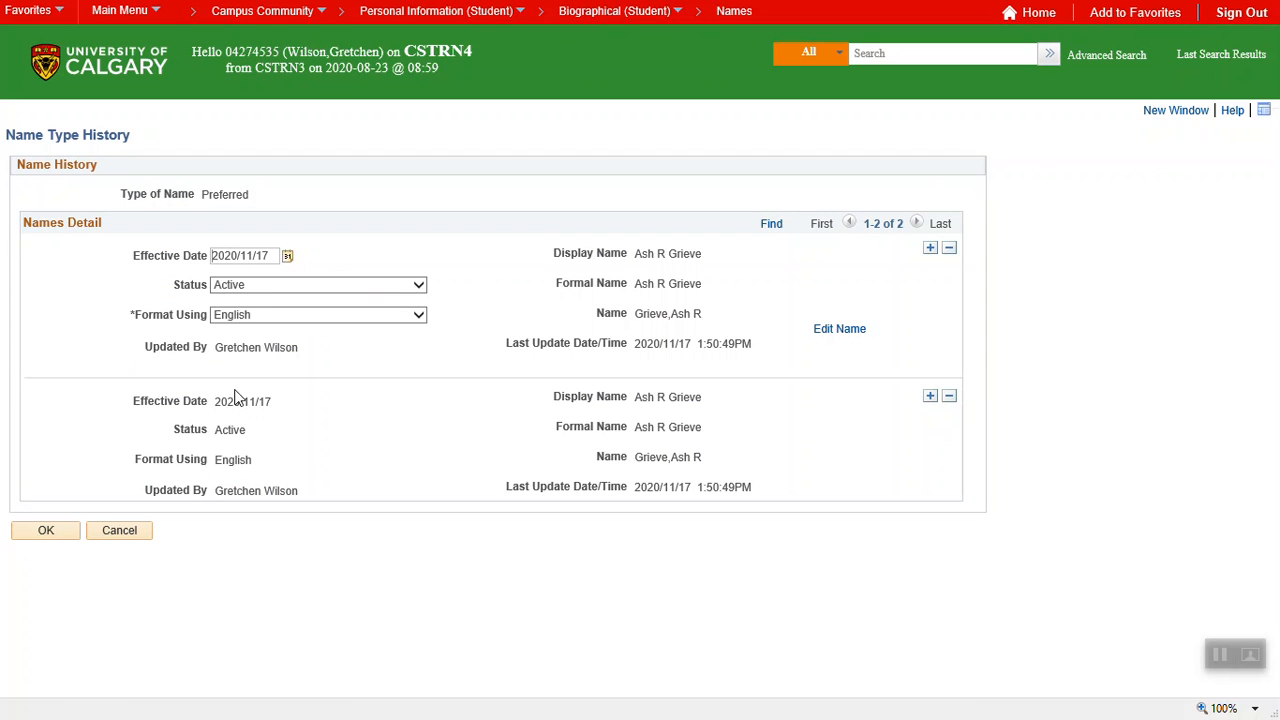
{"action": "left_click", "coordinate": [288, 258]}
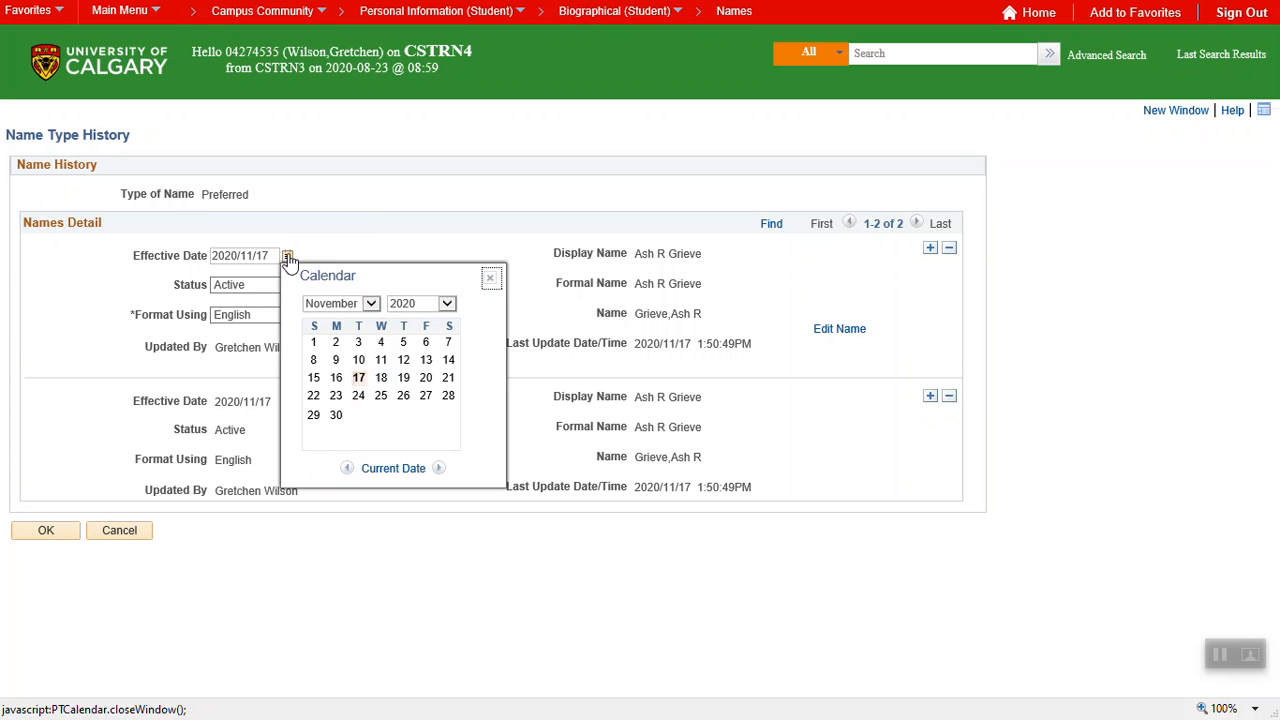
{"action": "left_click", "coordinate": [381, 377]}
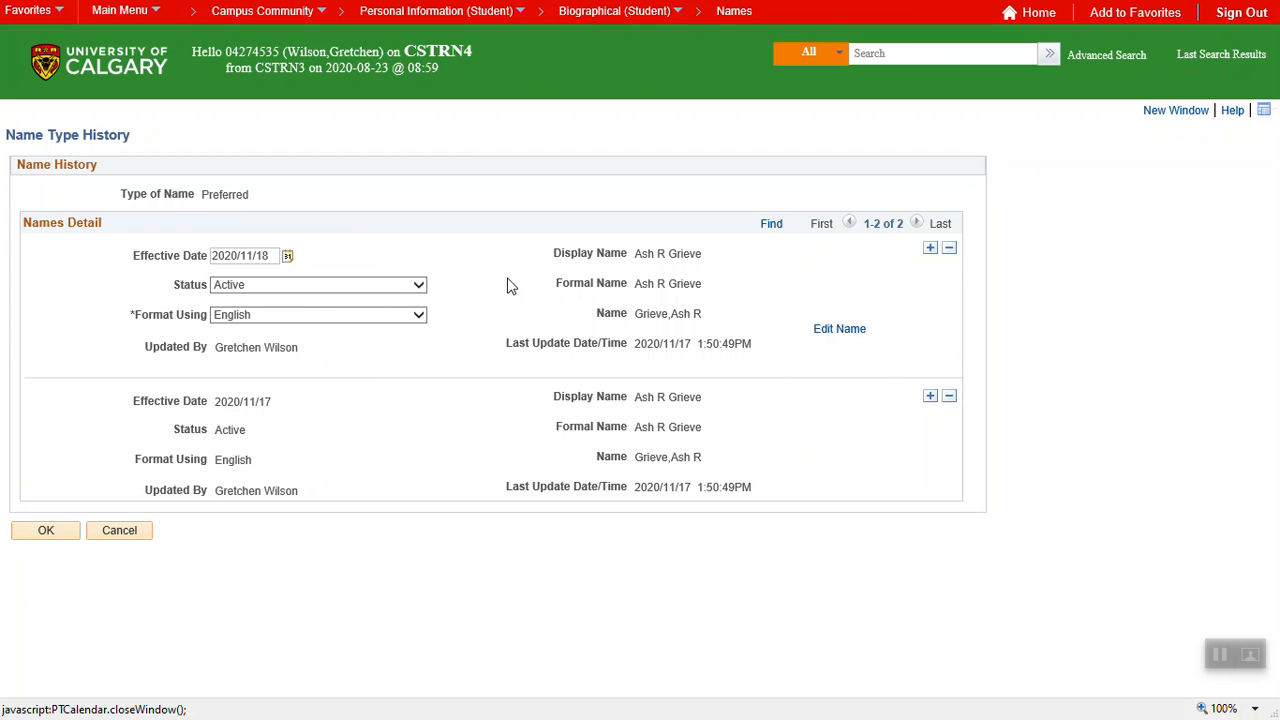
{"action": "left_click", "coordinate": [842, 331]}
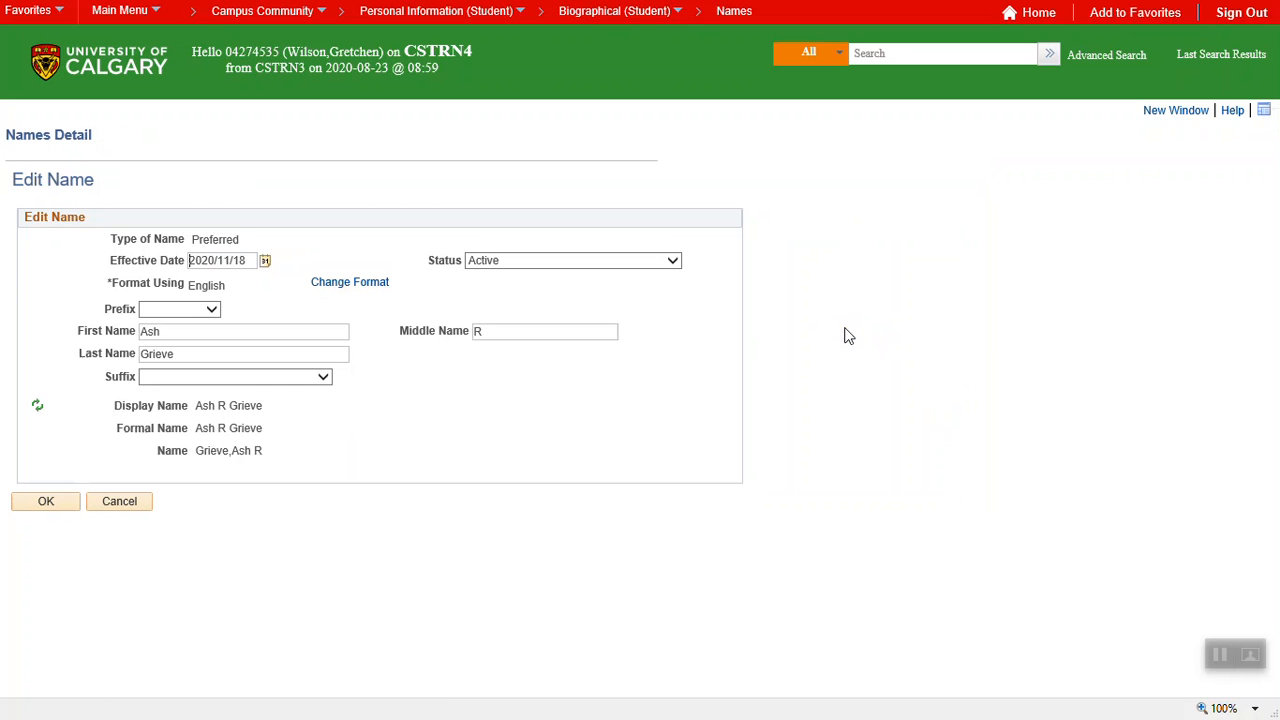
{"action": "left_click", "coordinate": [184, 332]}
{"action": "type", "text": "ton"}
{"action": "left_click", "coordinate": [48, 503]}
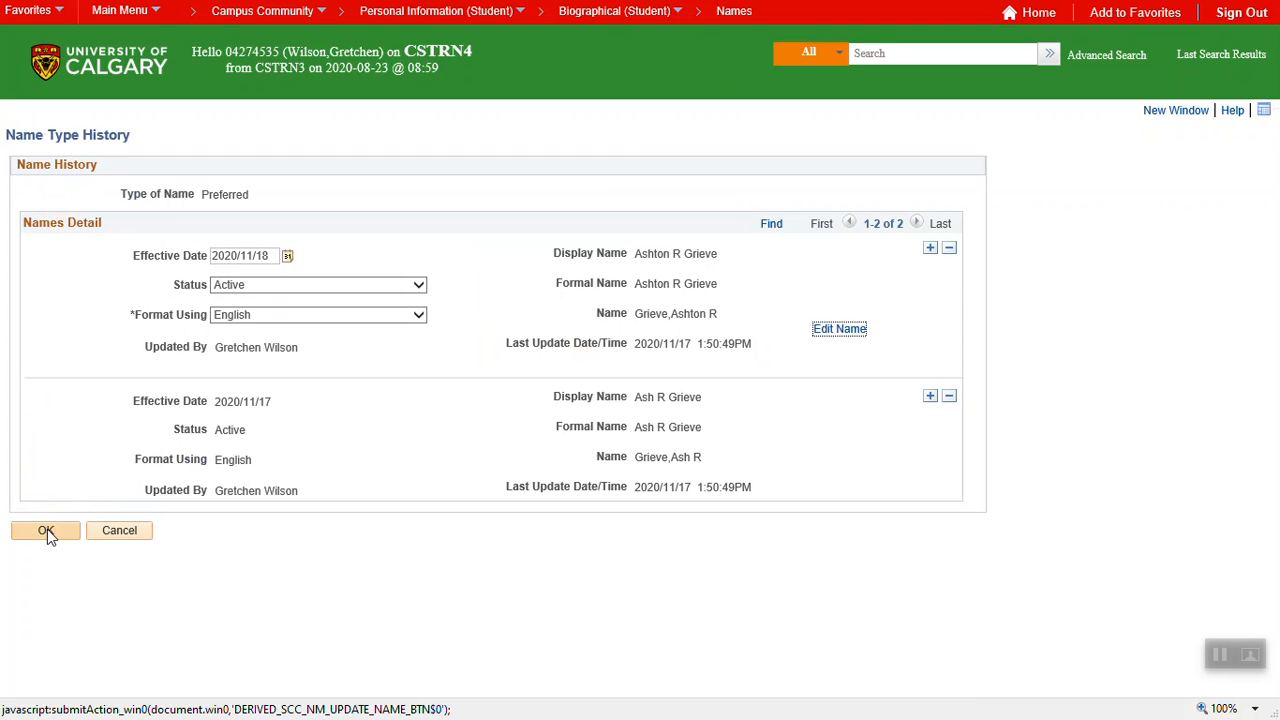
Close the name history, submit, dismiss the 'First Name is required' message, and save the Names page.
{"action": "left_click", "coordinate": [47, 529]}
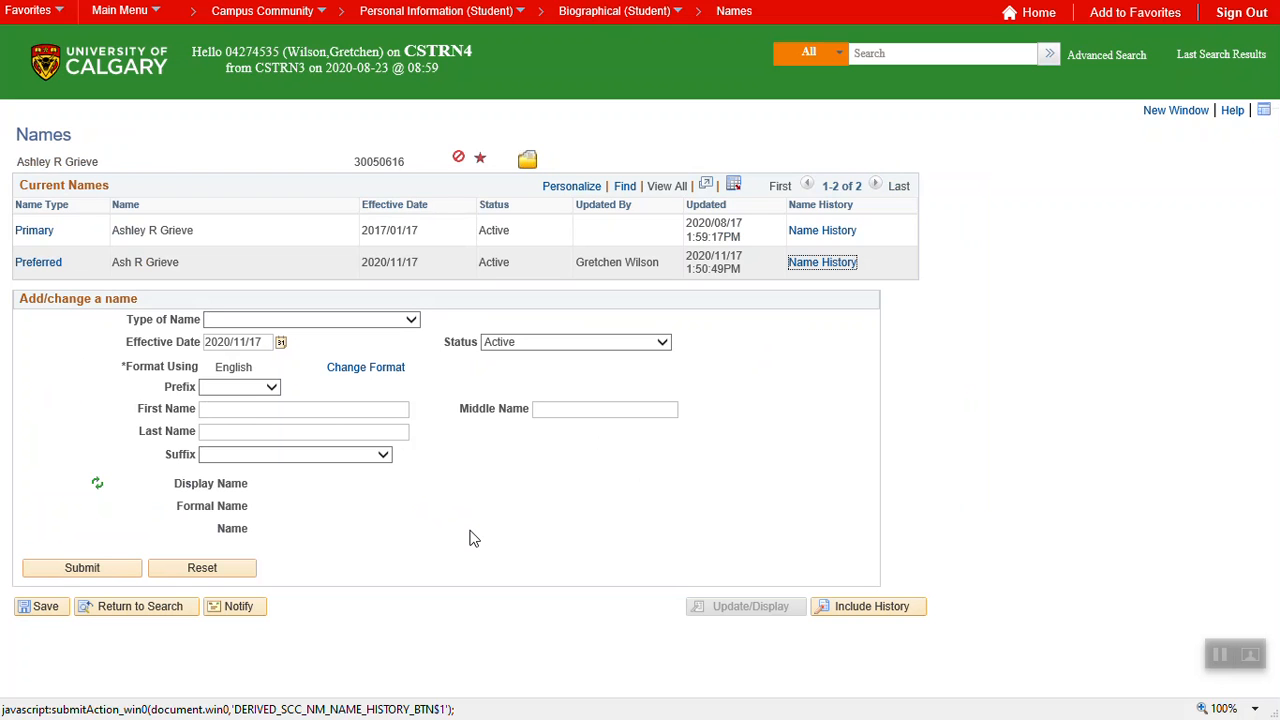
{"action": "left_click", "coordinate": [105, 566]}
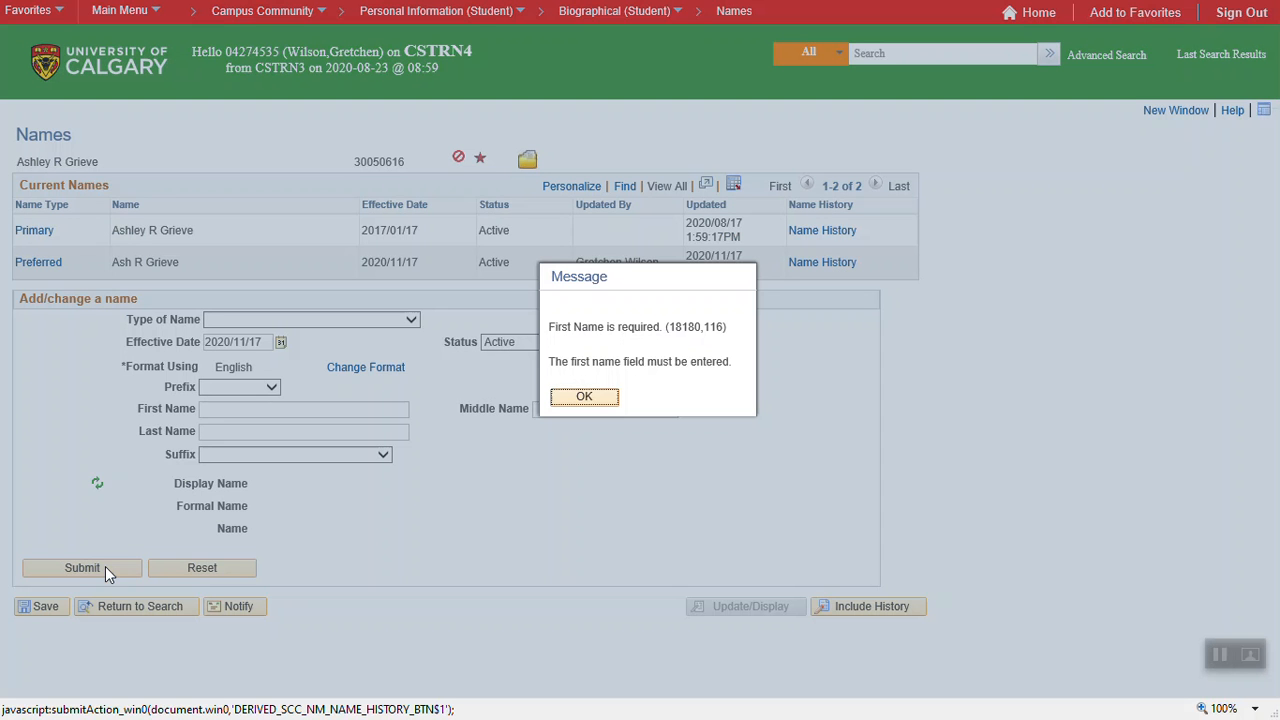
{"action": "left_click", "coordinate": [594, 397]}
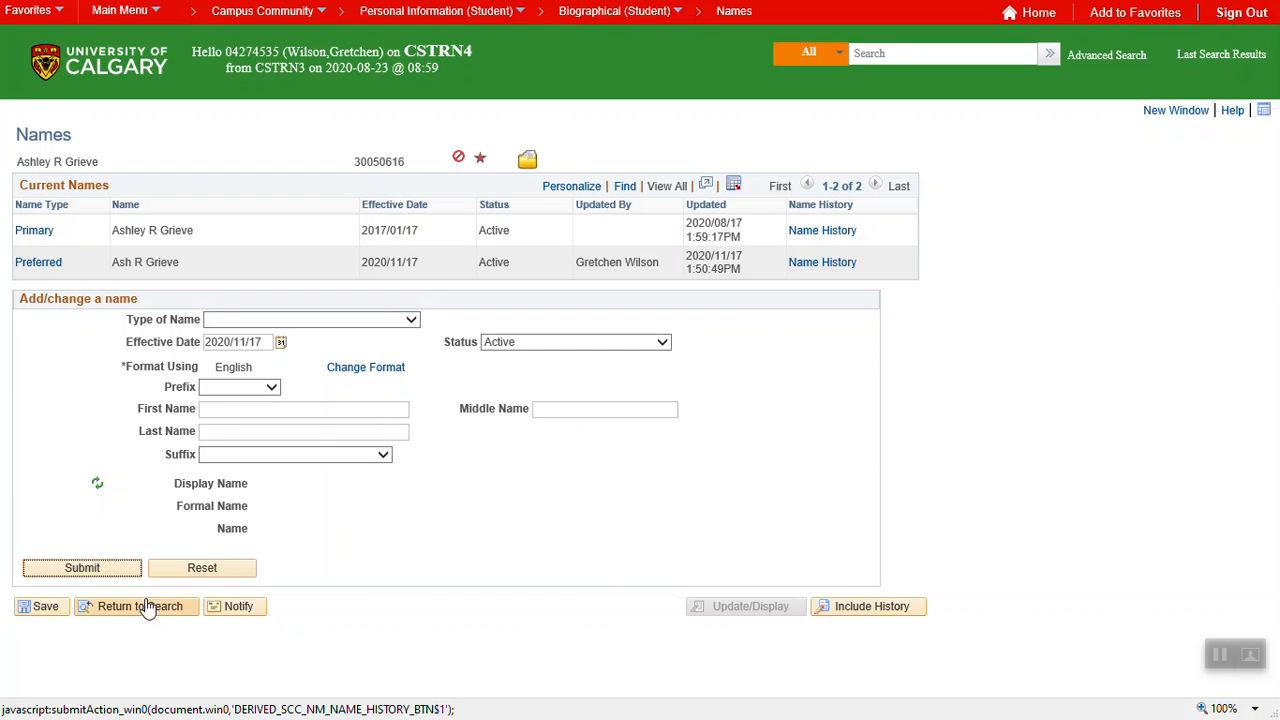
{"action": "left_click", "coordinate": [47, 607]}
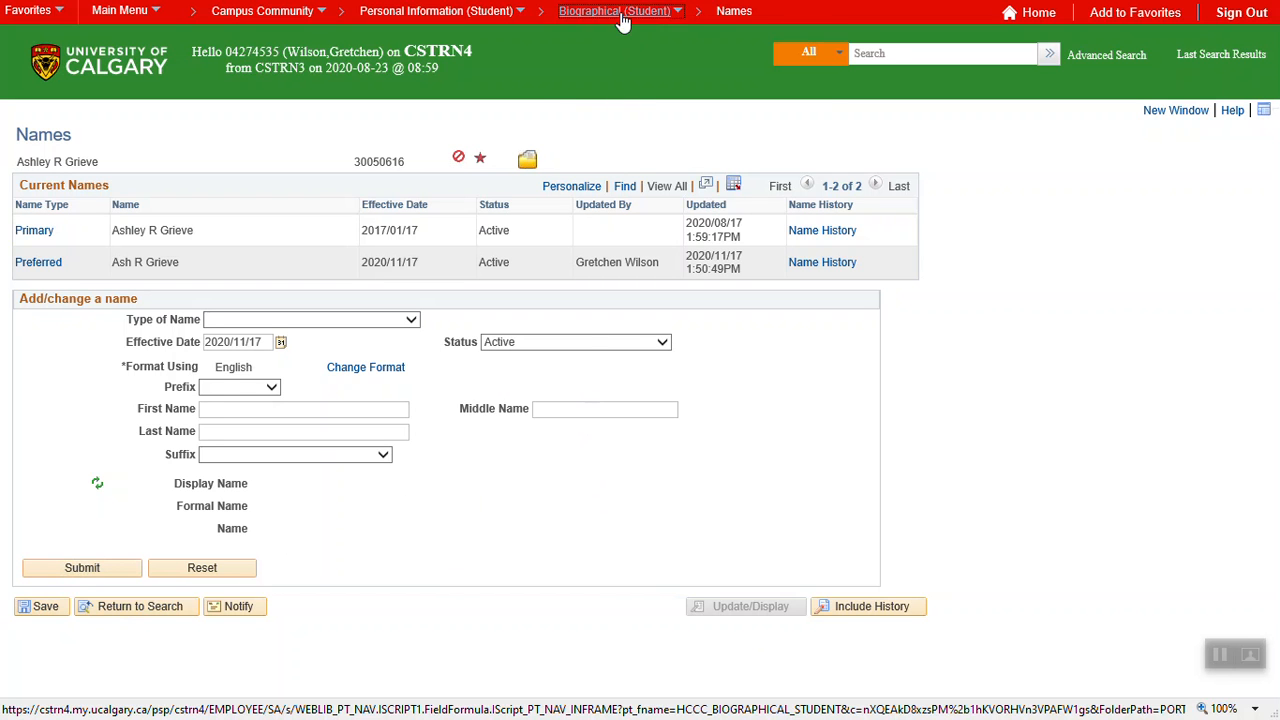
Go to Addresses/Phones > Addresses from the Biographical (Student) breadcrumb menu.
{"action": "mouse_move", "coordinate": [622, 20]}
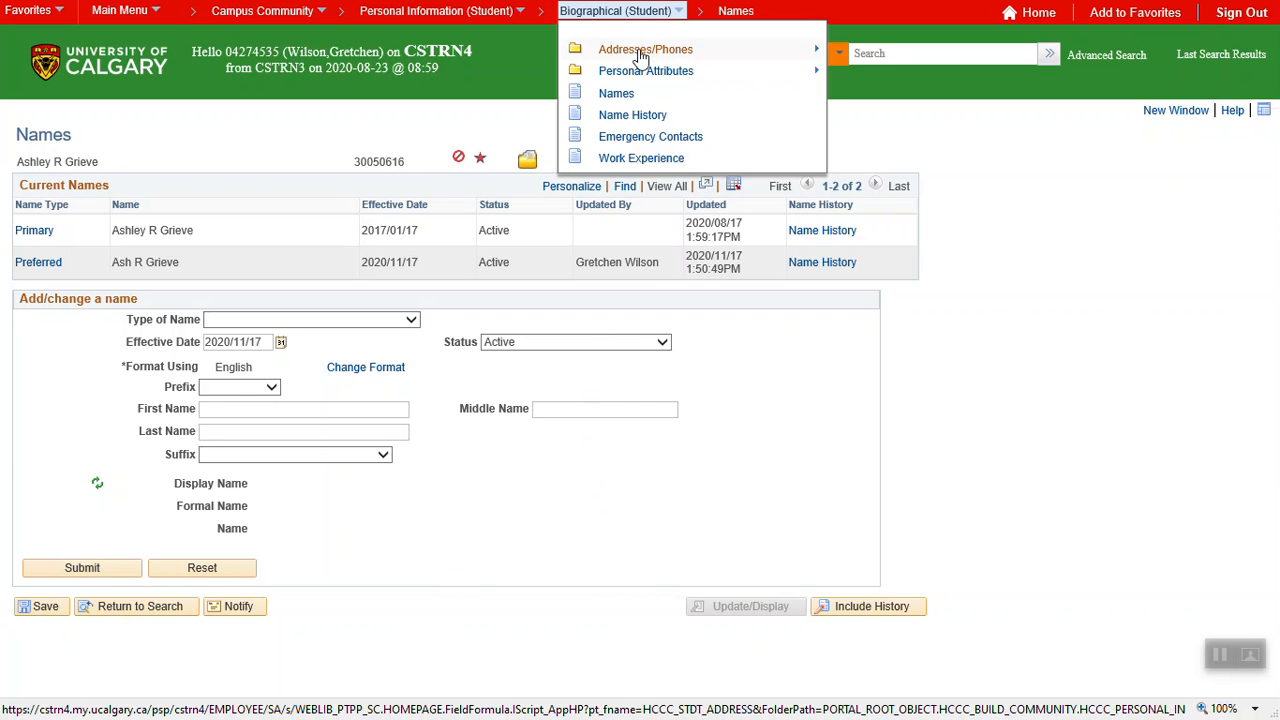
{"action": "mouse_move", "coordinate": [646, 50]}
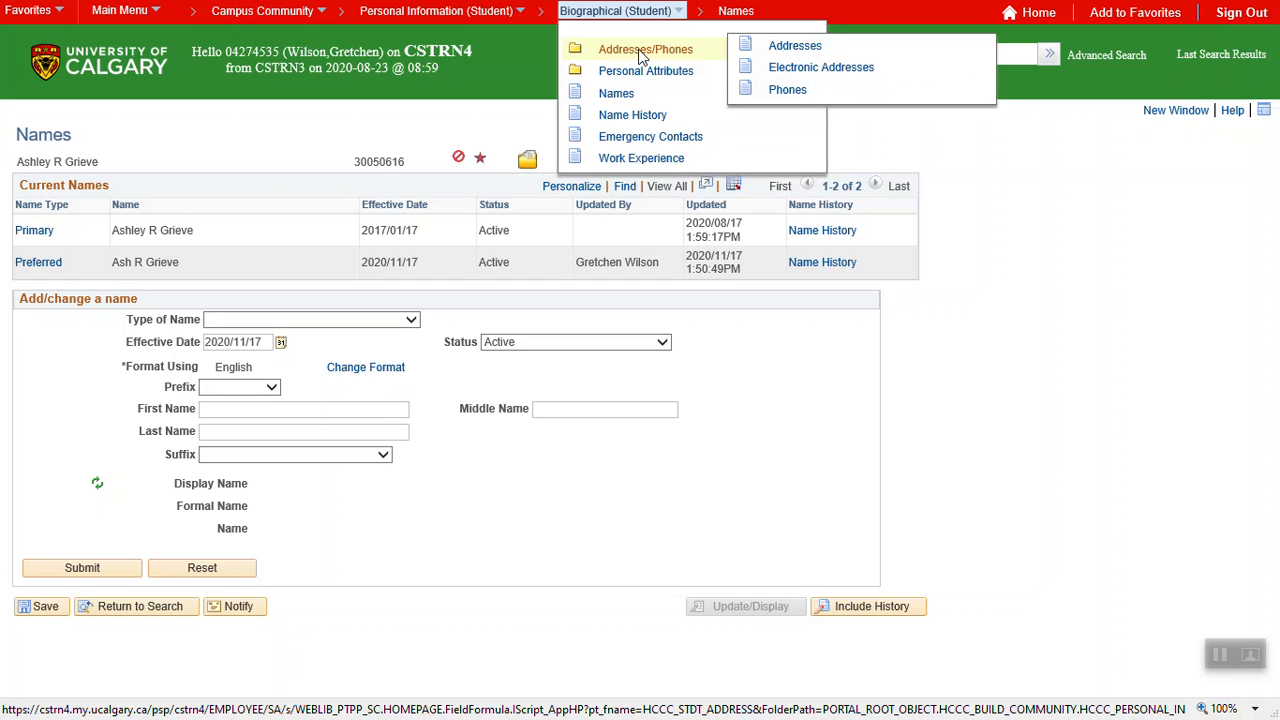
{"action": "left_click", "coordinate": [793, 46]}
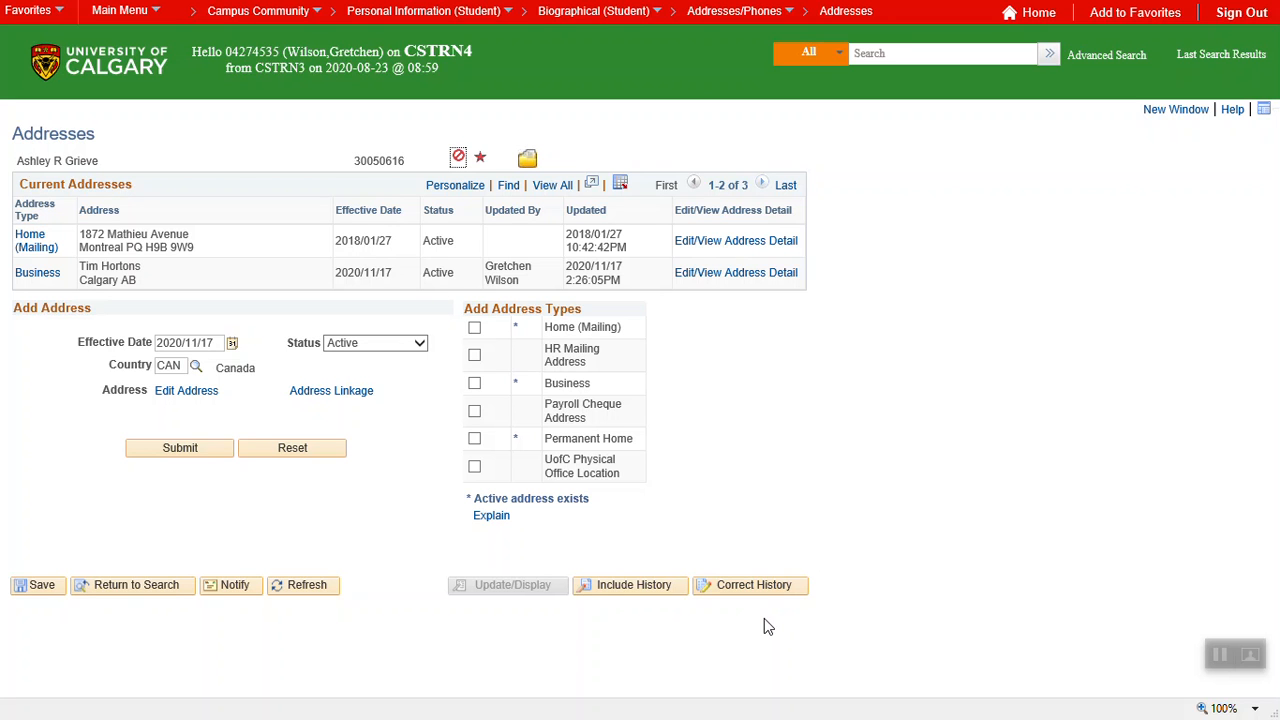
{"action": "left_click", "coordinate": [728, 18]}
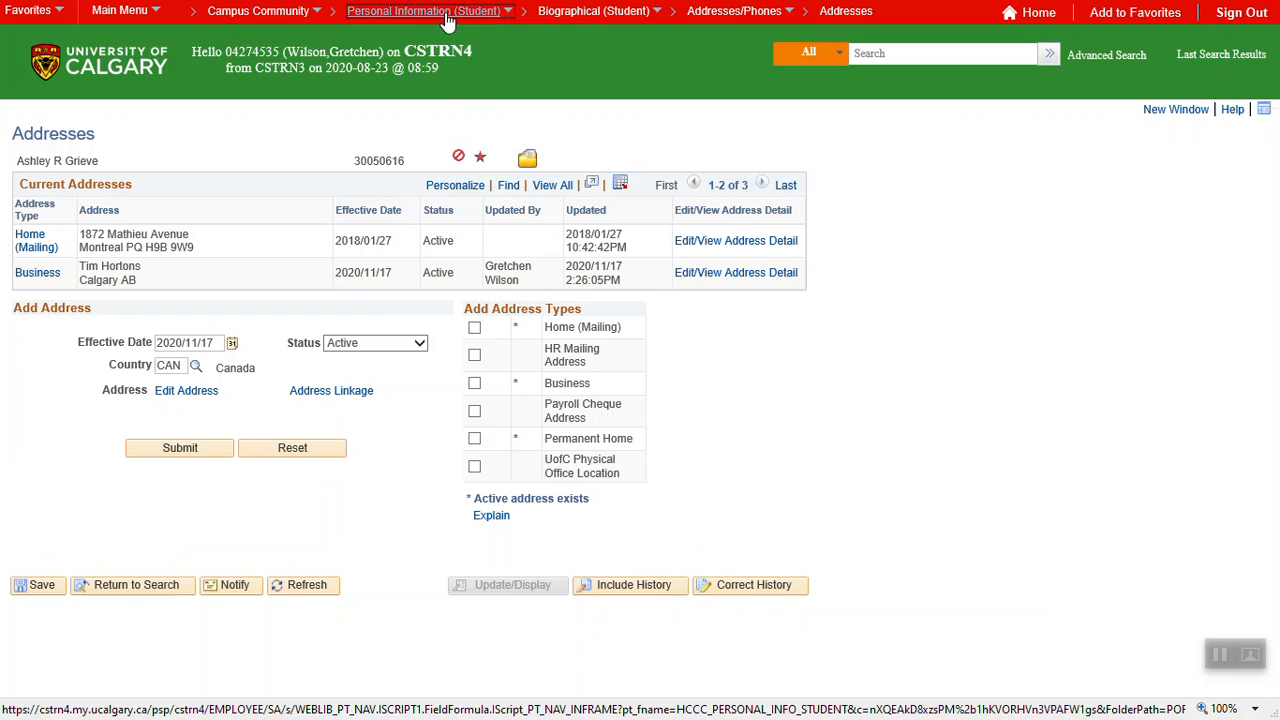
Look up the student's External System ID record, showing the Alberta Student Number effective 2017/10/03.
{"action": "mouse_move", "coordinate": [447, 20]}
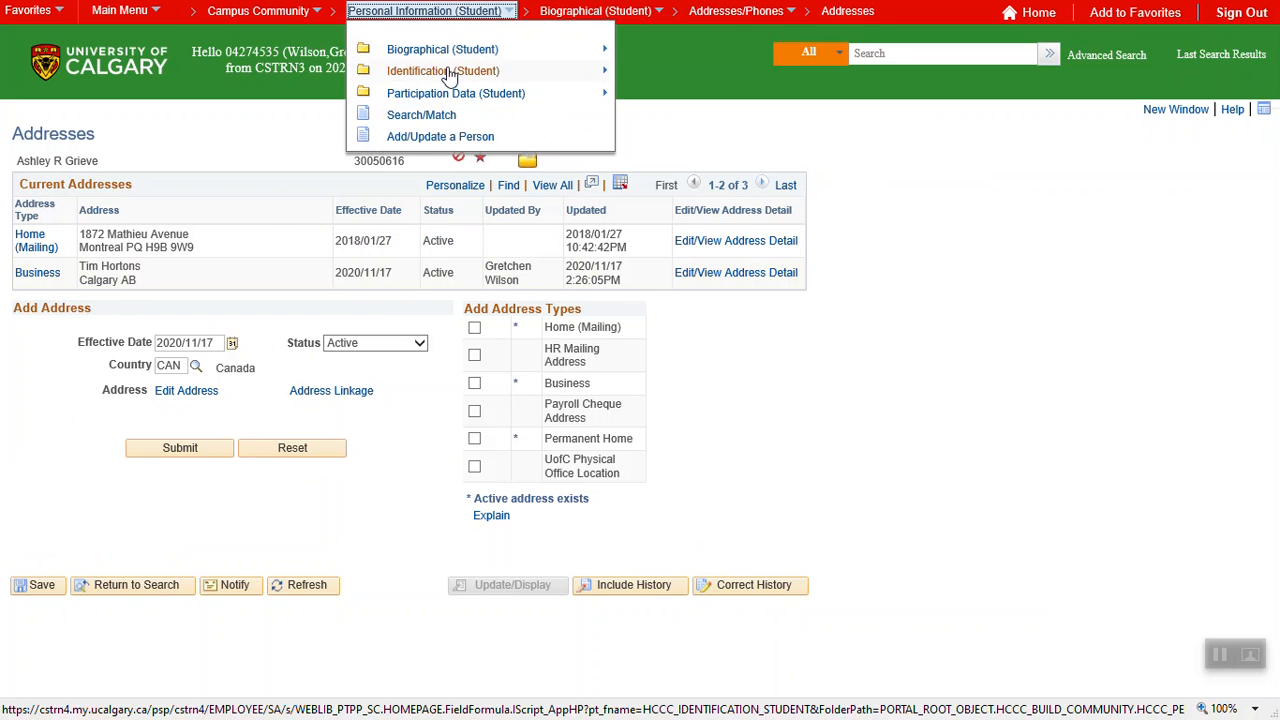
{"action": "mouse_move", "coordinate": [451, 77]}
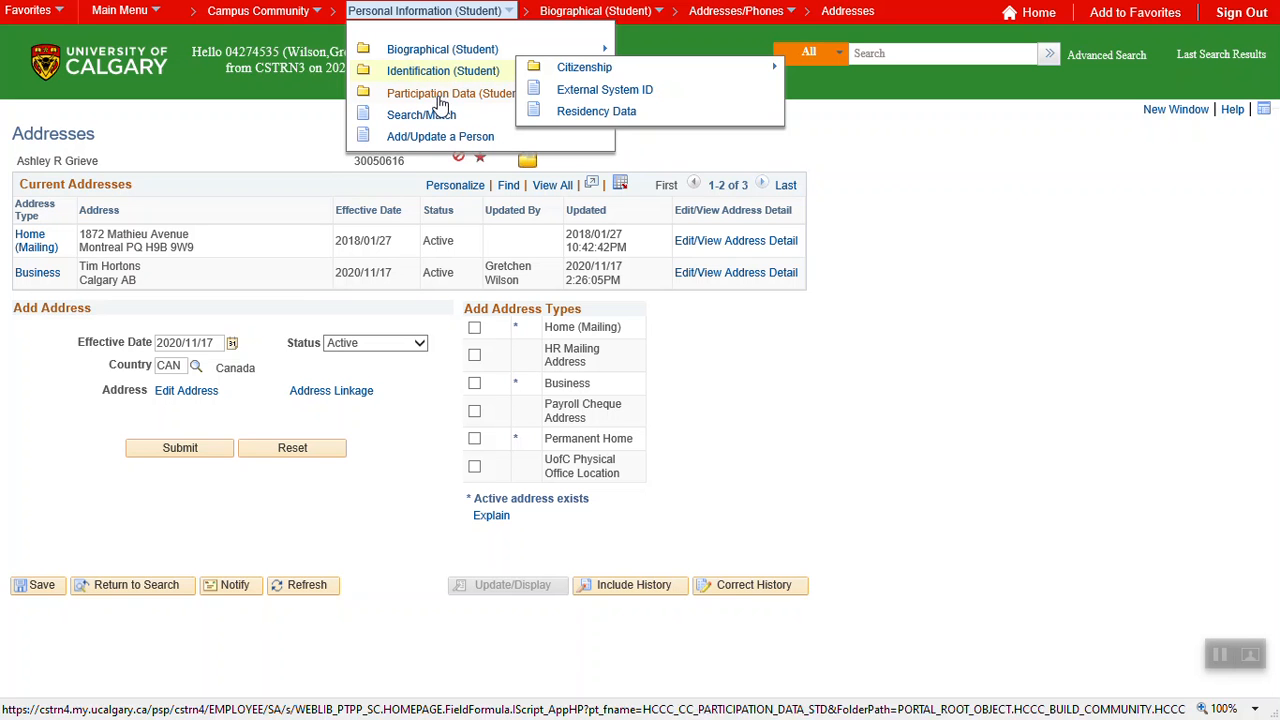
{"action": "left_click", "coordinate": [610, 90]}
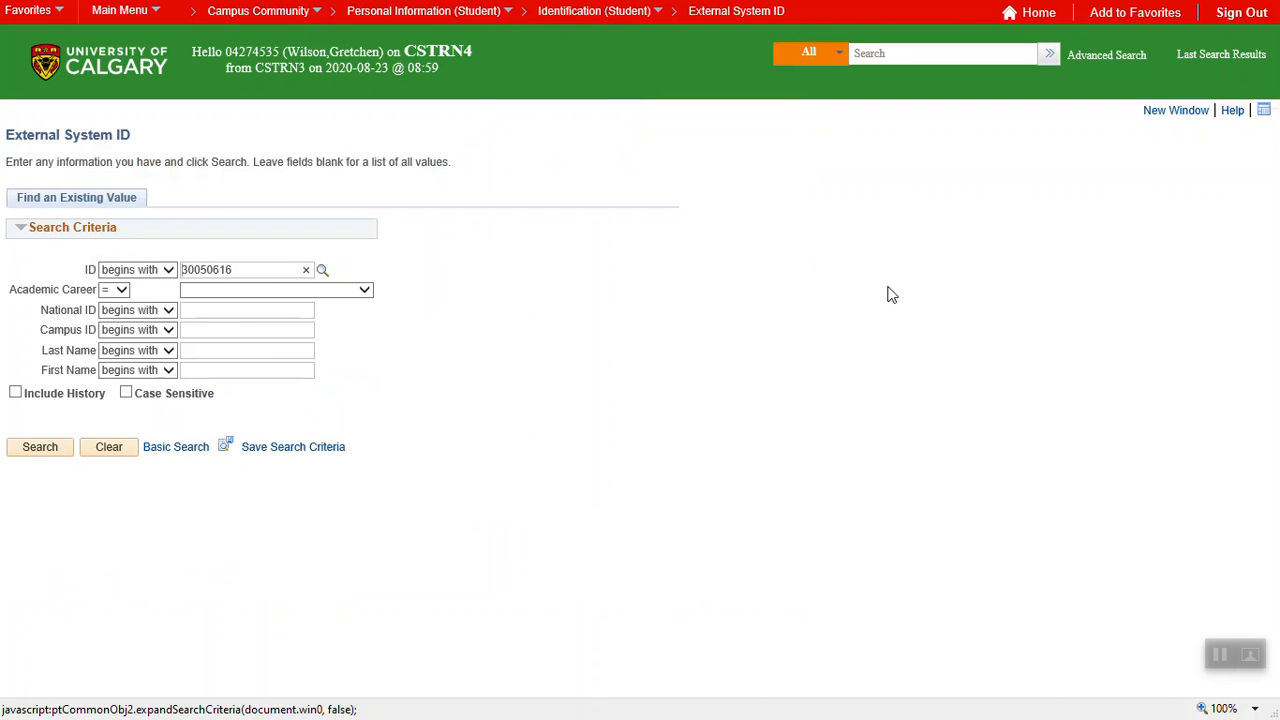
{"action": "left_click", "coordinate": [58, 448]}
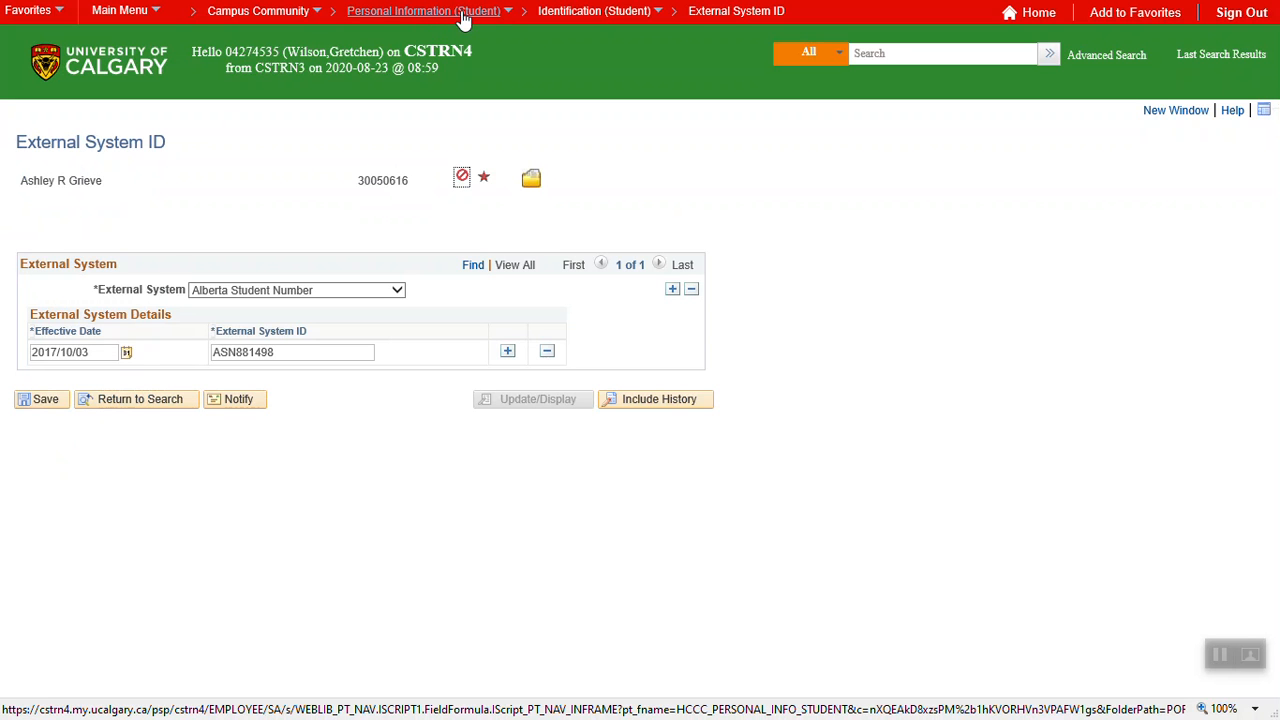
Pull up the student's Residency Data: International for Undergraduate Programs from Fall 2017.
{"action": "left_click", "coordinate": [607, 14]}
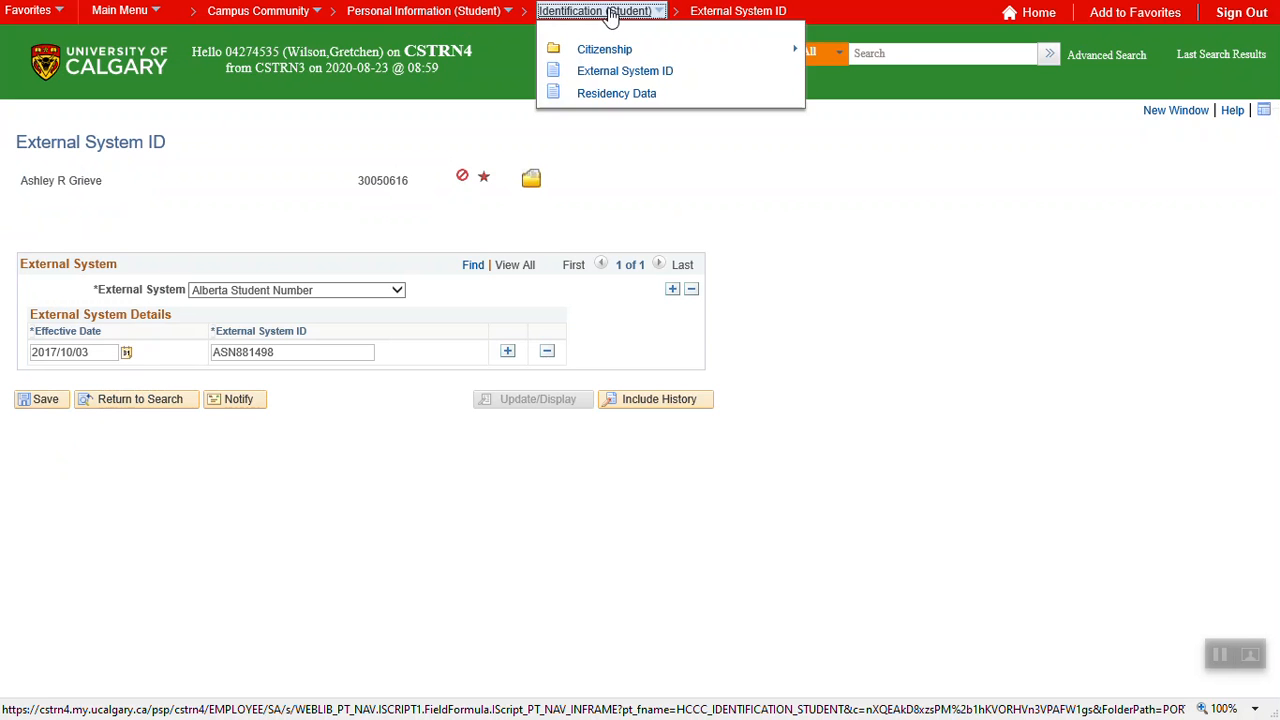
{"action": "left_click", "coordinate": [609, 94]}
{"action": "left_click", "coordinate": [50, 448]}
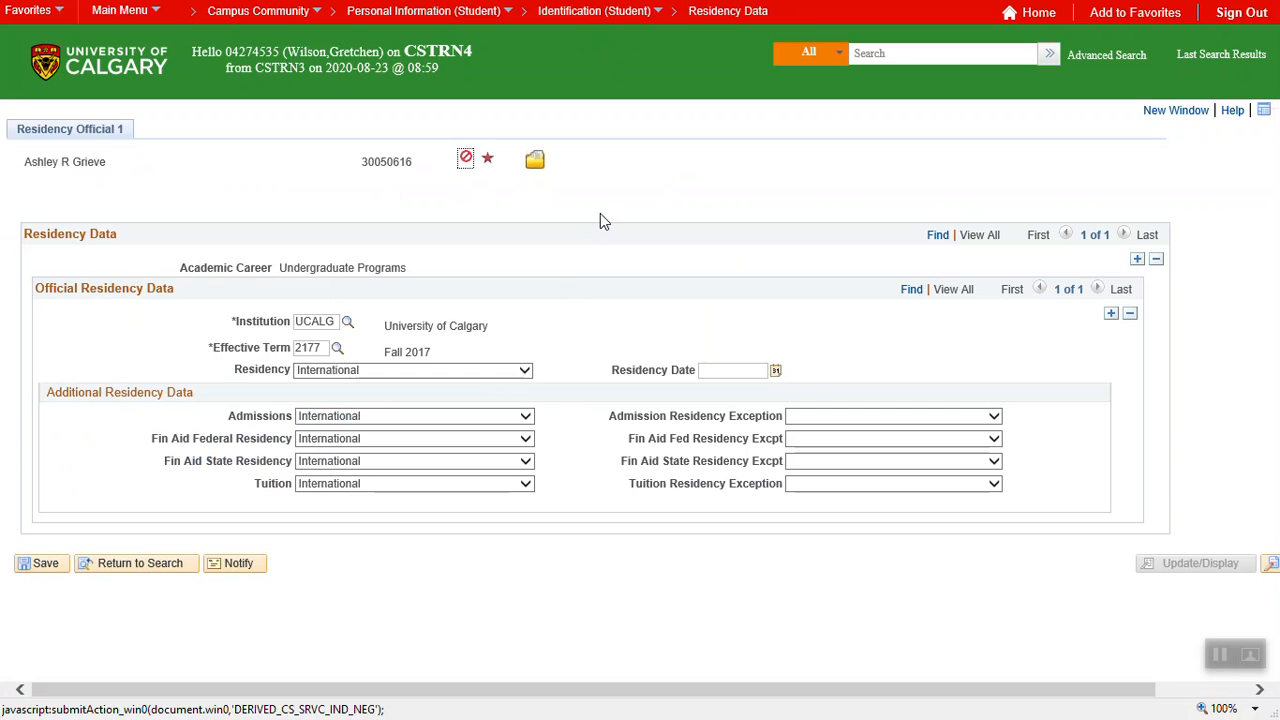
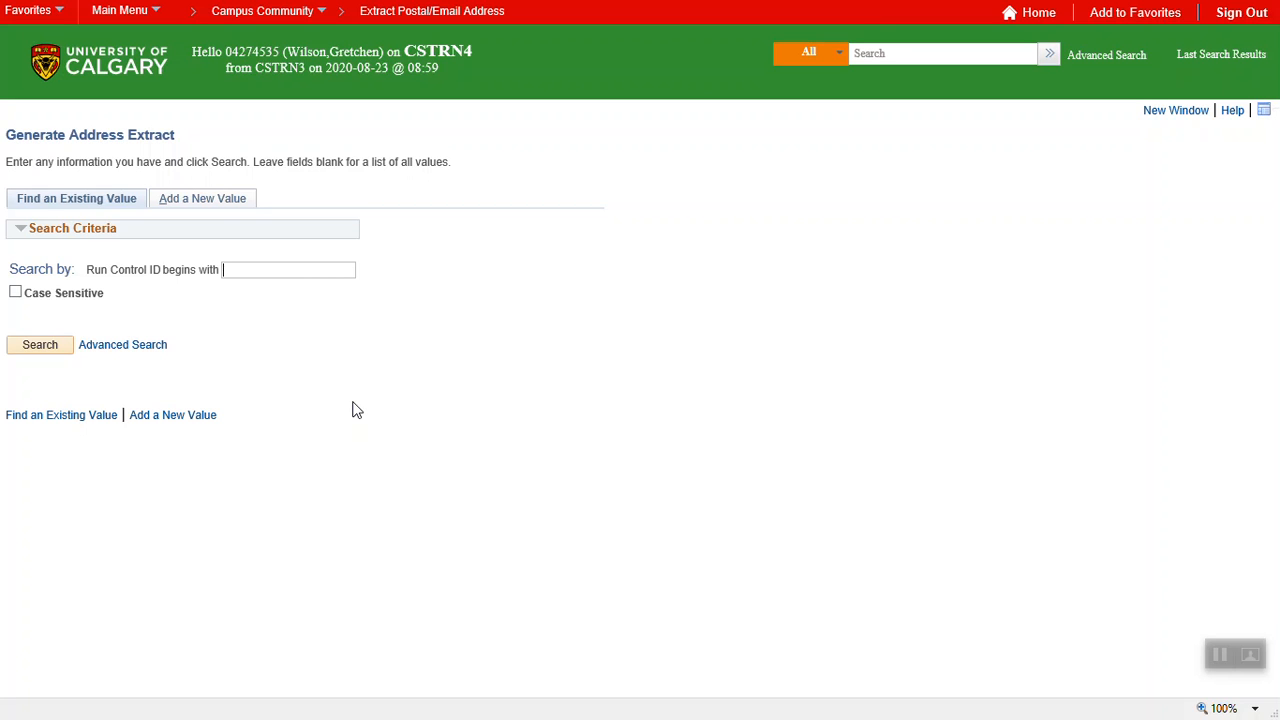
Add a new run control named demo_for_training for the Extract Email/Postal Addresses process.
{"action": "left_click", "coordinate": [214, 205]}
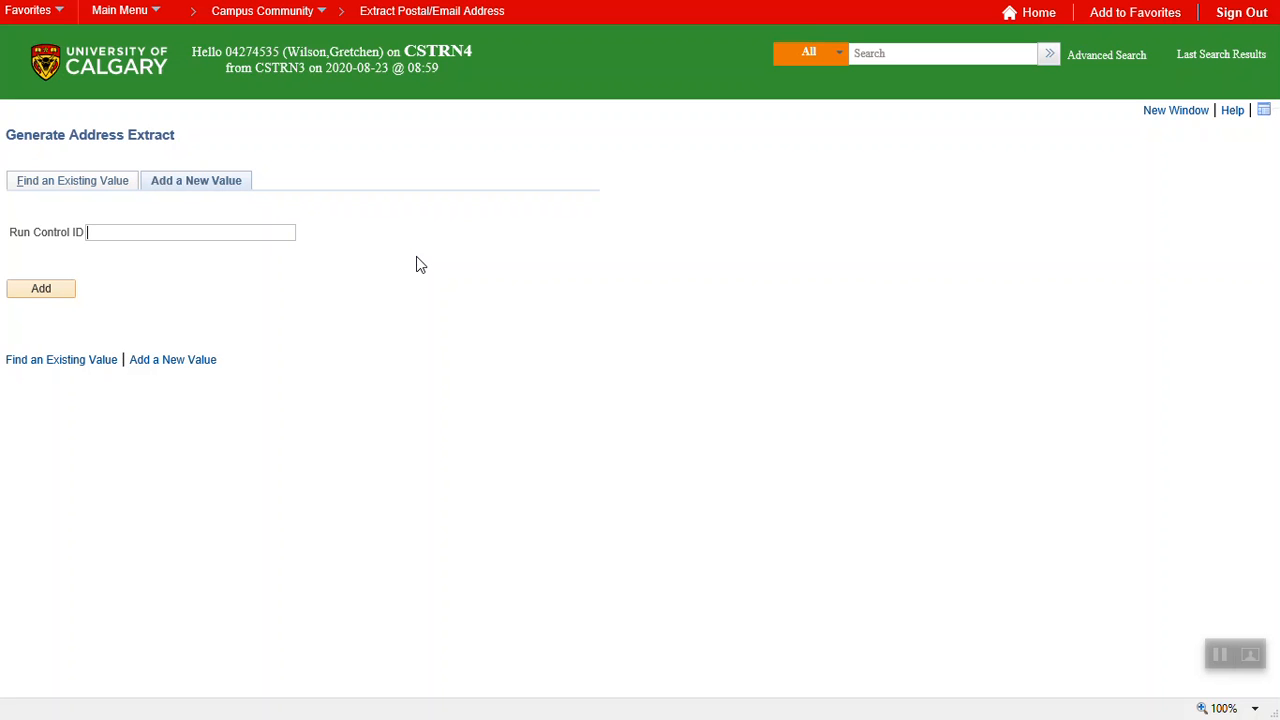
{"action": "type", "text": "demo_for_training"}
{"action": "left_click", "coordinate": [58, 294]}
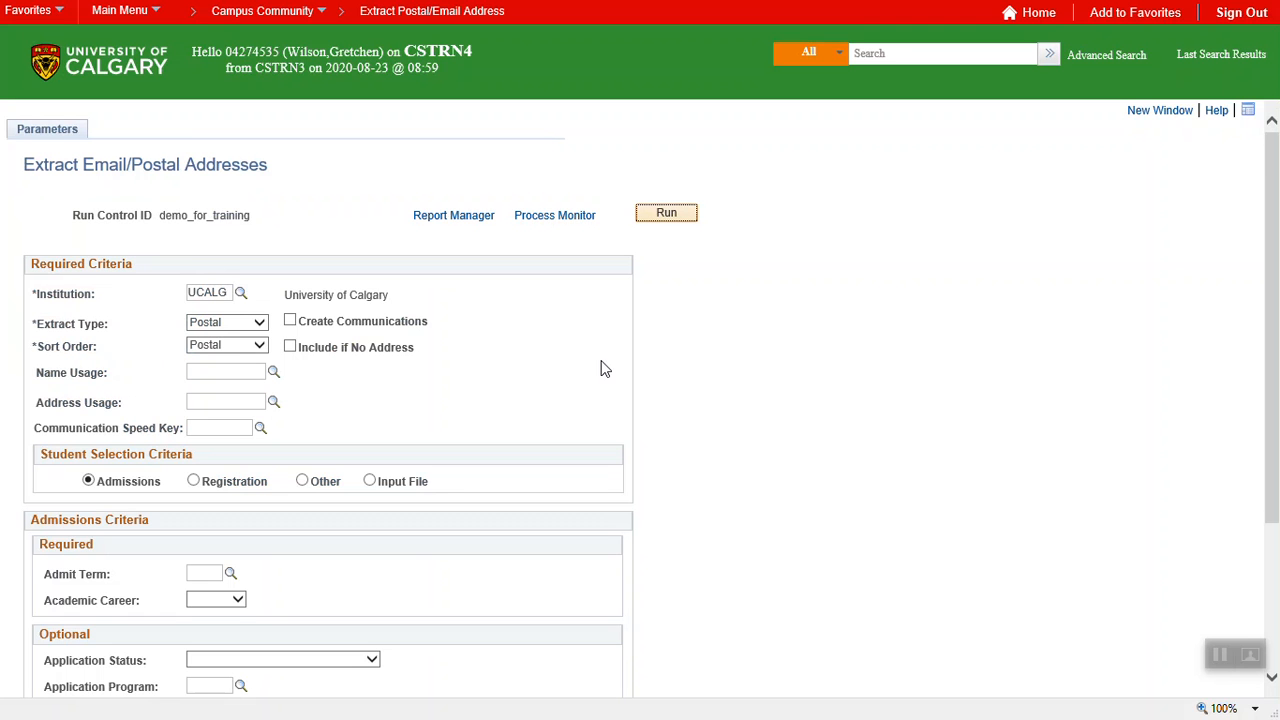
Keep the extract type on Postal after briefly switching it to Email.
{"action": "left_click", "coordinate": [260, 323]}
{"action": "left_click", "coordinate": [262, 325]}
{"action": "left_click", "coordinate": [232, 308]}
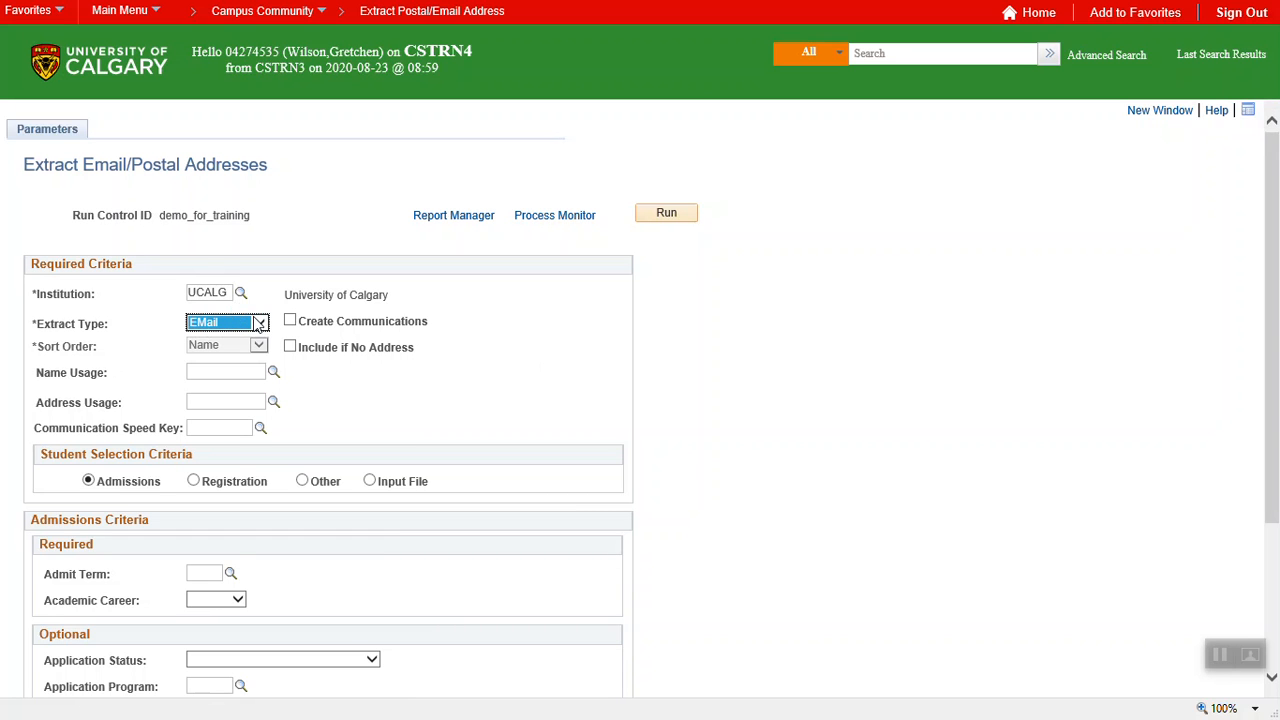
{"action": "left_click", "coordinate": [262, 324]}
{"action": "left_click", "coordinate": [228, 336]}
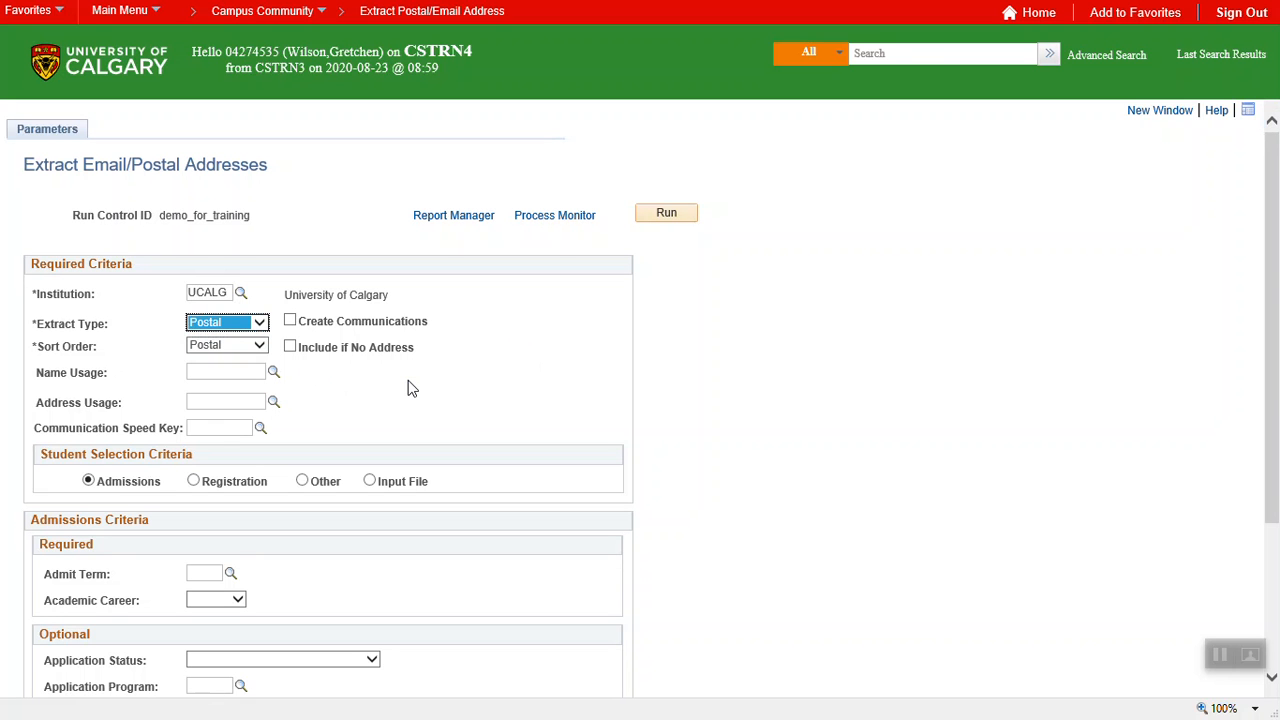
Set name usage to NAME USG 4 and address usage to PERM (Permanent Home Address).
{"action": "left_click", "coordinate": [274, 374]}
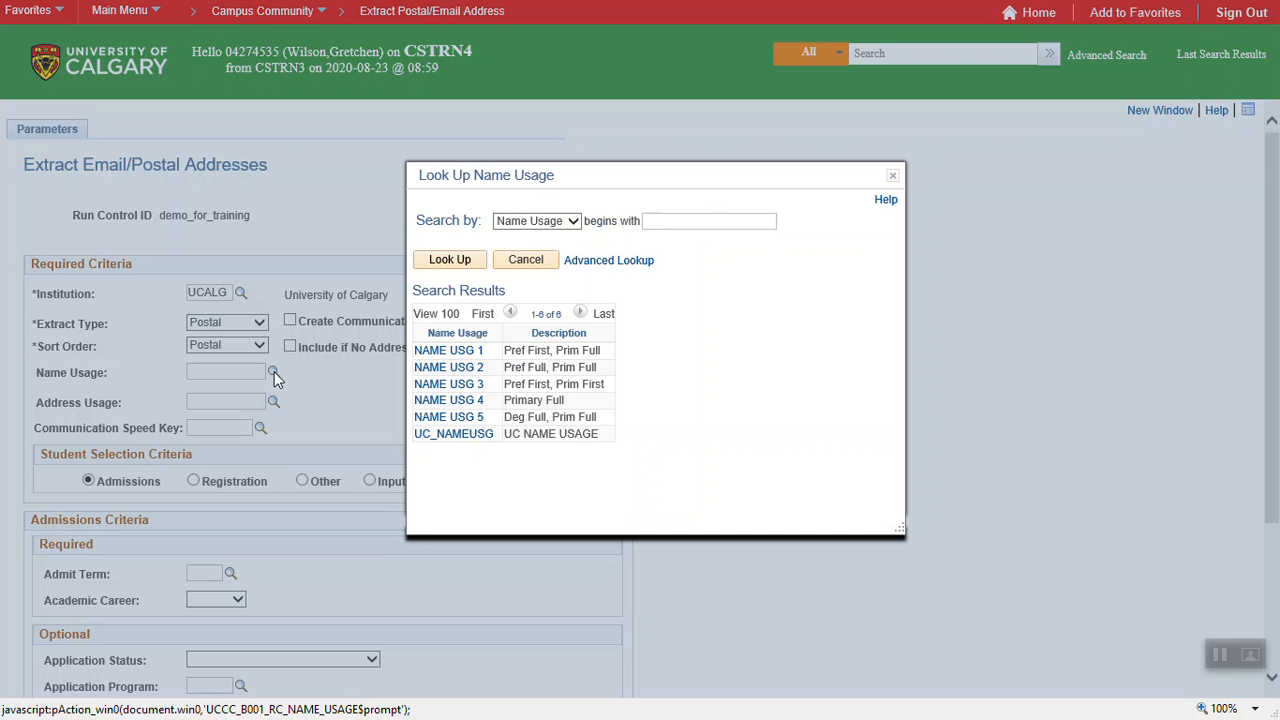
{"action": "left_click", "coordinate": [469, 401]}
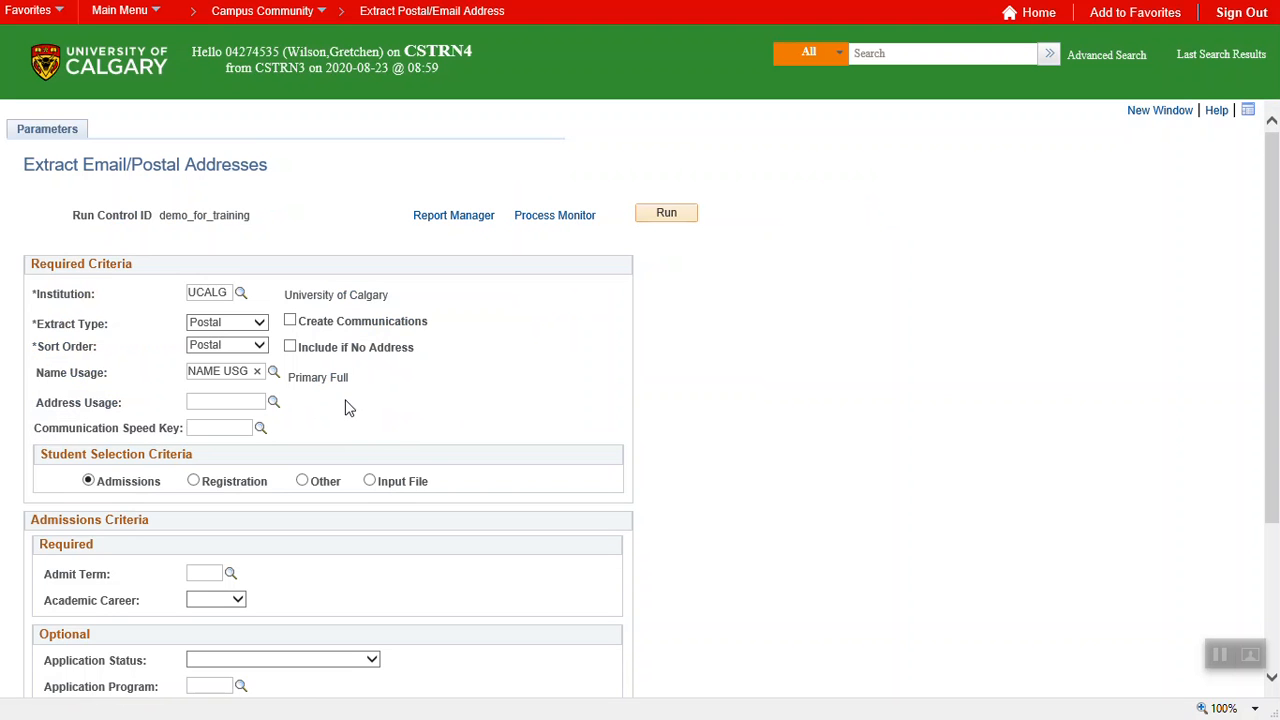
{"action": "left_click", "coordinate": [274, 402]}
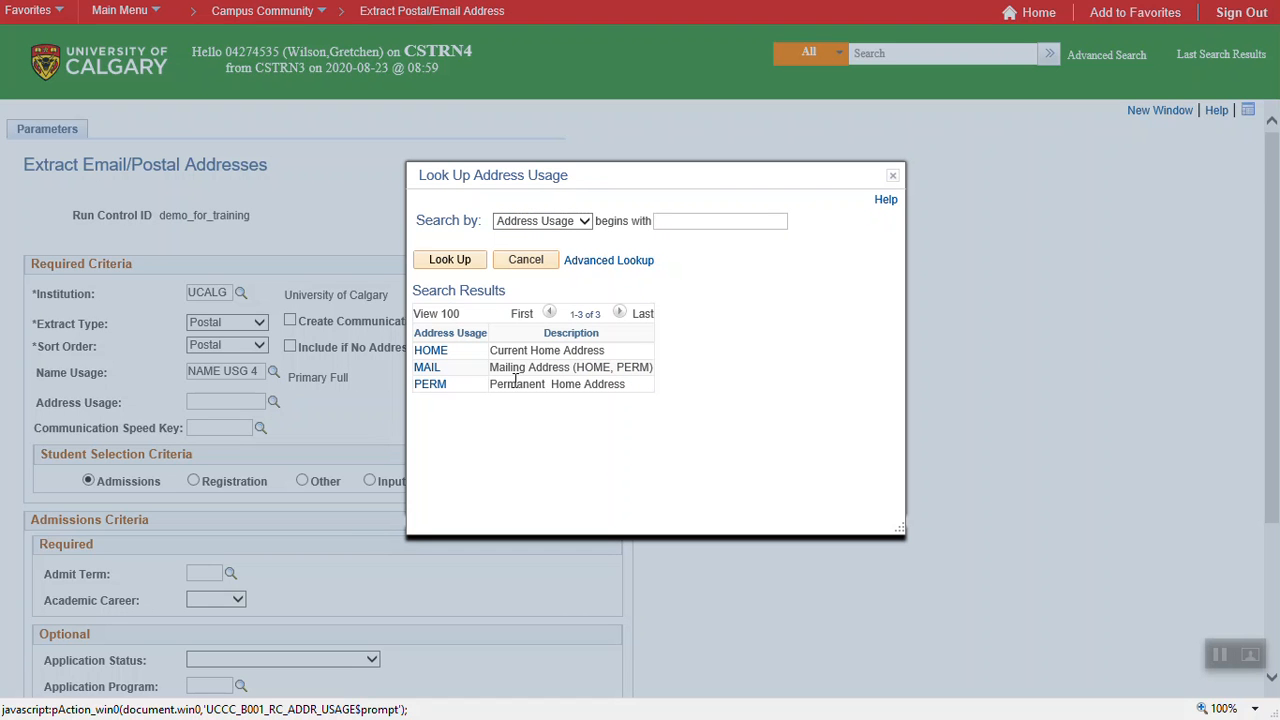
{"action": "left_click", "coordinate": [432, 386]}
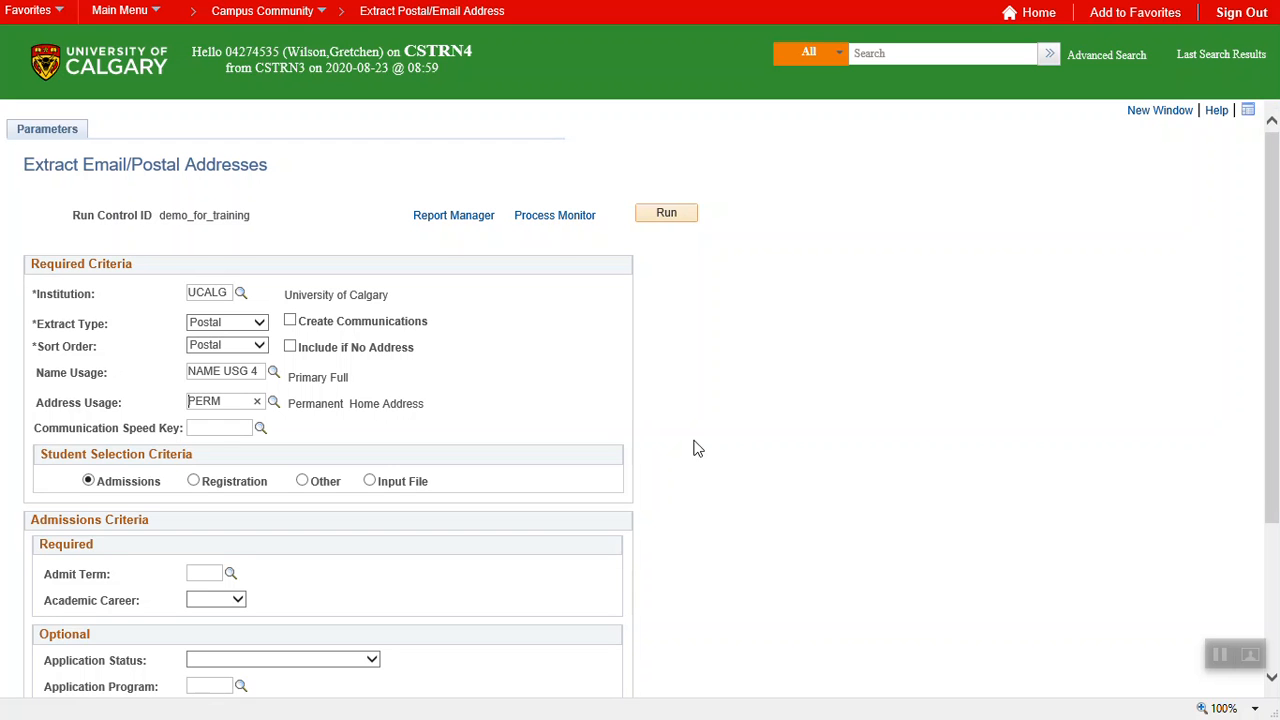
{"action": "scroll", "coordinate": [744, 439], "scroll_direction": "down", "scroll_amount": 2}
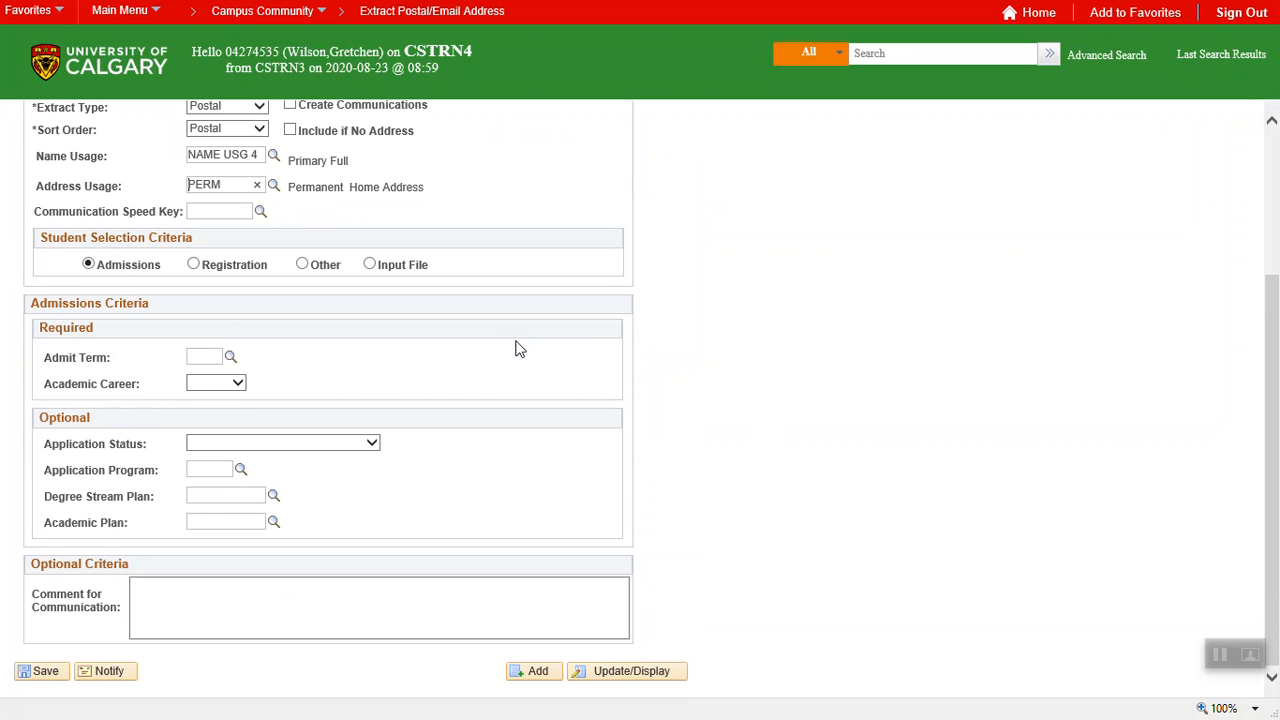
Enter Admit Term 2197, UGRD career and Active in Program application status.
{"action": "left_click", "coordinate": [207, 355]}
{"action": "type", "text": "2197"}
{"action": "left_click", "coordinate": [238, 385]}
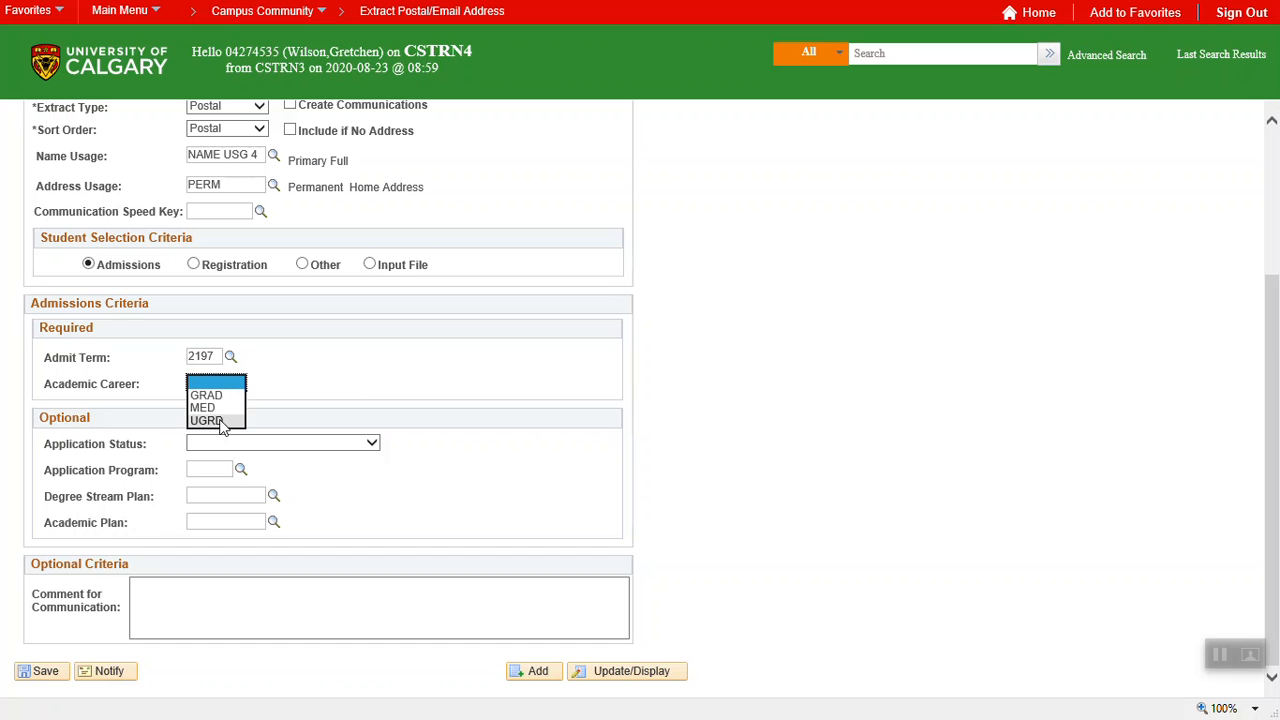
{"action": "left_click", "coordinate": [218, 421]}
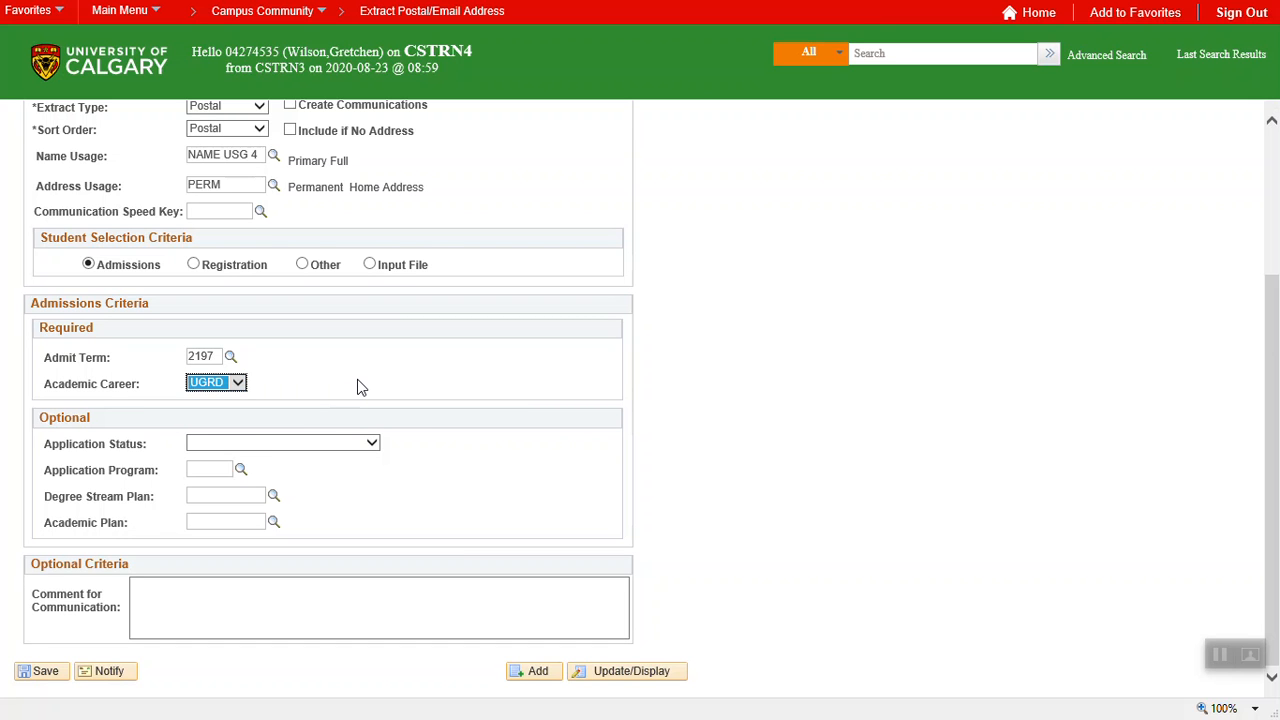
{"action": "left_click", "coordinate": [371, 444]}
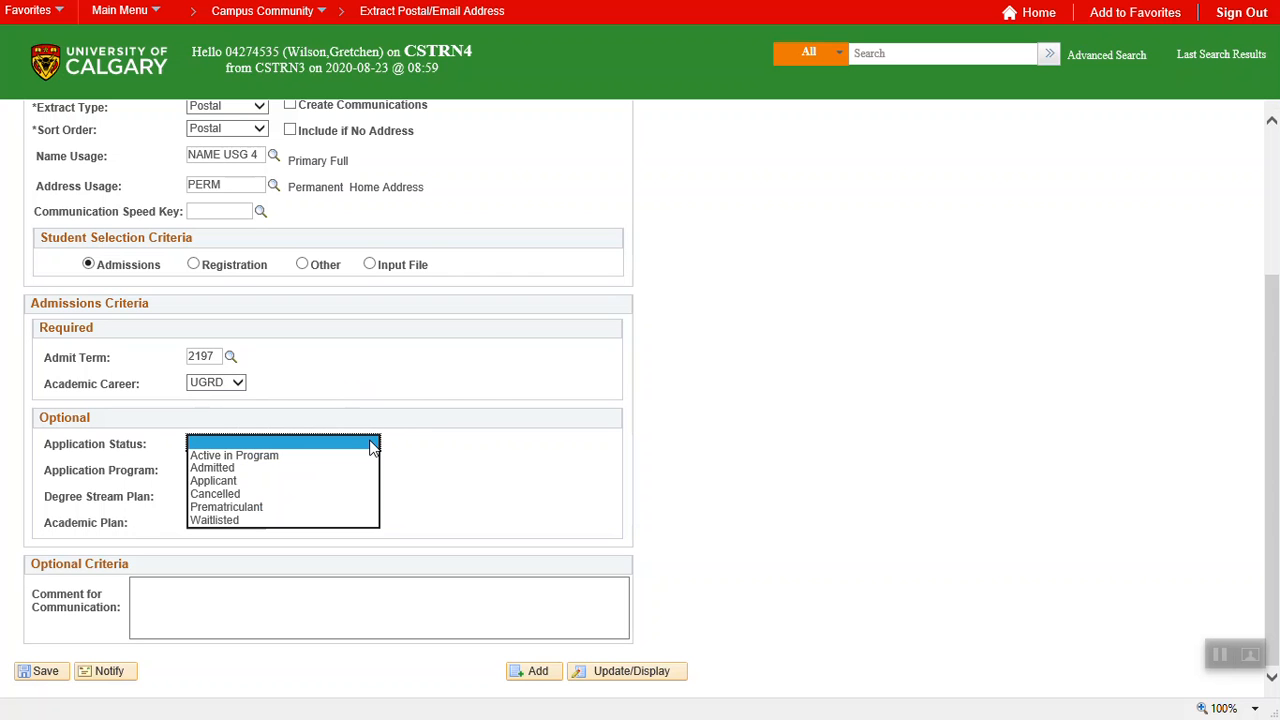
{"action": "left_click", "coordinate": [298, 459]}
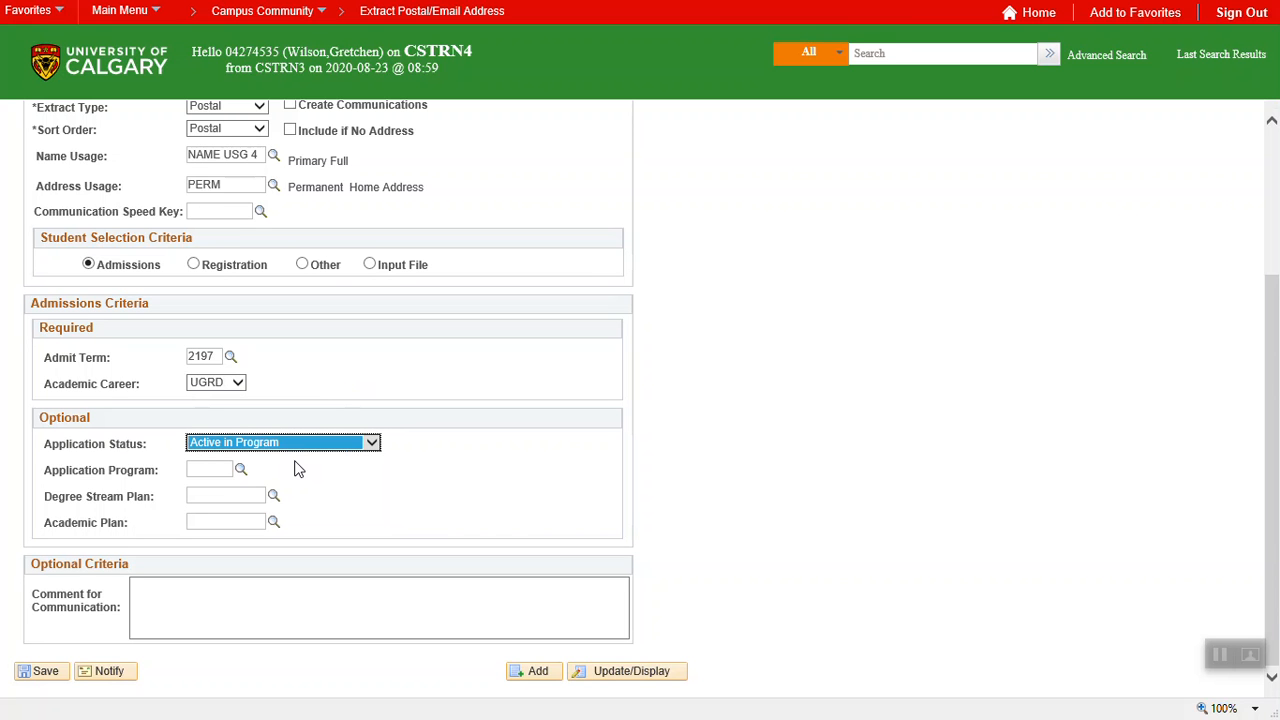
Set the application program to NUBCH Nursing Bachelor from the N-filtered lookup.
{"action": "left_click", "coordinate": [241, 470]}
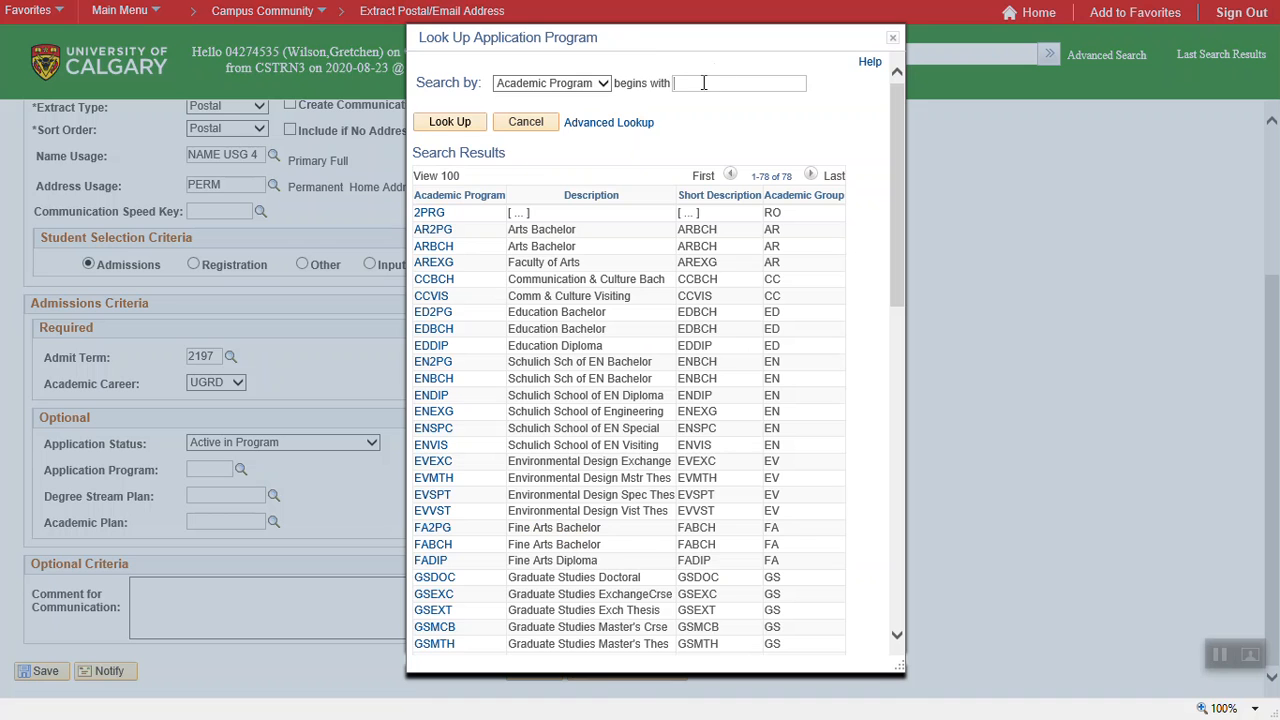
{"action": "type", "text": "N"}
{"action": "key", "text": "Return"}
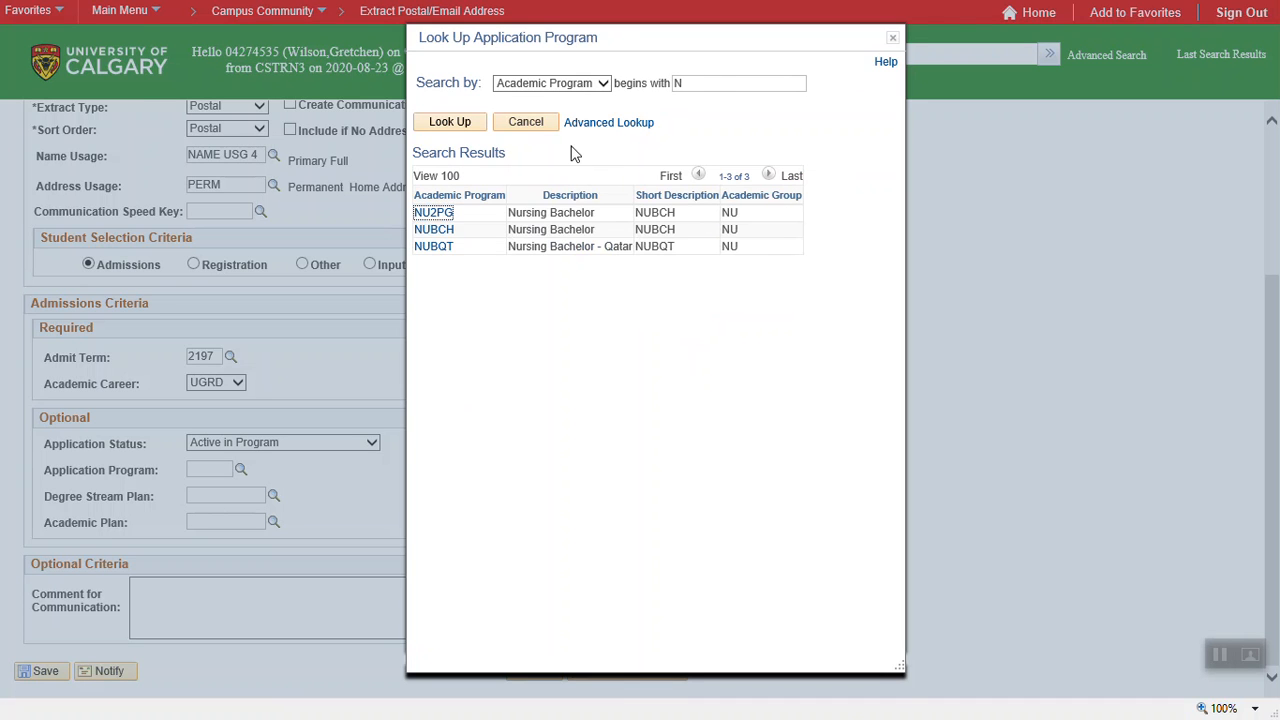
{"action": "left_click", "coordinate": [439, 230]}
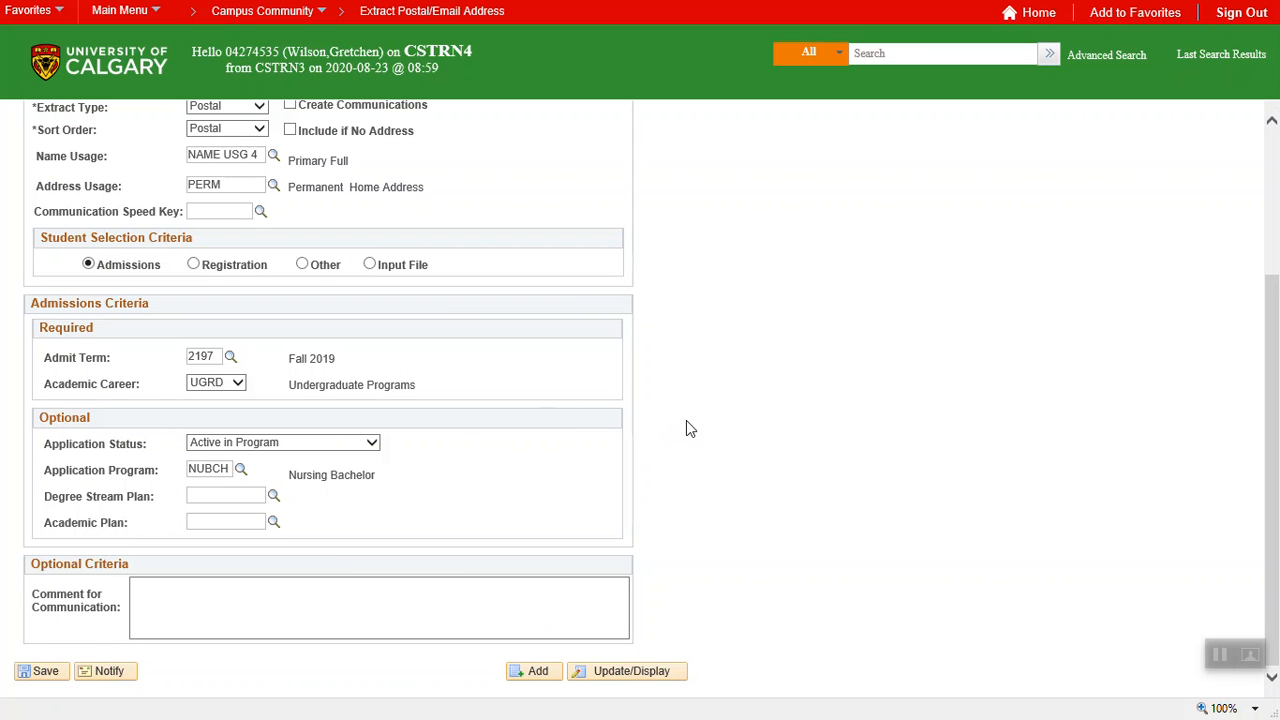
{"action": "scroll", "coordinate": [768, 410], "scroll_direction": "up", "scroll_amount": 3}
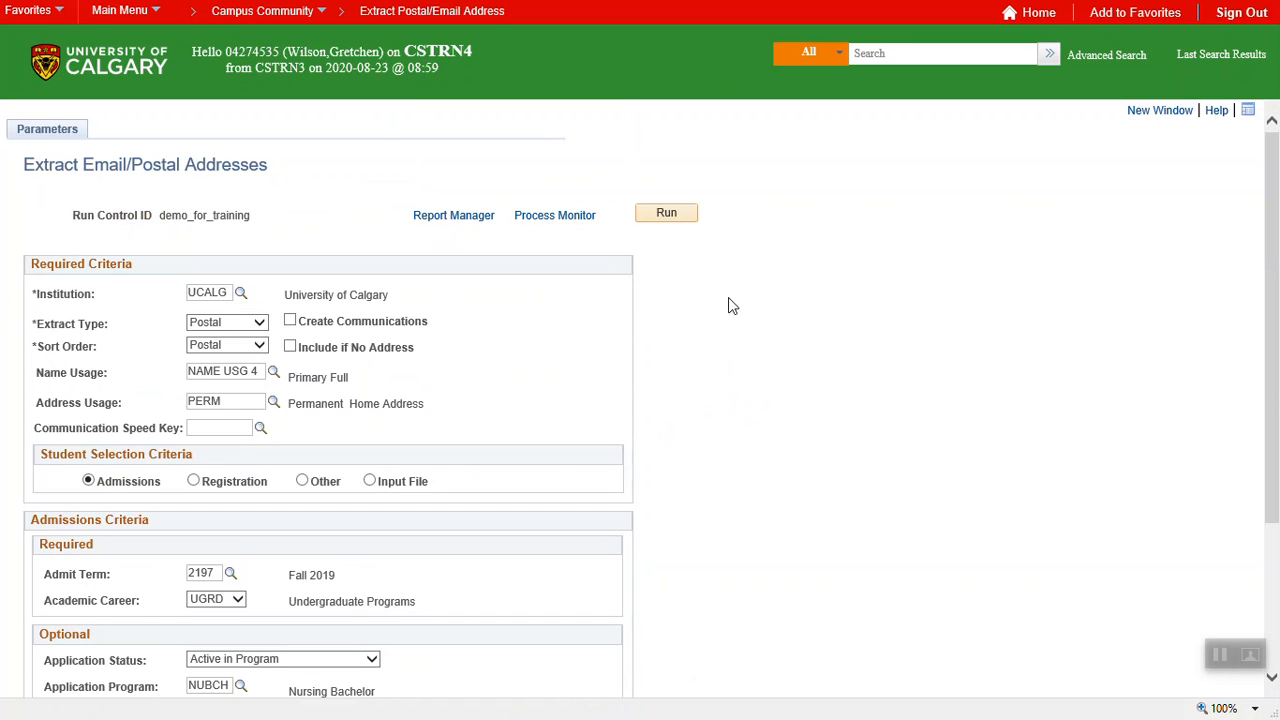
Run the address extraction as Web output in CSV format instead of PDF.
{"action": "left_click", "coordinate": [668, 214]}
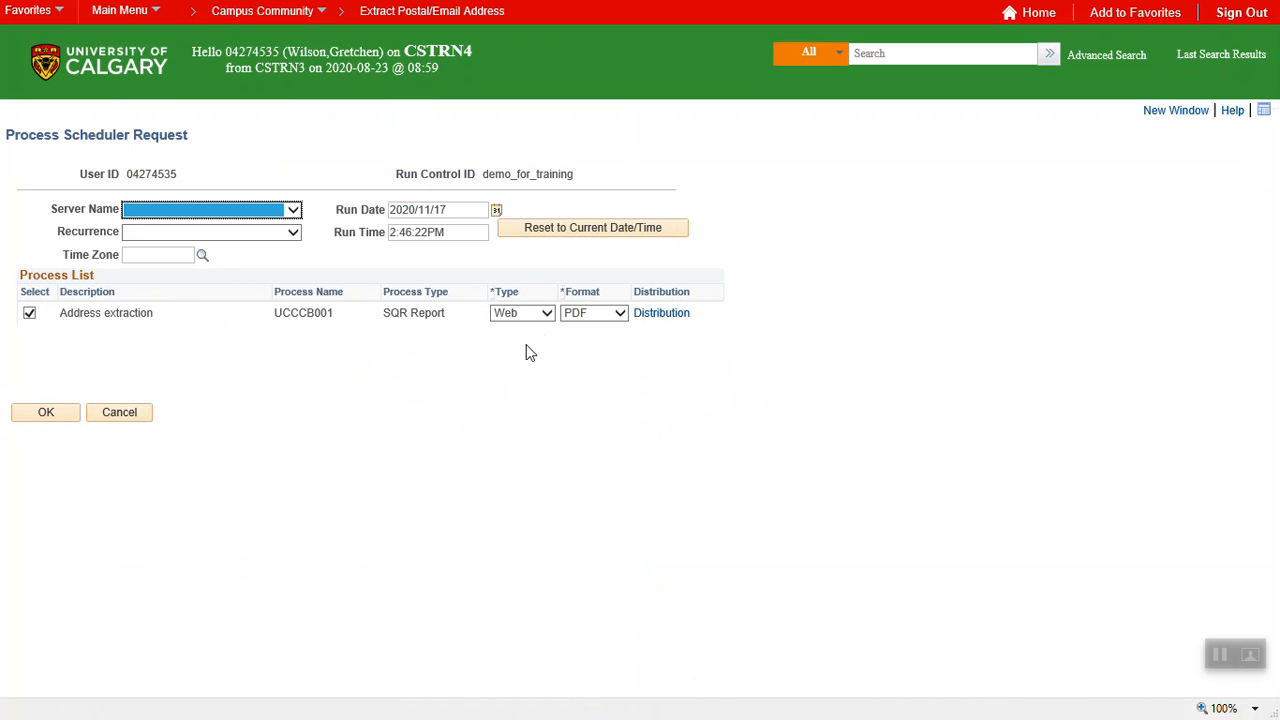
{"action": "left_click", "coordinate": [549, 312]}
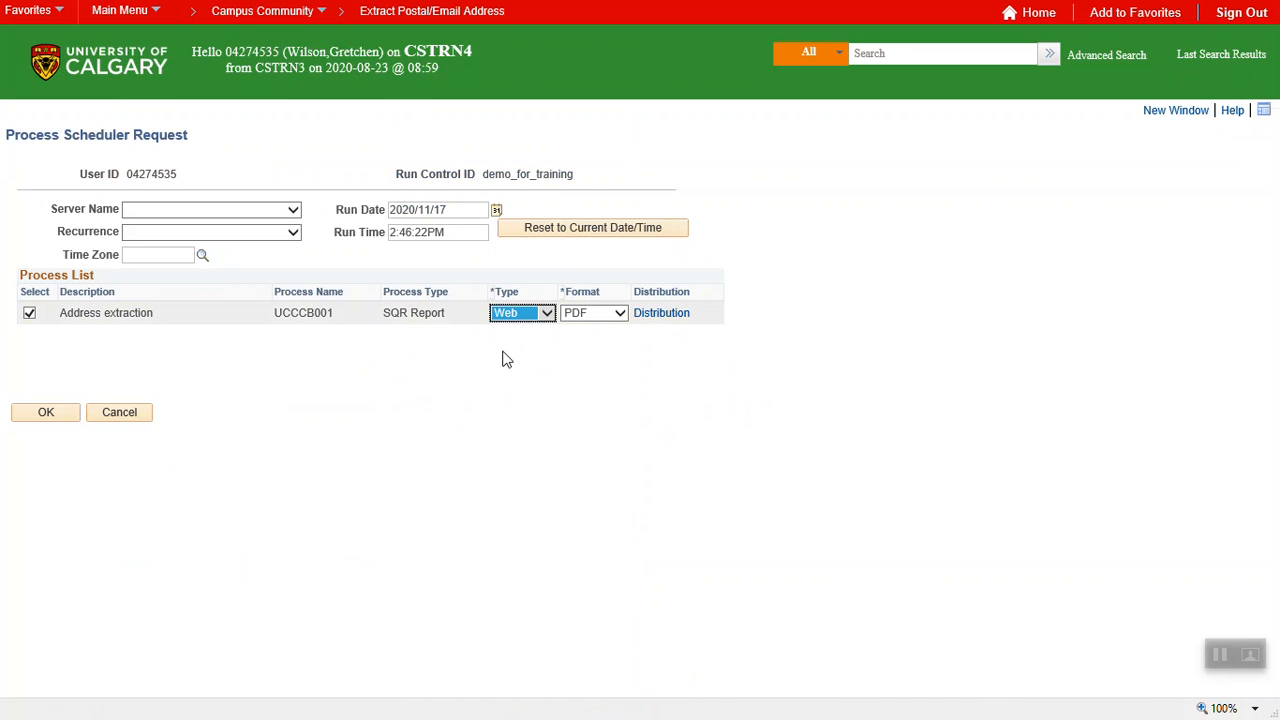
{"action": "left_click", "coordinate": [620, 313]}
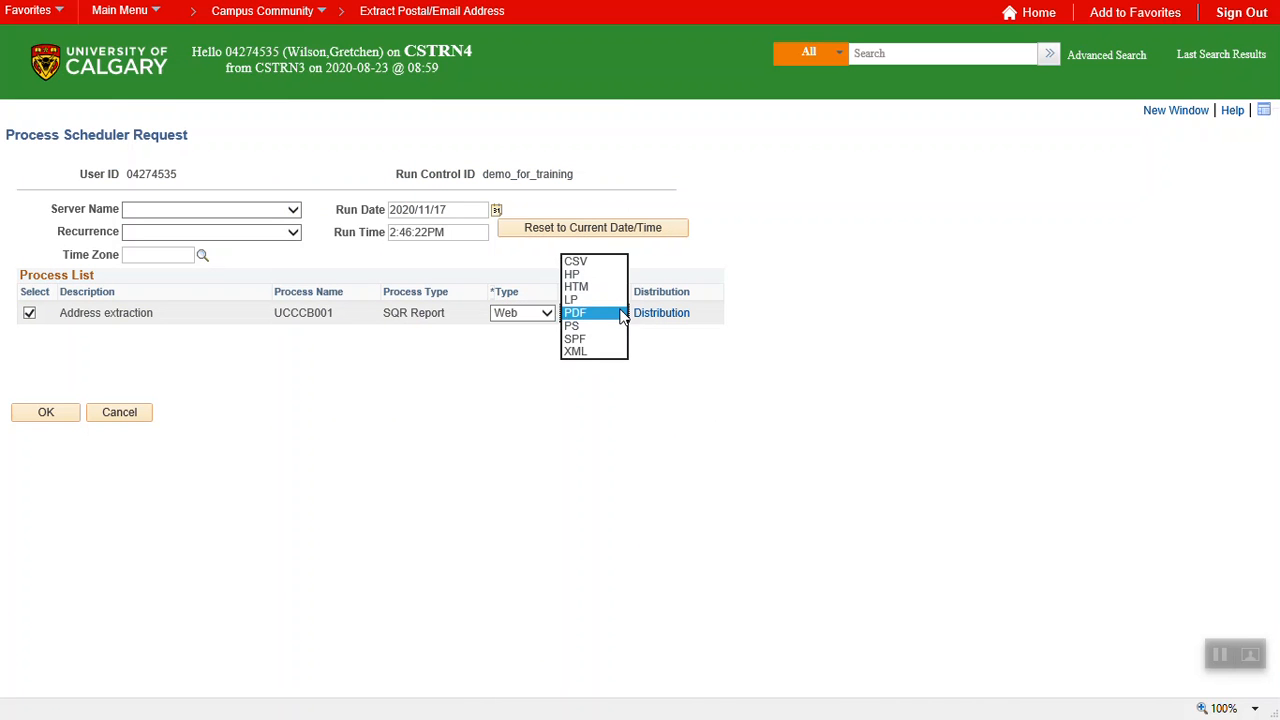
{"action": "left_click", "coordinate": [600, 263]}
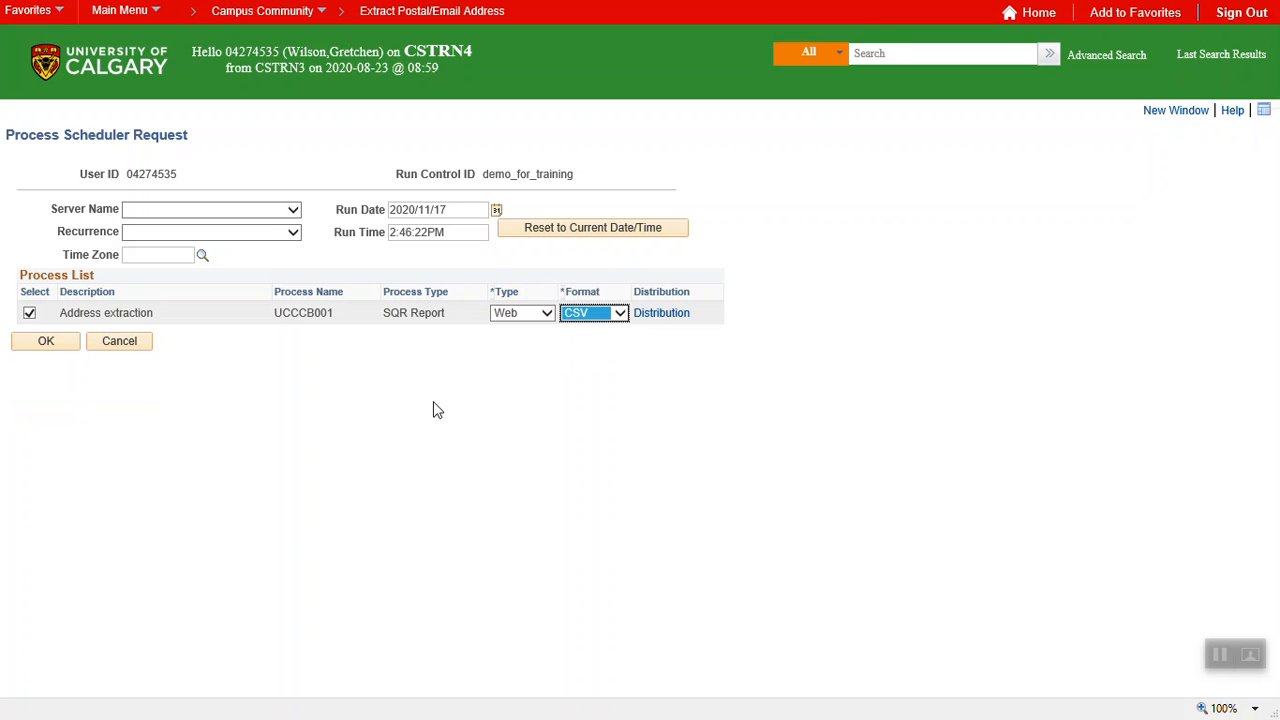
{"action": "left_click", "coordinate": [53, 341]}
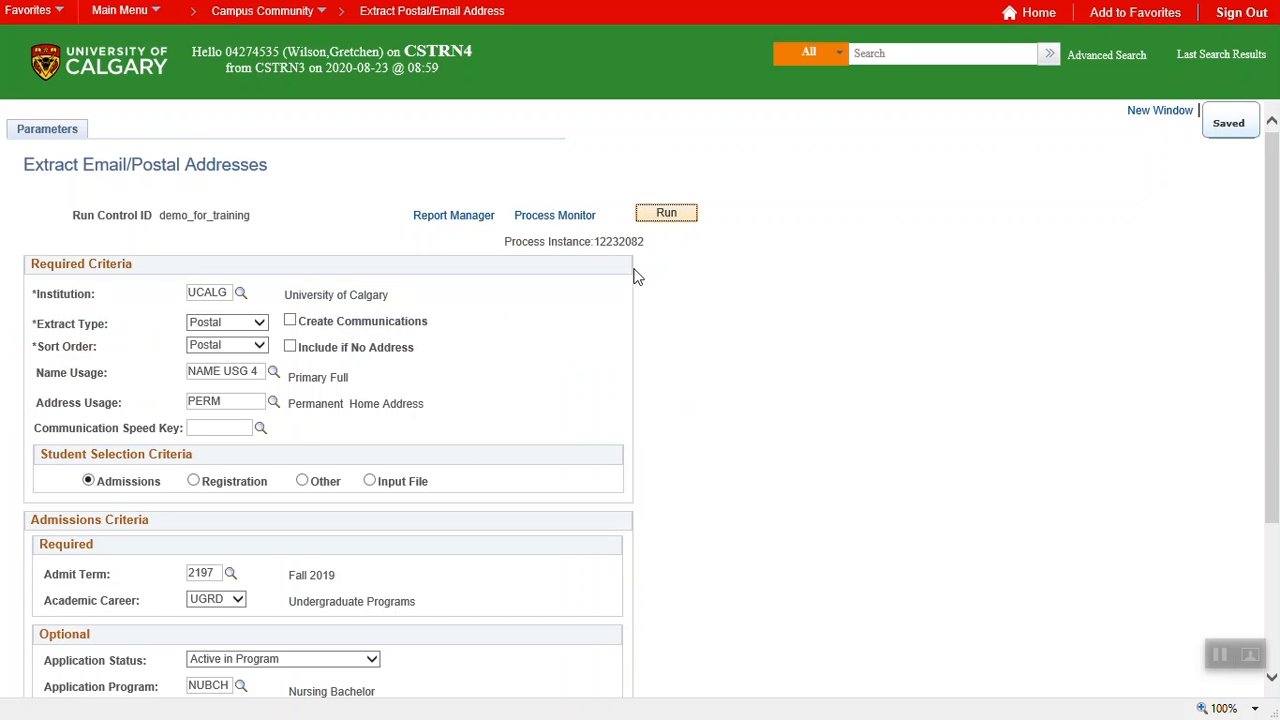
Select process instance 12232082 and go to Process Monitor to track it.
{"action": "left_click_drag", "start_coordinate": [595, 241], "coordinate": [648, 241]}
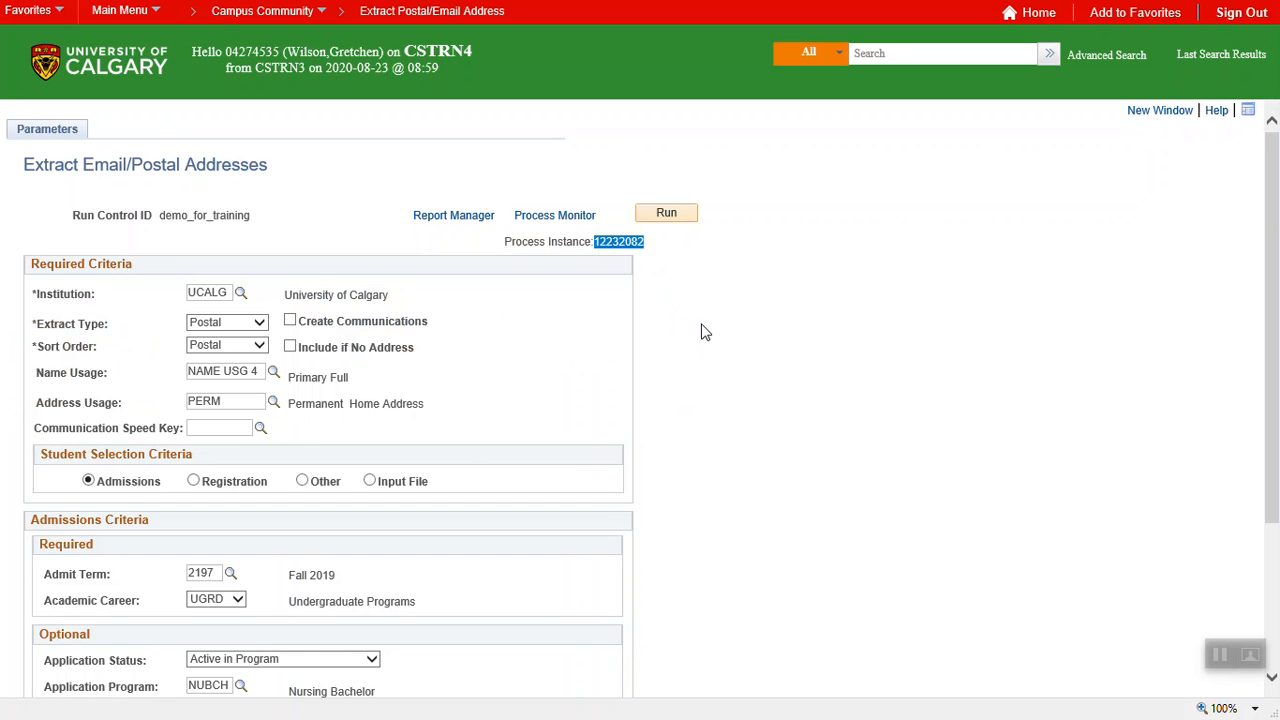
{"action": "left_click", "coordinate": [568, 220]}
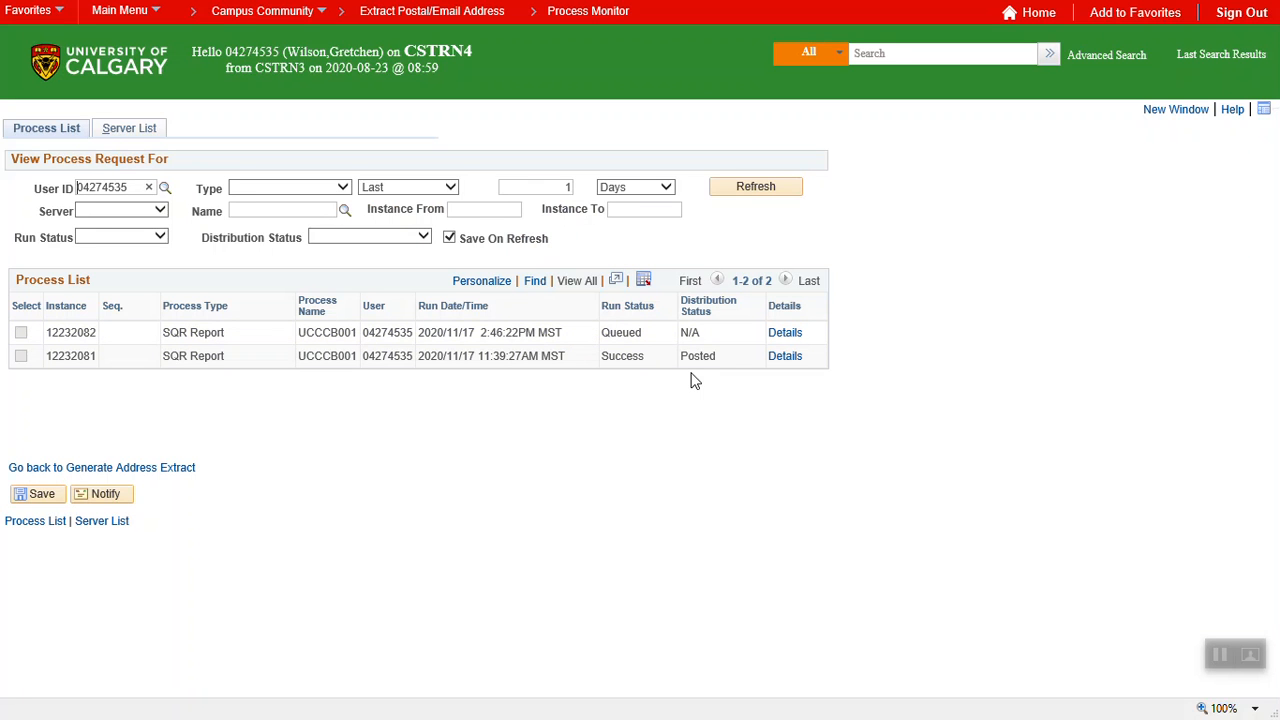
Refresh Process Monitor until instance 12232082 shows Success and Posted.
{"action": "left_click", "coordinate": [761, 194]}
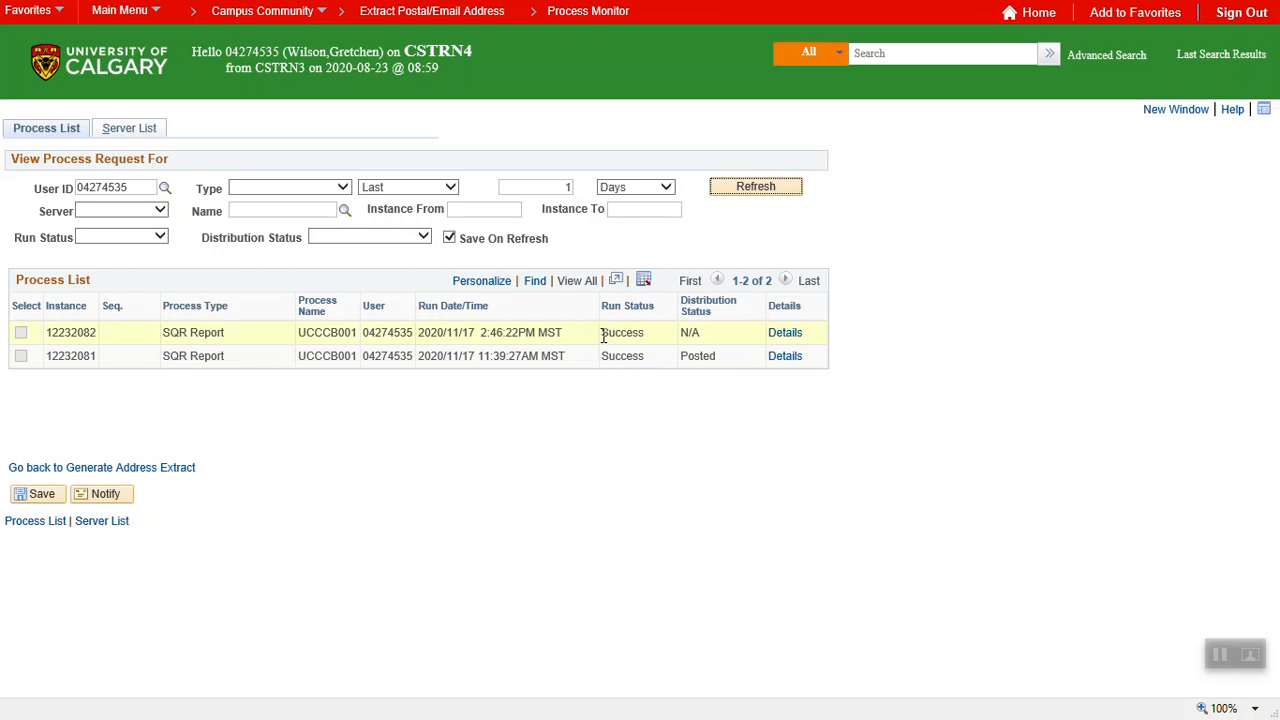
{"action": "left_click", "coordinate": [762, 191]}
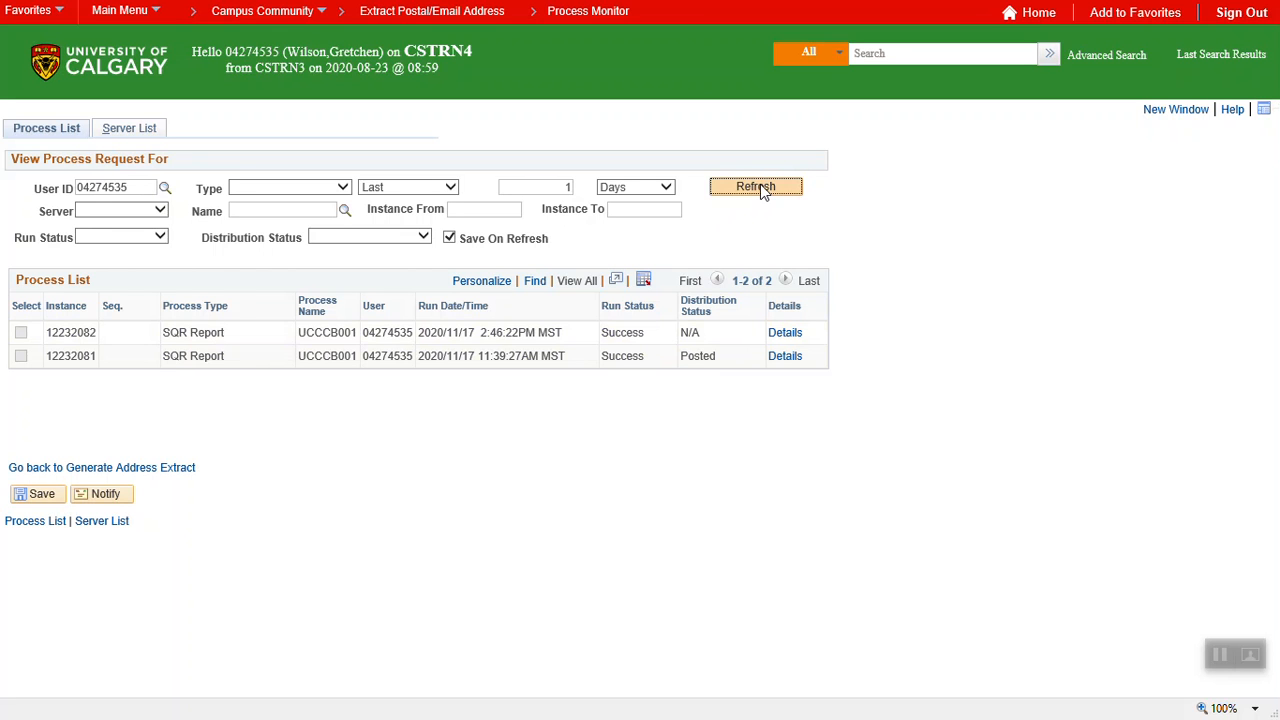
{"action": "left_click", "coordinate": [760, 186]}
Open the Process Detail for instance 12232082 and view its log and output files.
{"action": "left_click", "coordinate": [786, 334]}
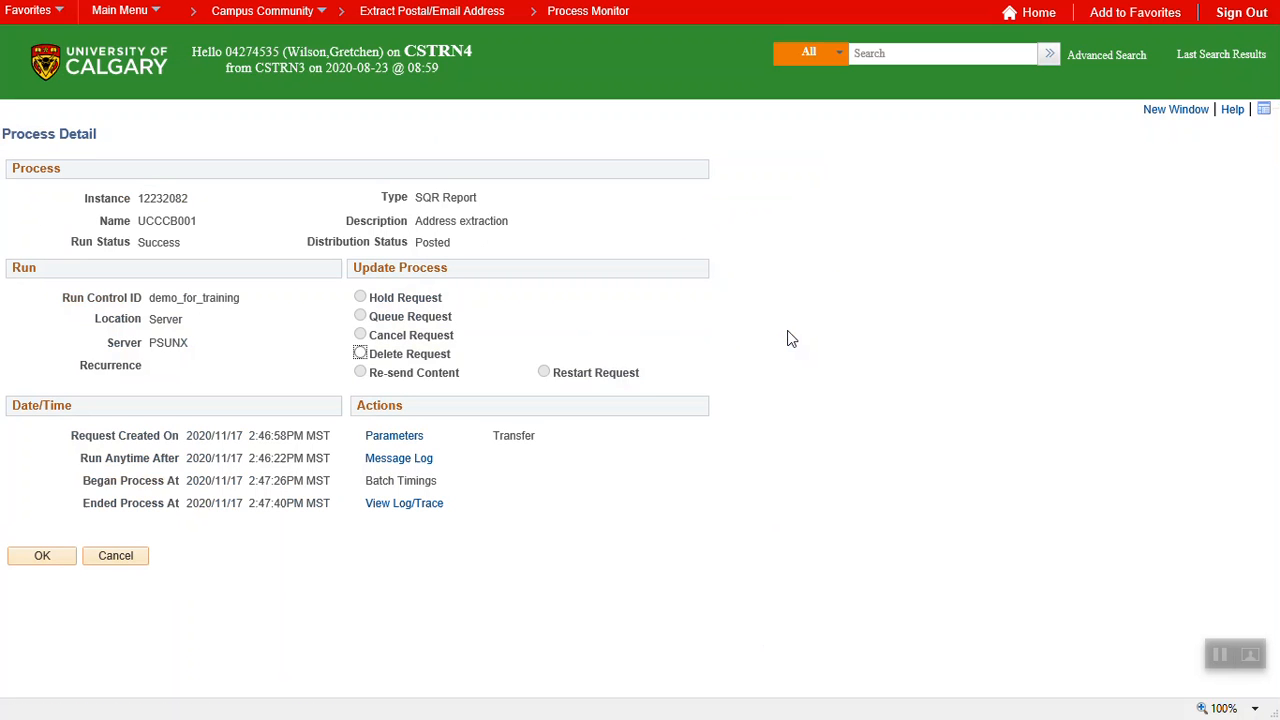
{"action": "left_click", "coordinate": [419, 505]}
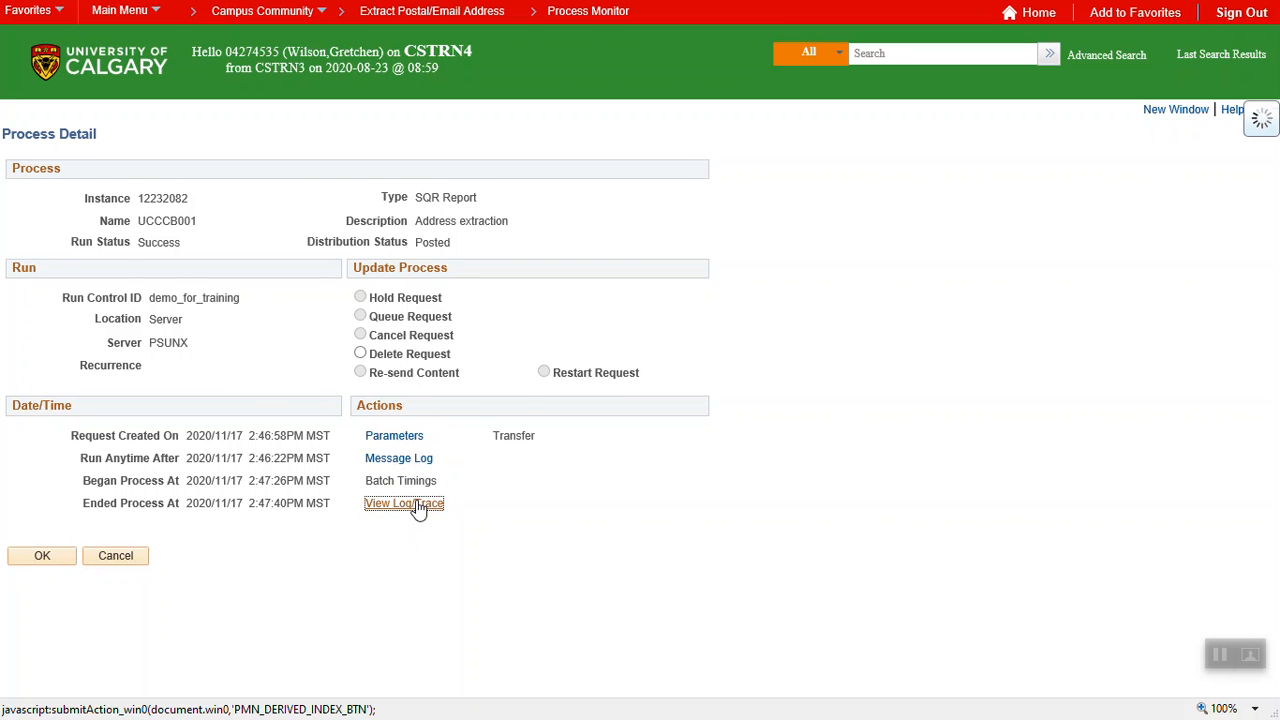